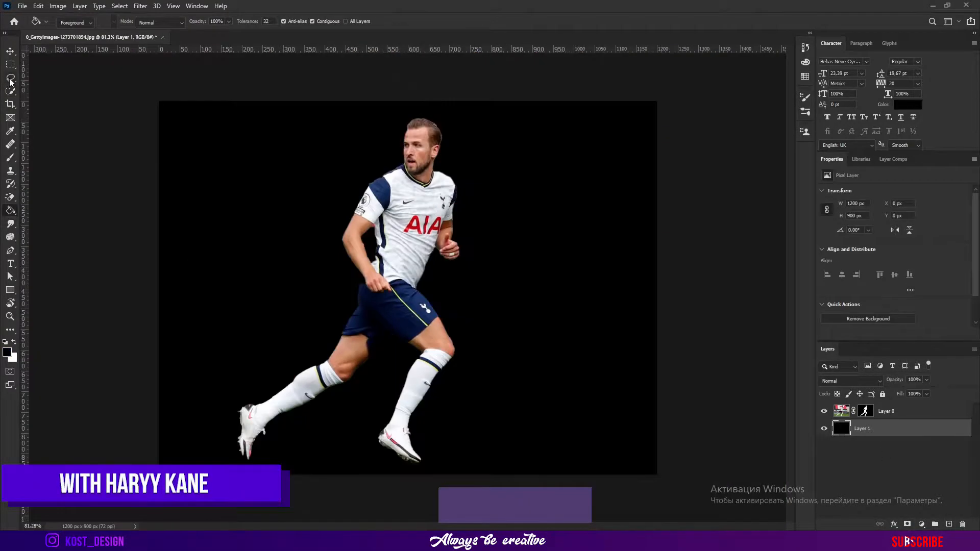
Paint on the layer mask to clean up the edges of the player's shorts and shirt
scroll(473, 332, up, 5)
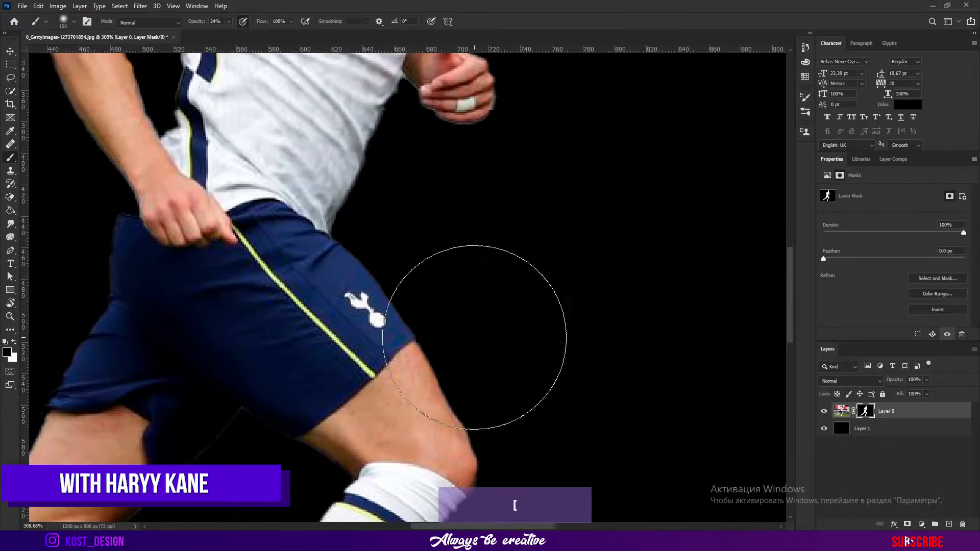
scroll(344, 235, up, 3)
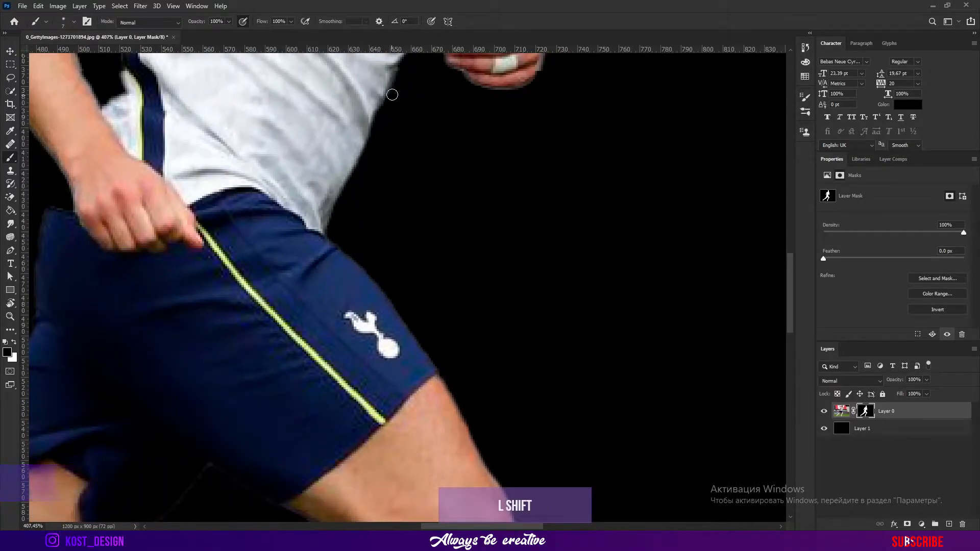
scroll(389, 97, up, 3)
shift+click(528, 148)
drag(516, 130, 518, 307)
shift+click(494, 214)
shift+click(498, 195)
drag(506, 158, 511, 281)
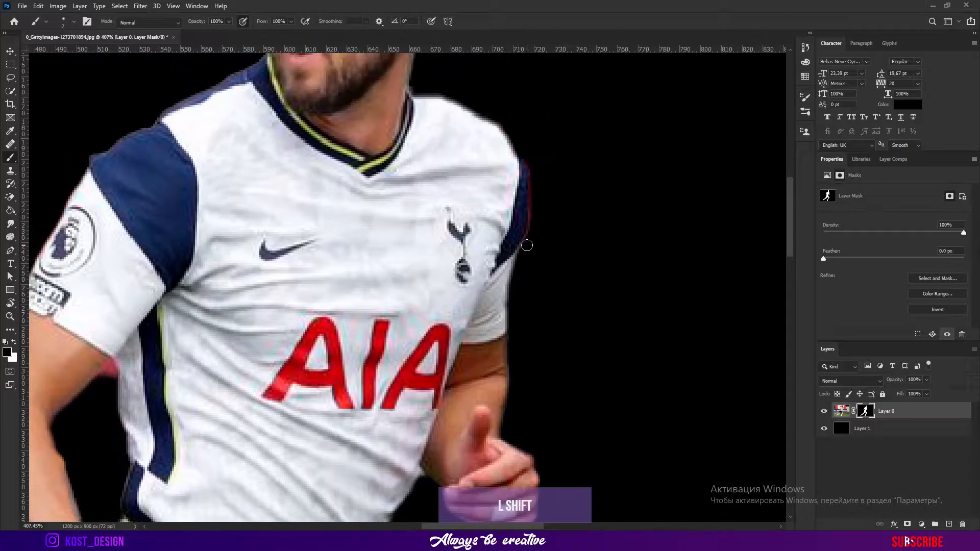
drag(429, 93, 467, 321)
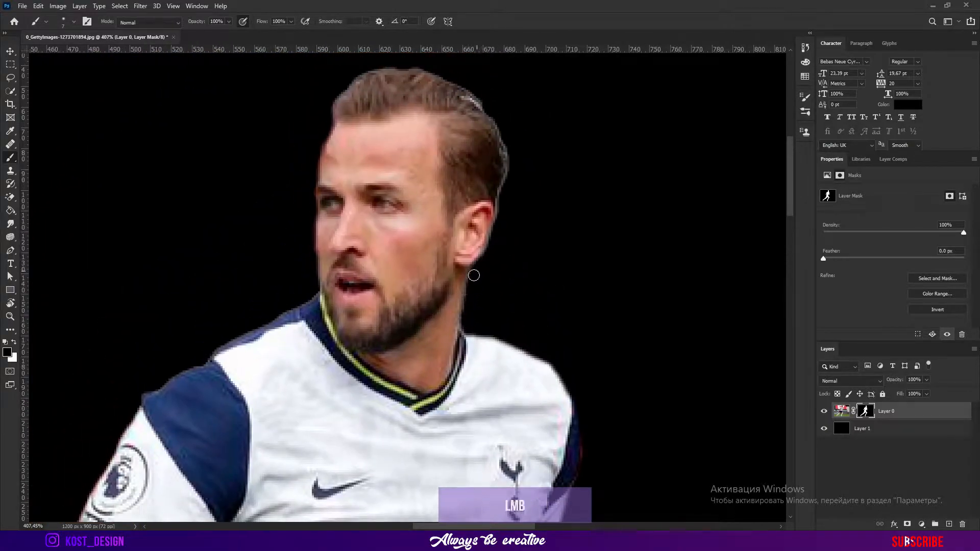
Refine the layer mask around the player's head, neck and shoulder
drag(510, 156, 515, 230)
mouse_move(462, 149)
mouse_down()
mouse_move(507, 258)
mouse_move(407, 306)
mouse_up()
drag(388, 396, 477, 271)
drag(479, 359, 512, 304)
shift+click(492, 319)
shift+click(478, 326)
shift+click(343, 403)
drag(409, 337, 533, 173)
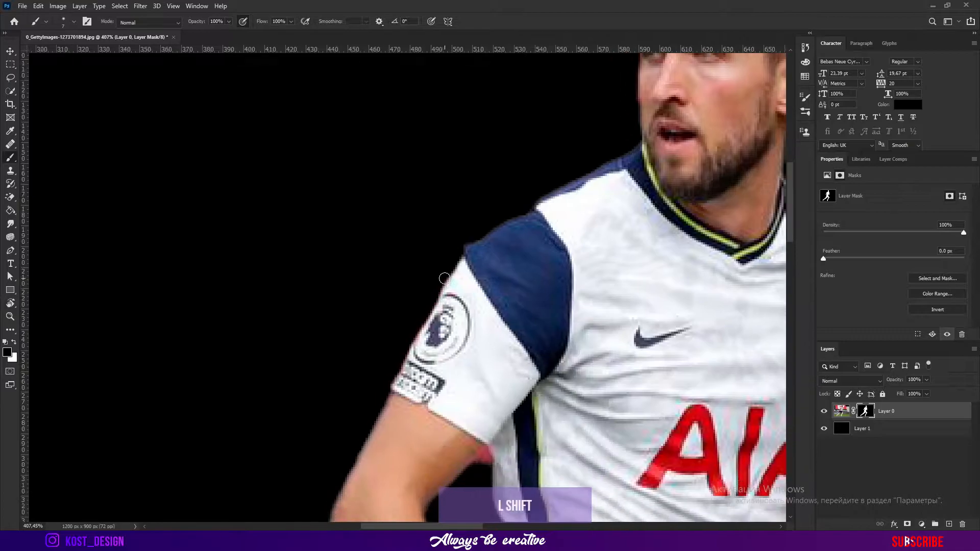
Clean the mask edges along the sleeve and the arm
shift+click(391, 377)
drag(391, 377, 487, 216)
shift+click(453, 302)
shift+click(419, 371)
drag(419, 371, 407, 255)
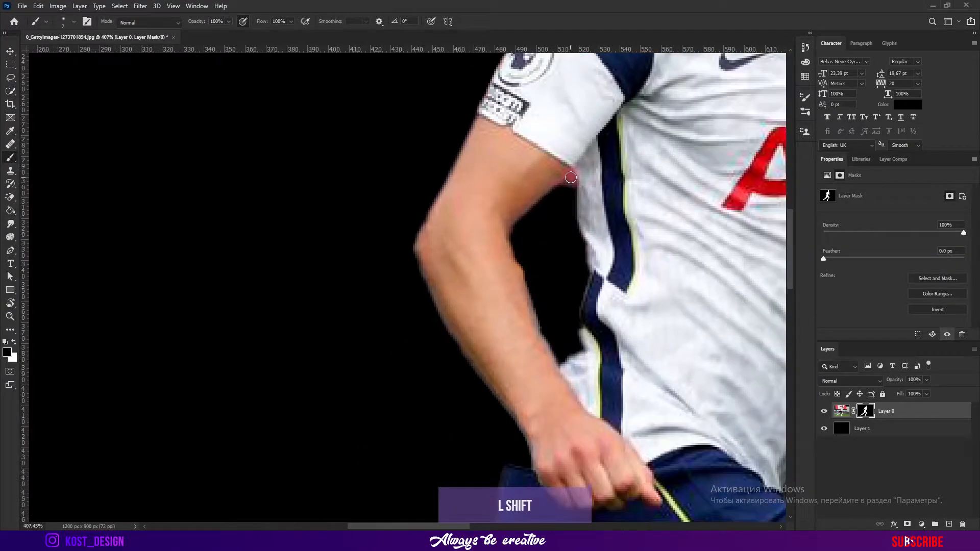
drag(425, 301, 398, 155)
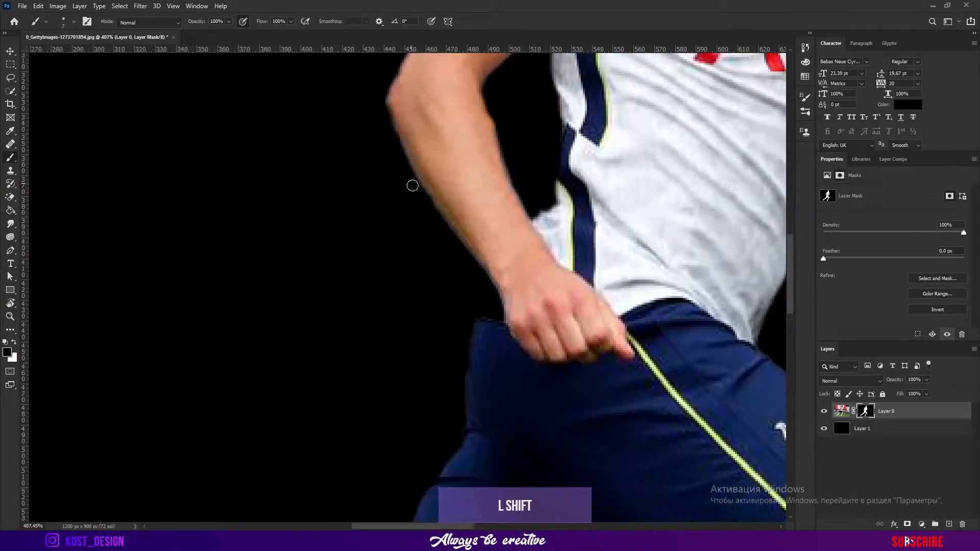
drag(506, 291, 544, 124)
Alternate between black and white on the mask to touch up the edges of the shorts
key(x)
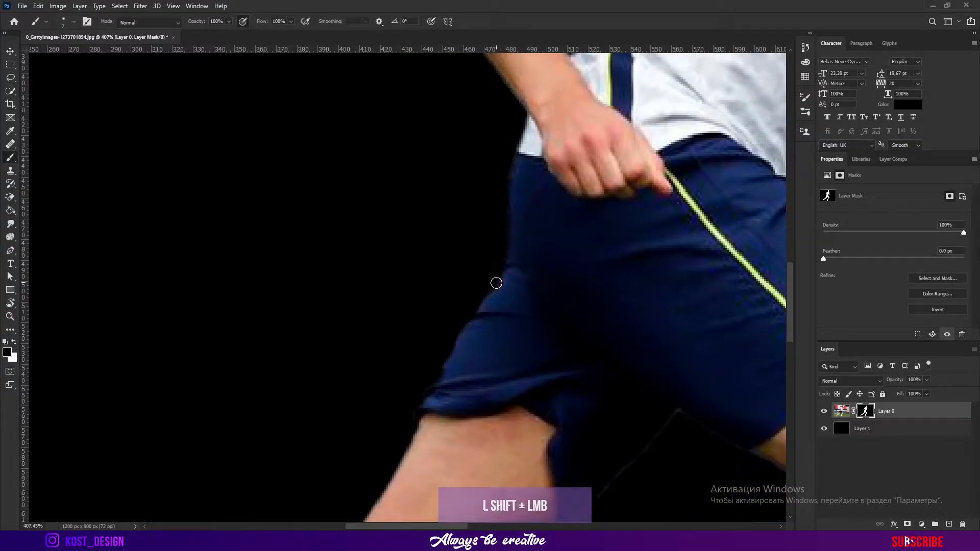
key(x)
drag(465, 383, 522, 250)
key(x)
mouse_move(508, 354)
mouse_down()
mouse_move(435, 286)
mouse_move(379, 303)
mouse_up()
click(608, 232)
shift+click(530, 321)
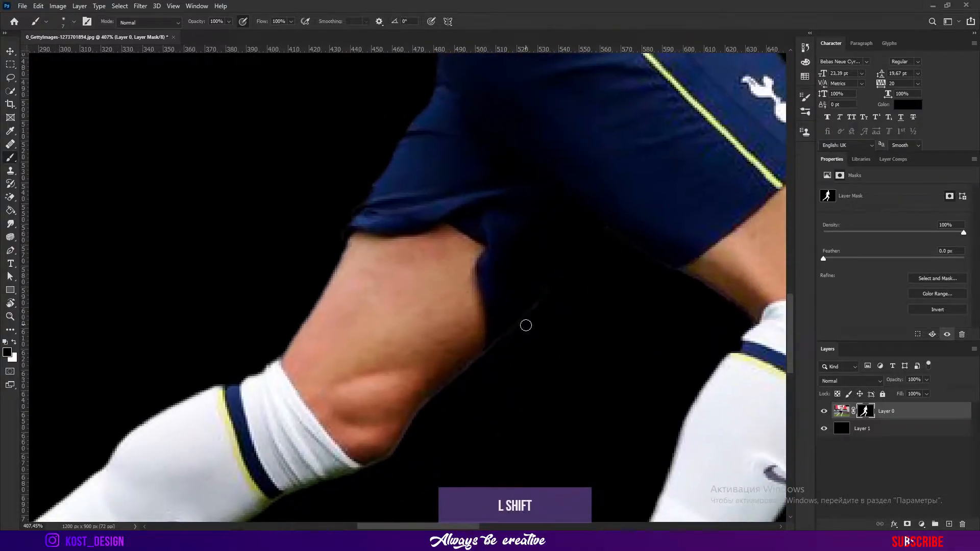
Refine the mask edges around the legs, socks and boots with a 40% opacity brush
shift+click(408, 453)
drag(361, 475, 472, 370)
mouse_move(130, 438)
mouse_down()
mouse_move(492, 204)
mouse_move(368, 263)
mouse_up()
key(])
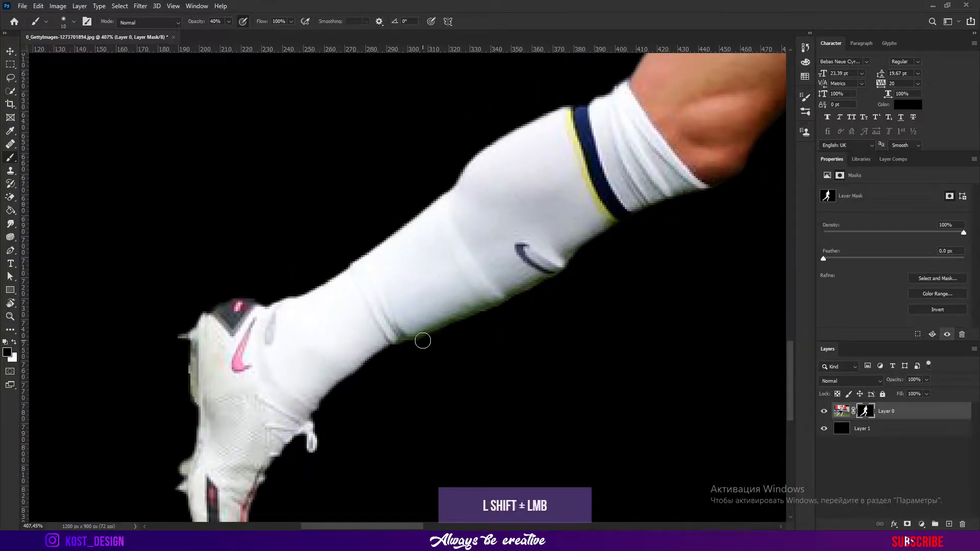
drag(569, 274, 509, 340)
drag(440, 383, 468, 199)
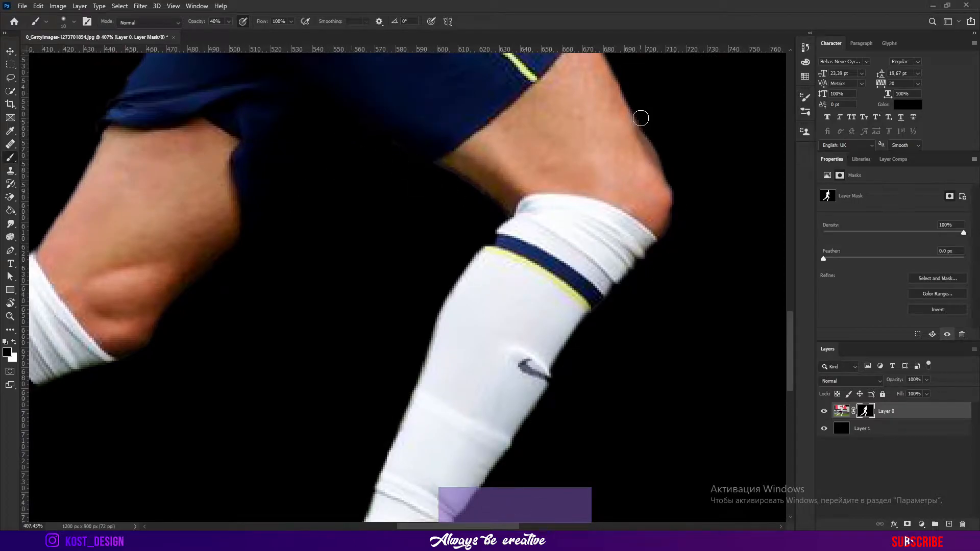
shift+click(679, 175)
drag(669, 169, 716, 433)
Hide the black background layer and extend the canvas with the Crop tool
key(ctrl+0)
click(824, 428)
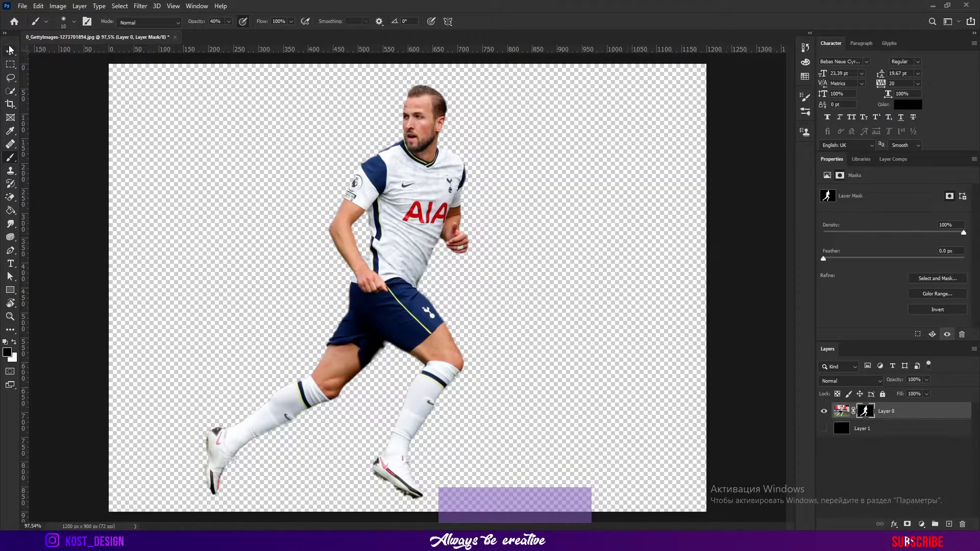
click(10, 105)
scroll(408, 306, down, 5)
drag(407, 415, 408, 451)
drag(239, 289, 209, 290)
key(Return)
key(v)
click(921, 524)
click(927, 427)
key(ctrl+z)
Add a Brightness/Contrast adjustment layer with brightness and contrast both at 17
click(922, 524)
click(930, 379)
drag(894, 221, 905, 240)
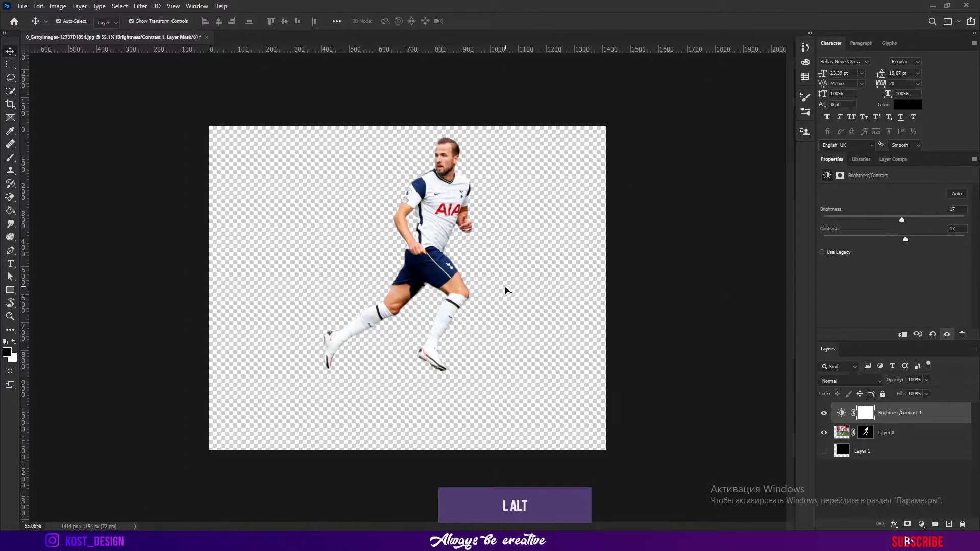
Create a new layer above the black background and paint a soft shadow under the front foot
scroll(506, 289, up, 4)
click(863, 451)
click(949, 524)
click(10, 131)
click(11, 157)
right_click(288, 246)
drag(313, 269, 313, 277)
click(521, 402)
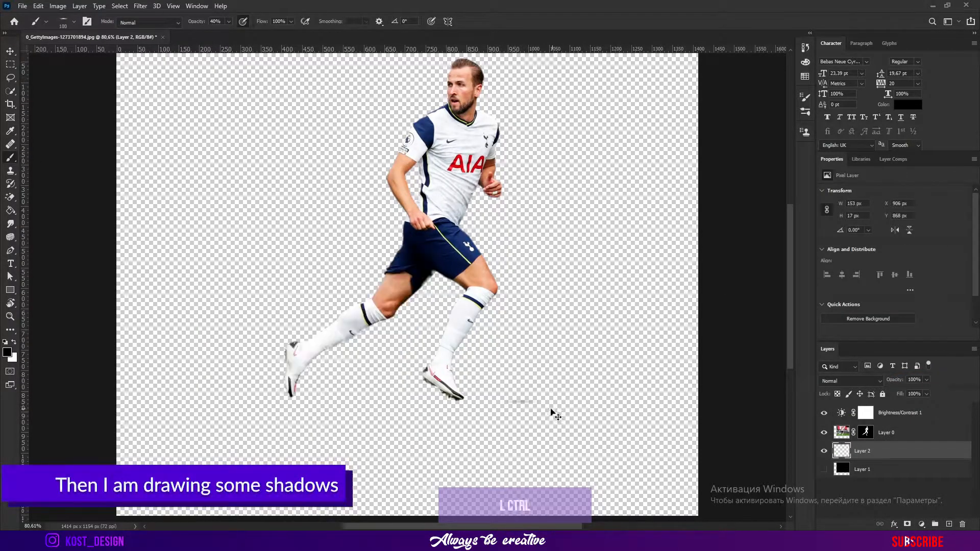
Paint a larger shadow under the back foot and set the shadow layer's opacity to 41%
key(])
key(])
key(])
key(])
key(])
key(])
key(])
key(])
key(])
key(])
key(])
click(371, 408)
click(927, 379)
drag(929, 391, 900, 391)
scroll(409, 286, down, 6)
key(v)
Save the image for web as a PNG-24 file on the desktop
click(22, 6)
mouse_move(59, 155)
click(197, 185)
click(640, 101)
click(595, 132)
click(582, 423)
text(Лф)
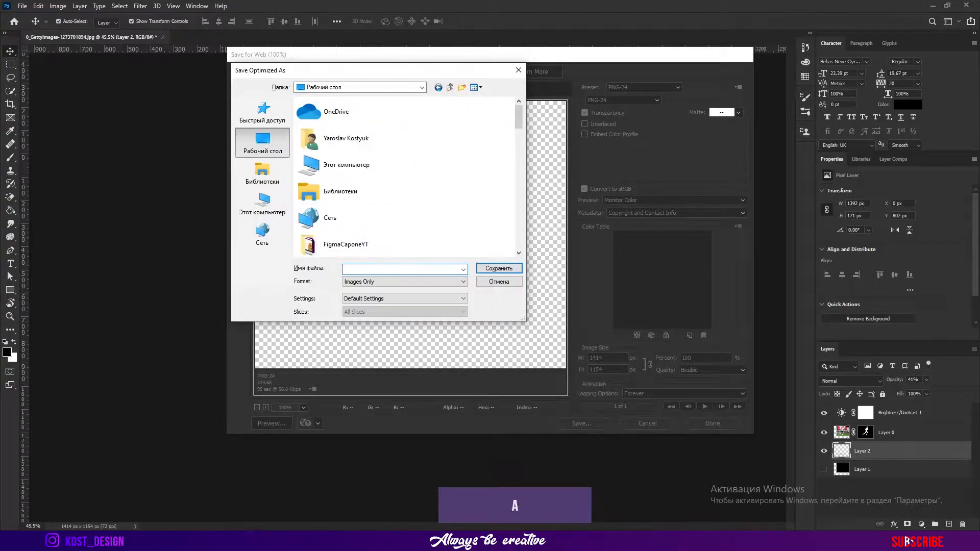
key(Escape)
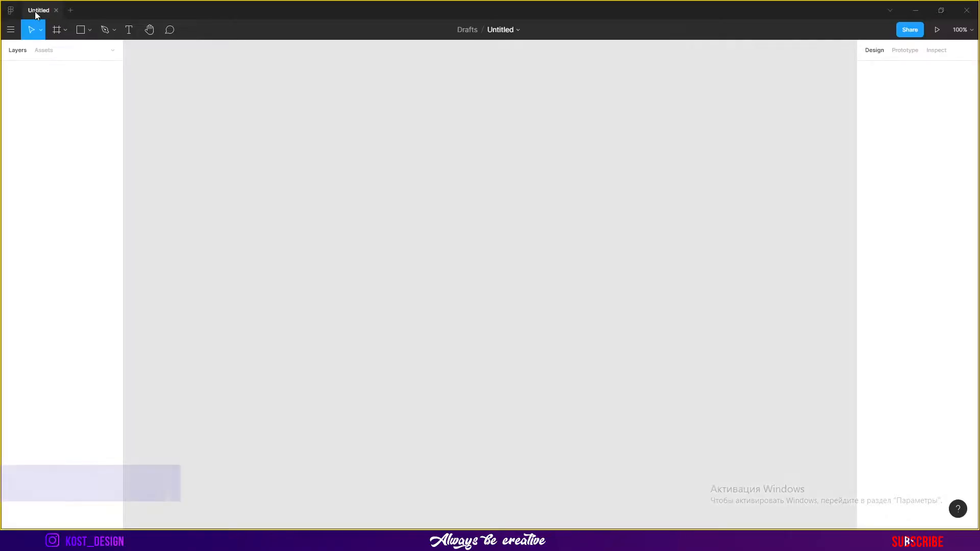
Switch to Figma, open the Harry Kane1 file and create a 1920 × 1080 frame
click(518, 36)
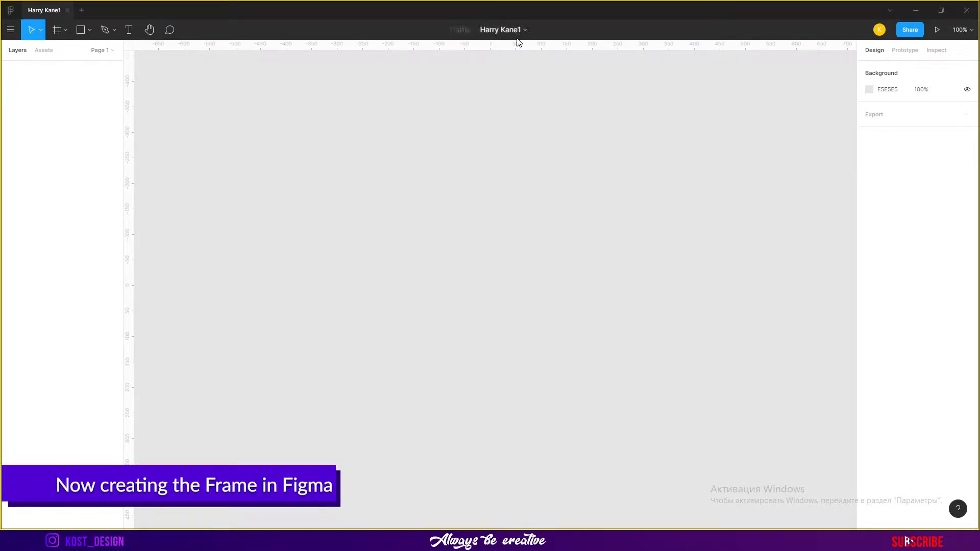
click(61, 30)
click(66, 56)
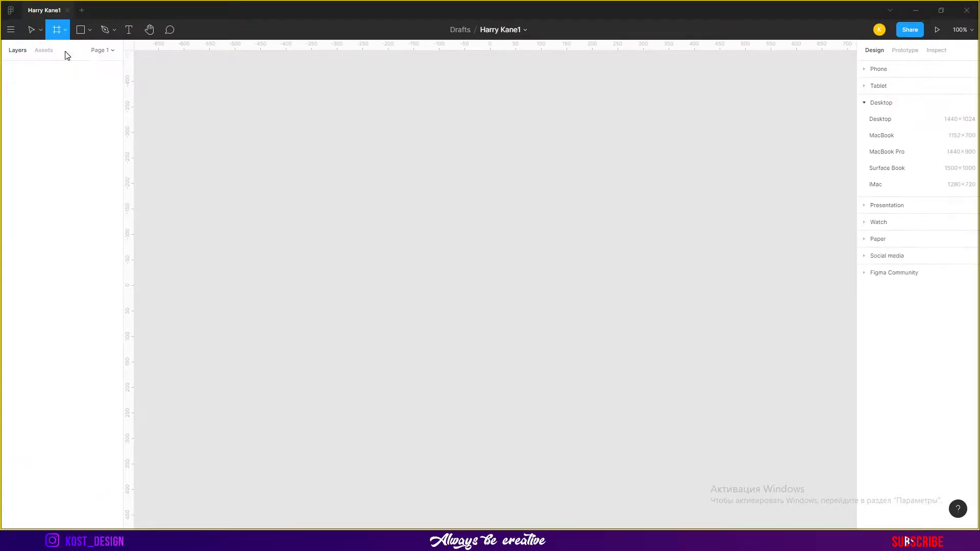
click(435, 158)
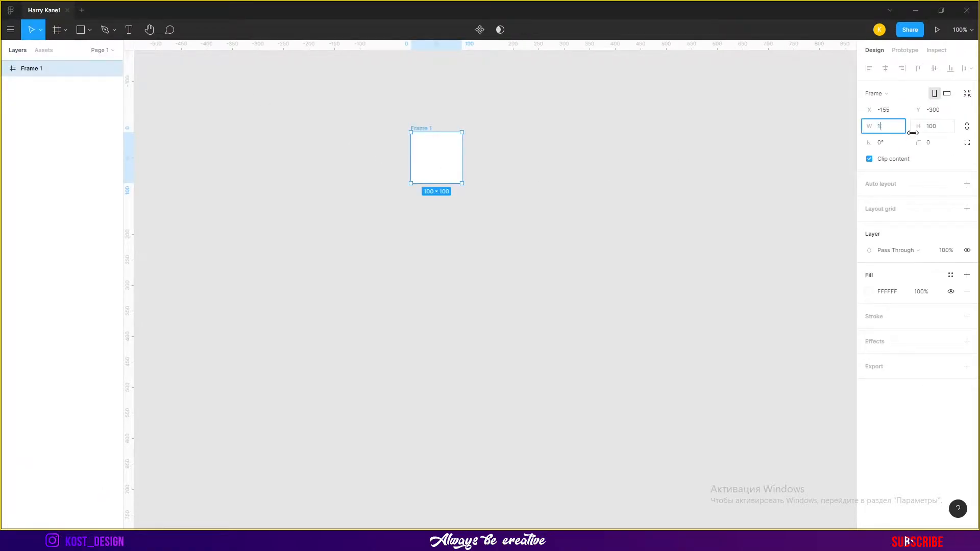
key(Tab)
text(1080)
key(Return)
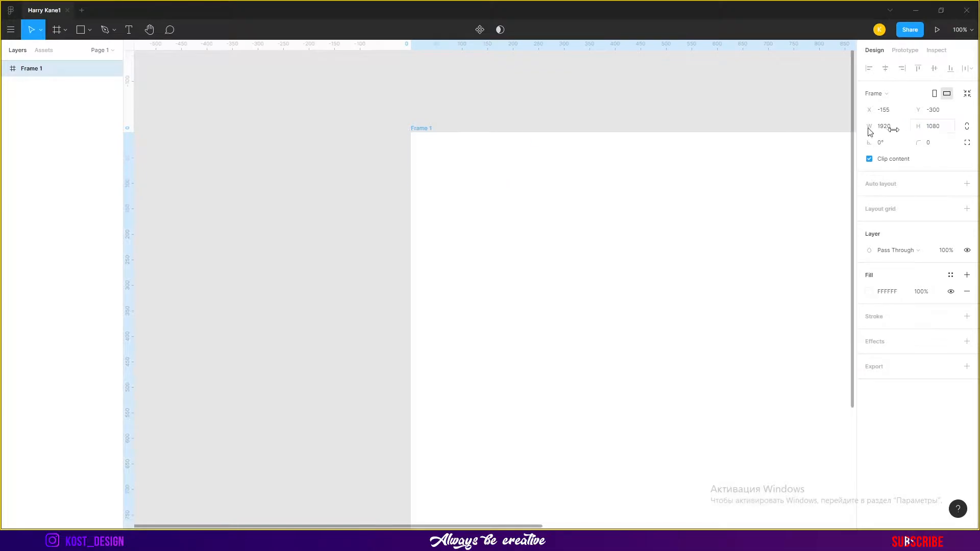
Add a columns layout grid to the frame
key(shift+1)
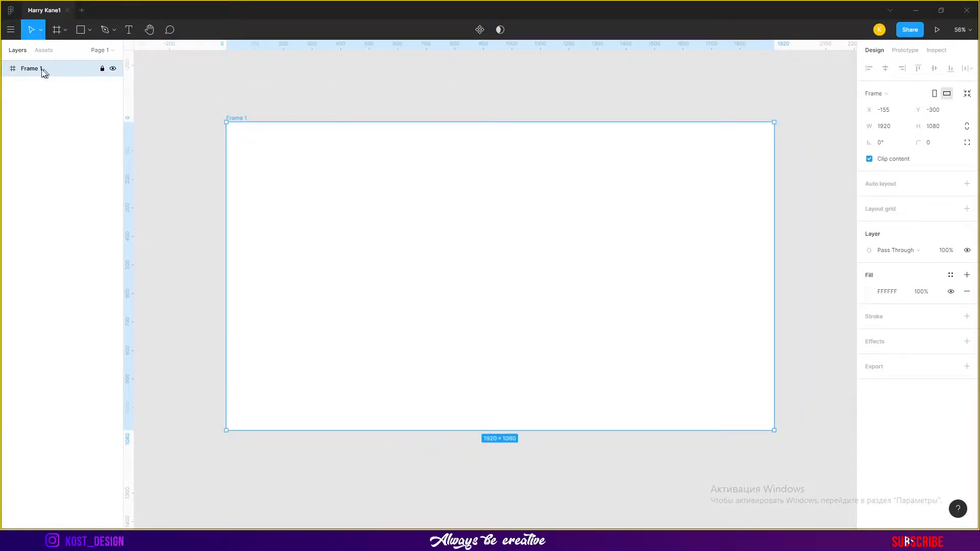
key(shift+2)
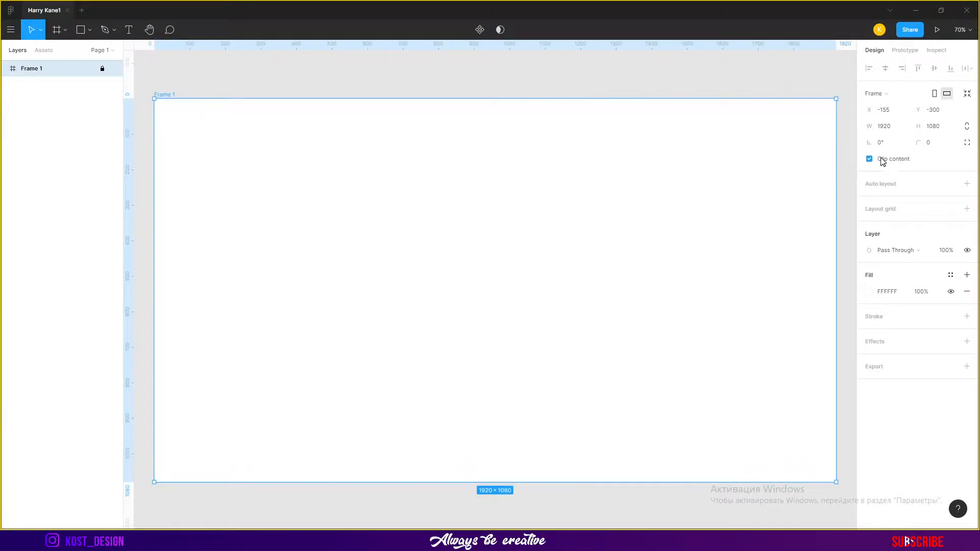
drag(921, 142, 62, 142)
click(967, 210)
click(869, 226)
click(765, 228)
click(768, 240)
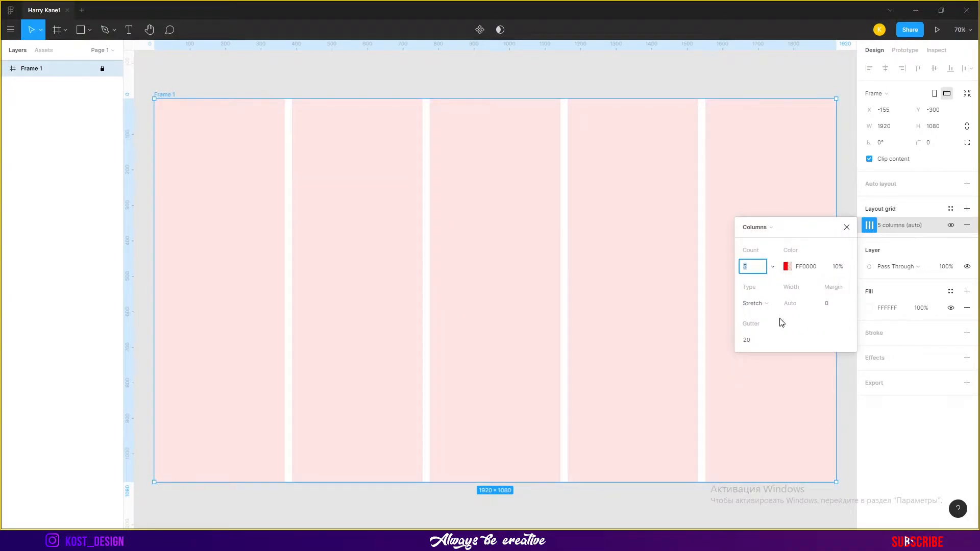
Configure the grid with 12 centered columns 110 px wide and 4% colour opacity
click(837, 272)
text(4)
key(Return)
click(751, 271)
text(12)
key(Return)
click(761, 304)
click(767, 293)
text(110)
key(Return)
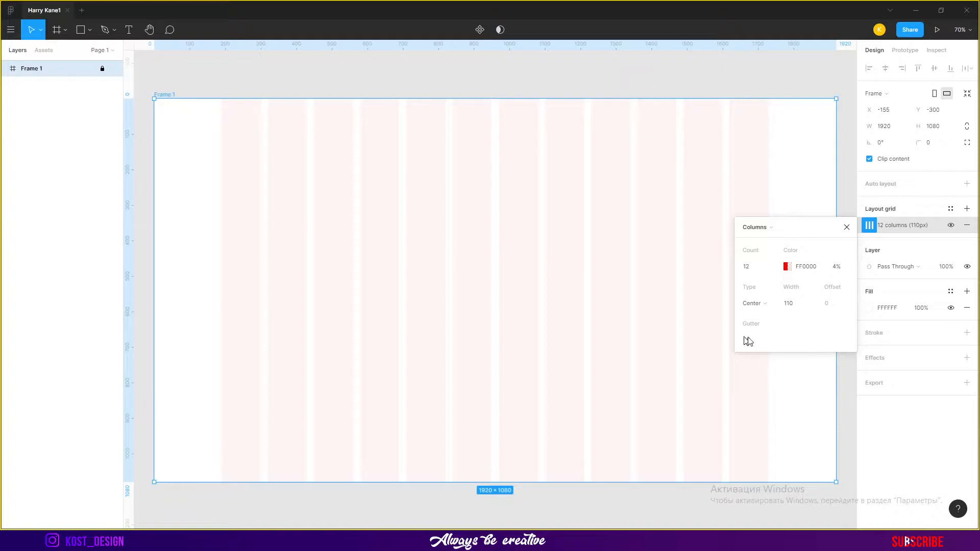
click(654, 90)
scroll(648, 84, down, 3)
scroll(632, 87, up, 4)
scroll(615, 90, down, 4)
scroll(575, 163, up, 3)
click(15, 71)
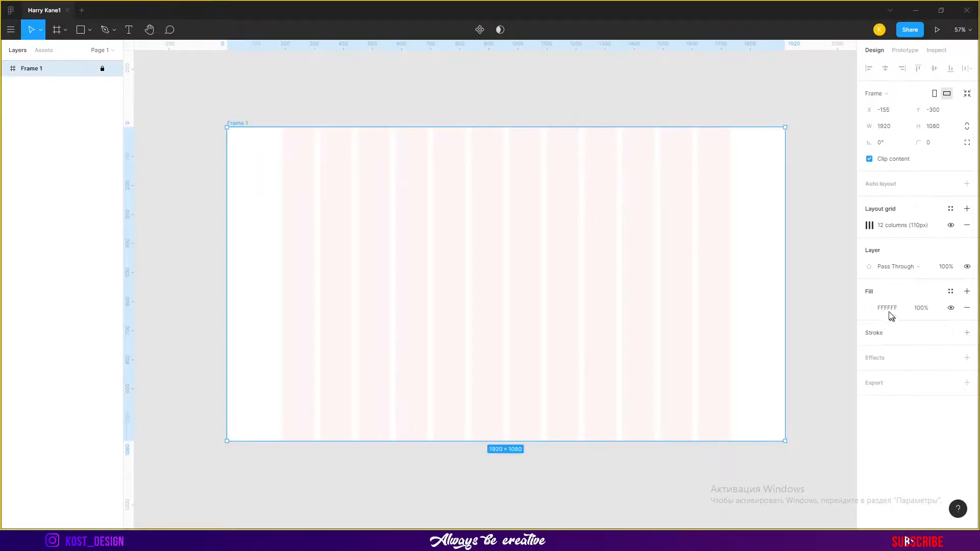
Place the cut-out player image in the frame, right of centre
click(918, 230)
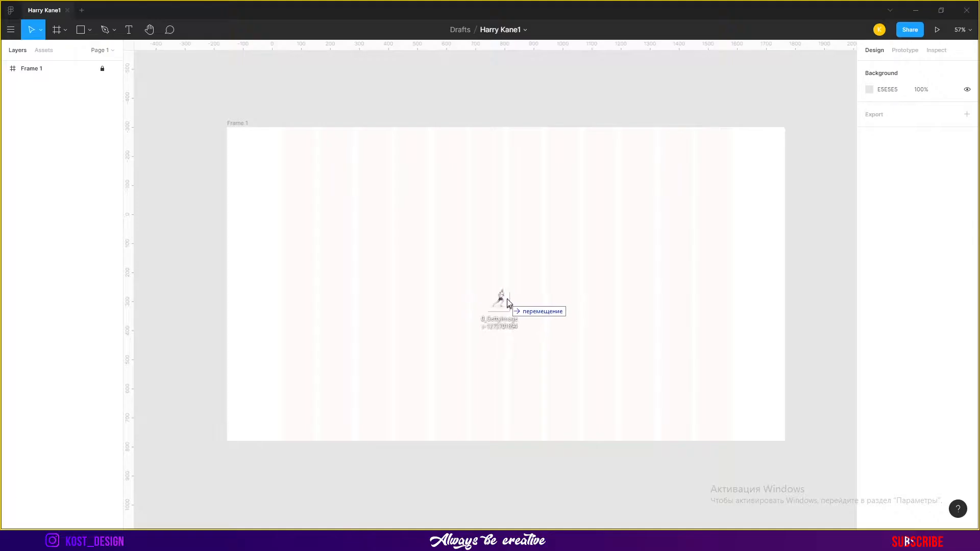
drag(502, 302, 505, 298)
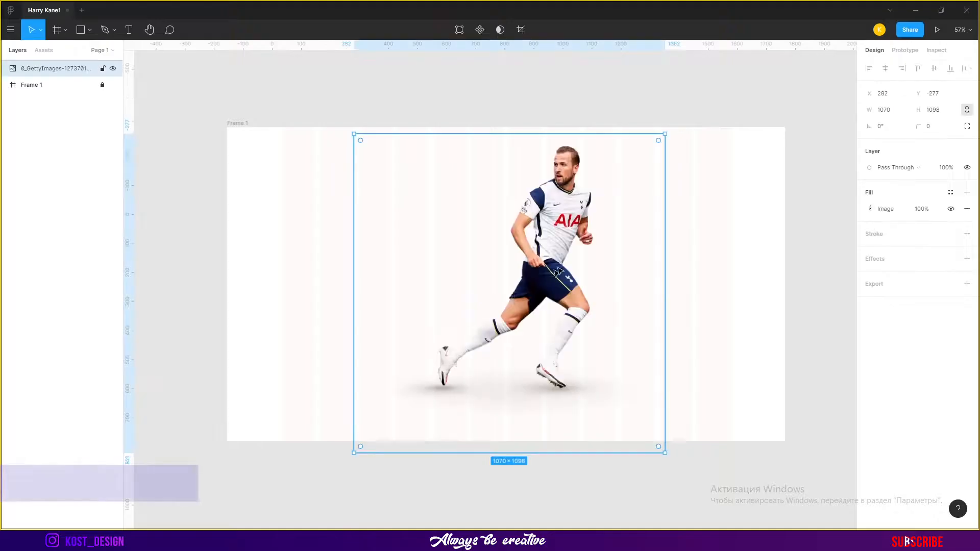
mouse_move(567, 259)
mouse_down()
mouse_move(638, 264)
mouse_move(558, 253)
mouse_up()
click(502, 134)
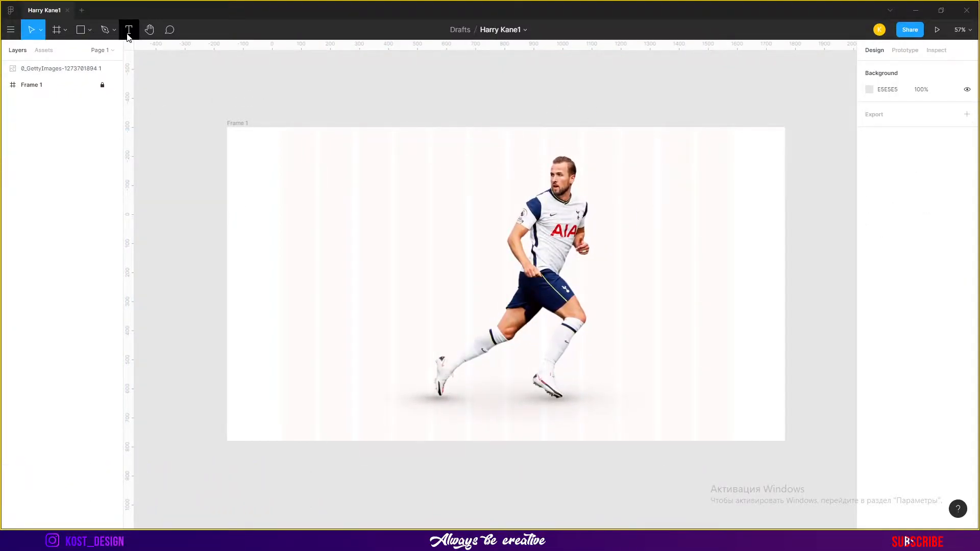
Add a Roboto Bold 150 text reading "Harry Kane" to the left of the player
click(332, 203)
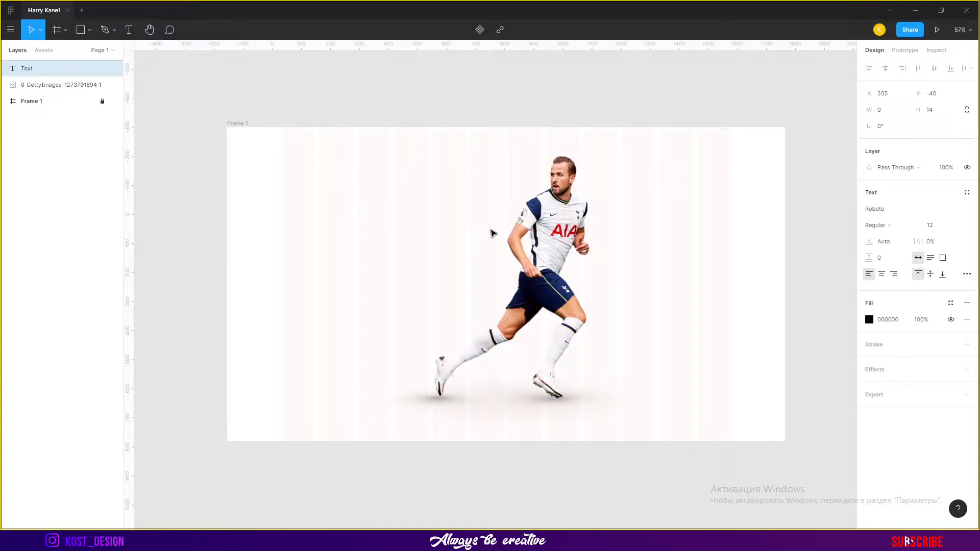
click(914, 231)
click(902, 247)
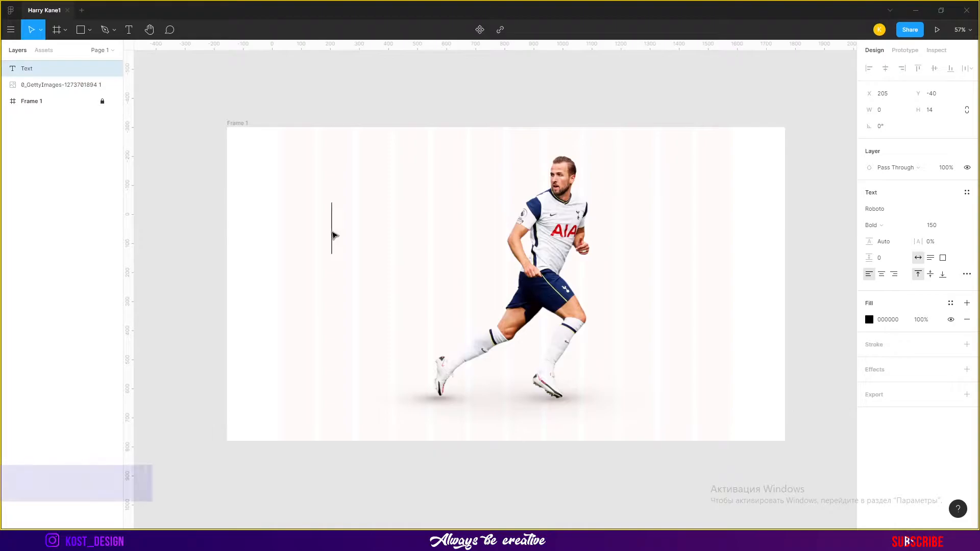
text(Harry)
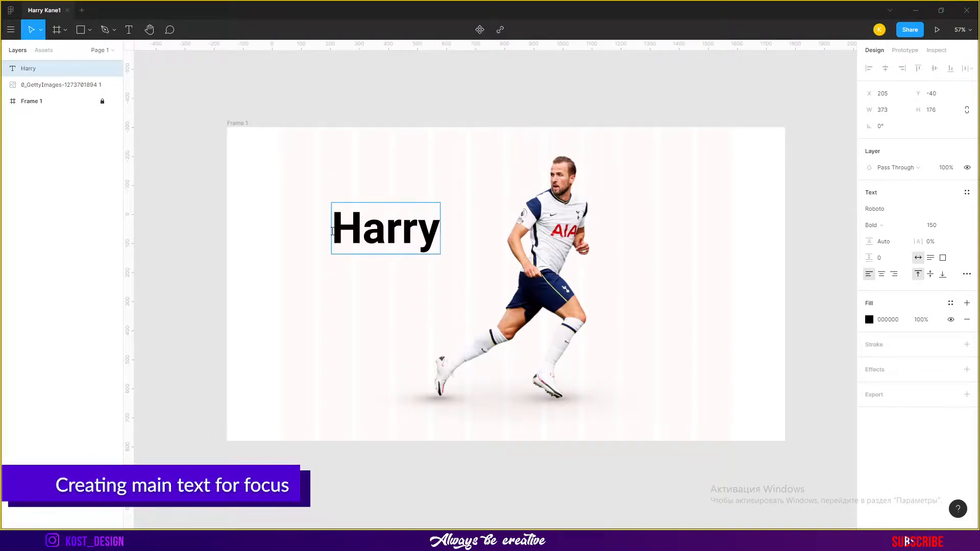
text( Kane)
Move the Harry Kane text to the frame's upper left, at about X 28
click(456, 179)
drag(449, 226, 328, 215)
scroll(270, 225, up, 5)
scroll(324, 204, up, 8)
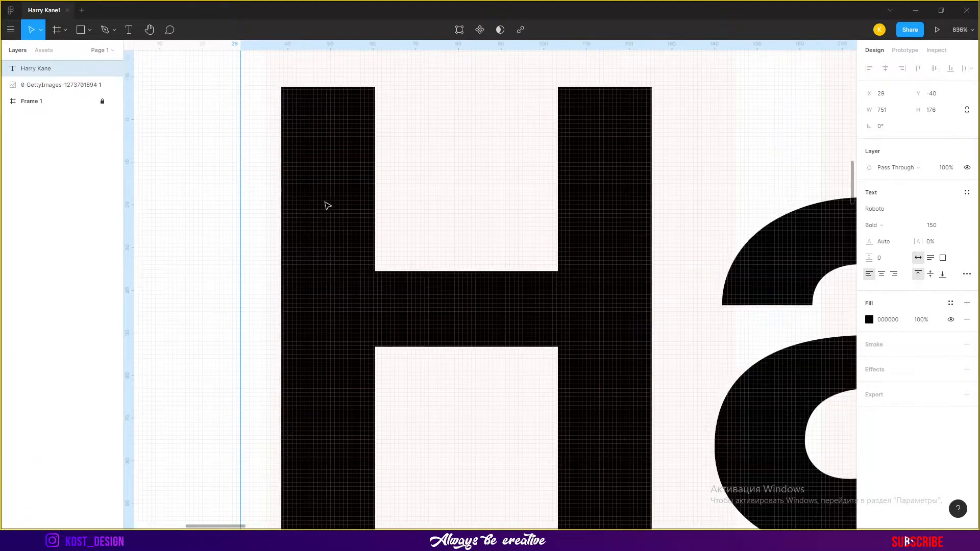
scroll(313, 204, right, 1)
key(Right)
scroll(313, 204, down, 12)
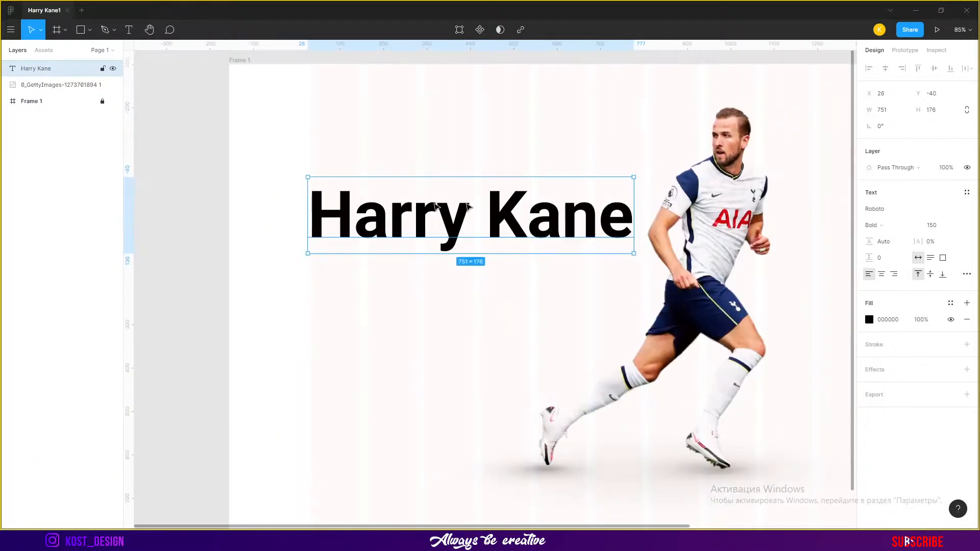
Set the text's font size to 120
click(947, 229)
text(140)
key(Return)
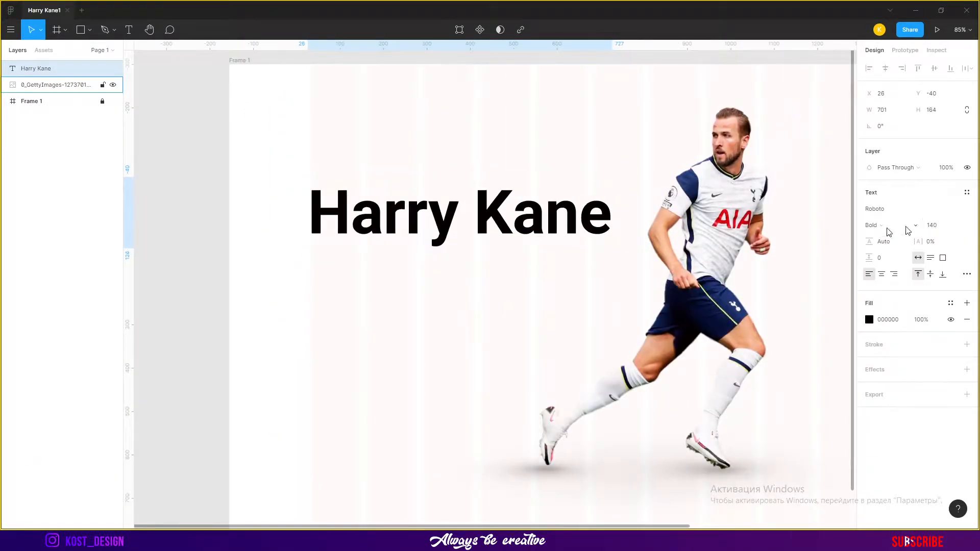
text(120)
key(Return)
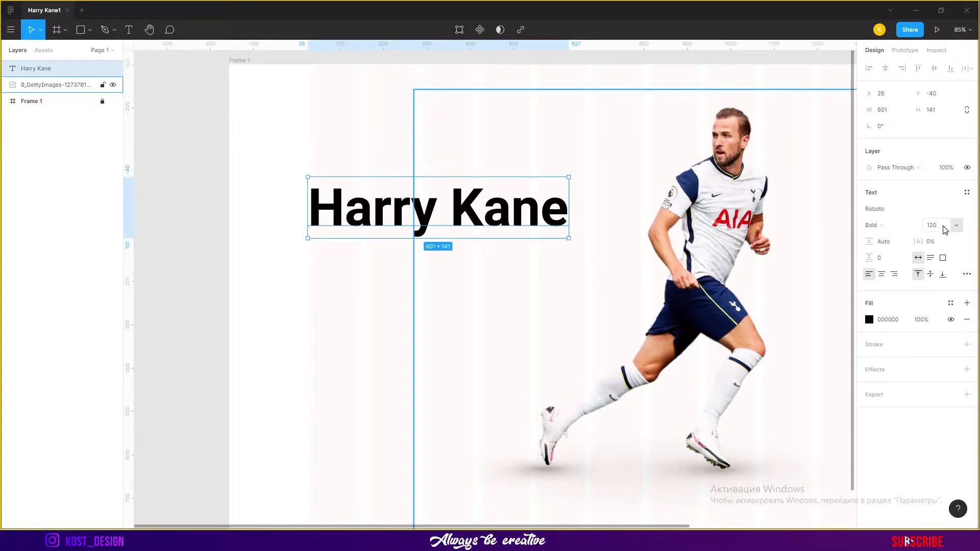
Sample the navy shirt colour with the eyedropper and set the Harry Kane text fill to it
scroll(630, 247, up, 2)
click(869, 320)
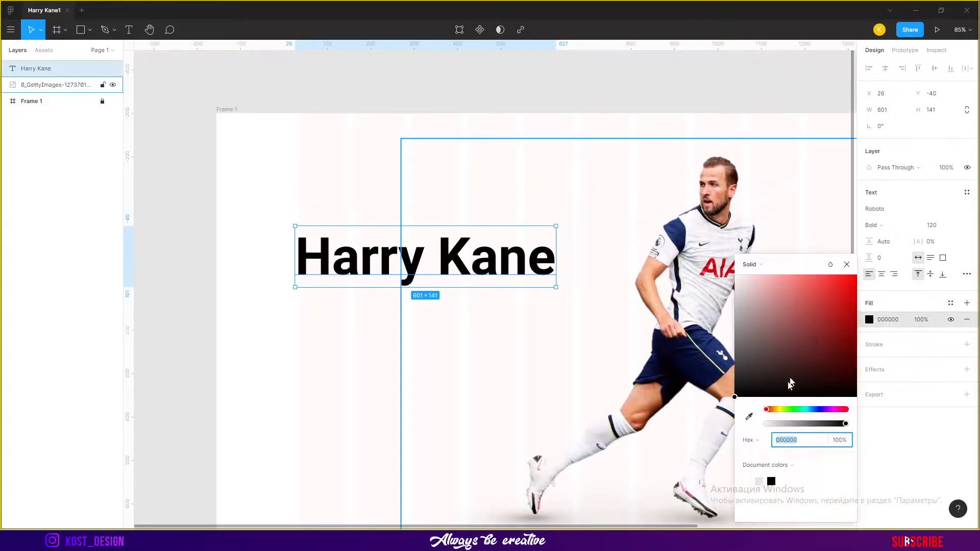
click(749, 416)
scroll(630, 376, right, 3)
scroll(631, 376, down, 1)
click(637, 322)
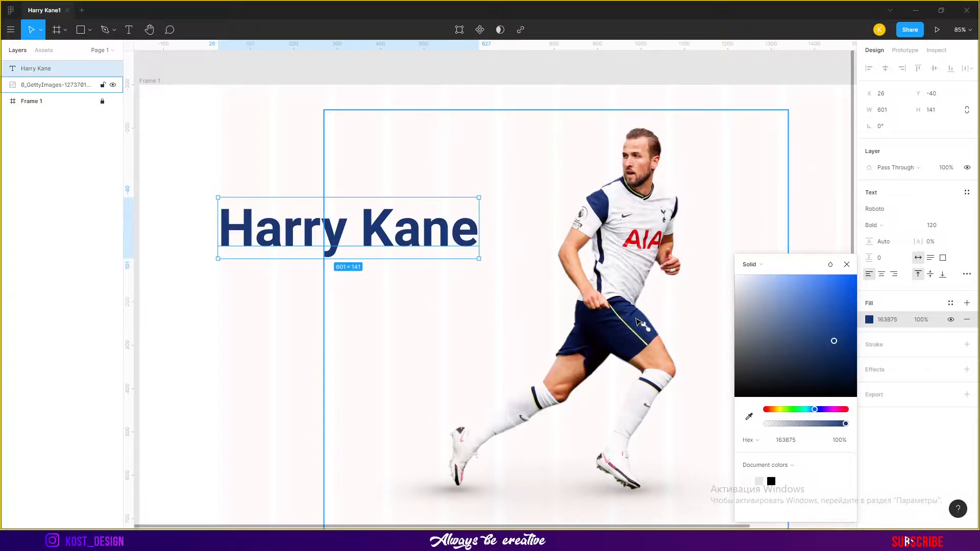
click(749, 412)
click(600, 197)
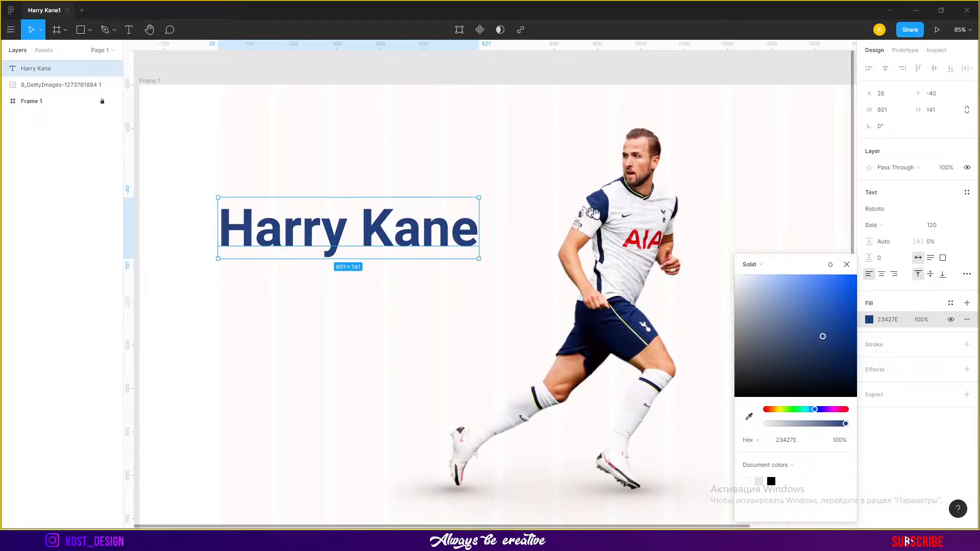
key(i)
click(608, 203)
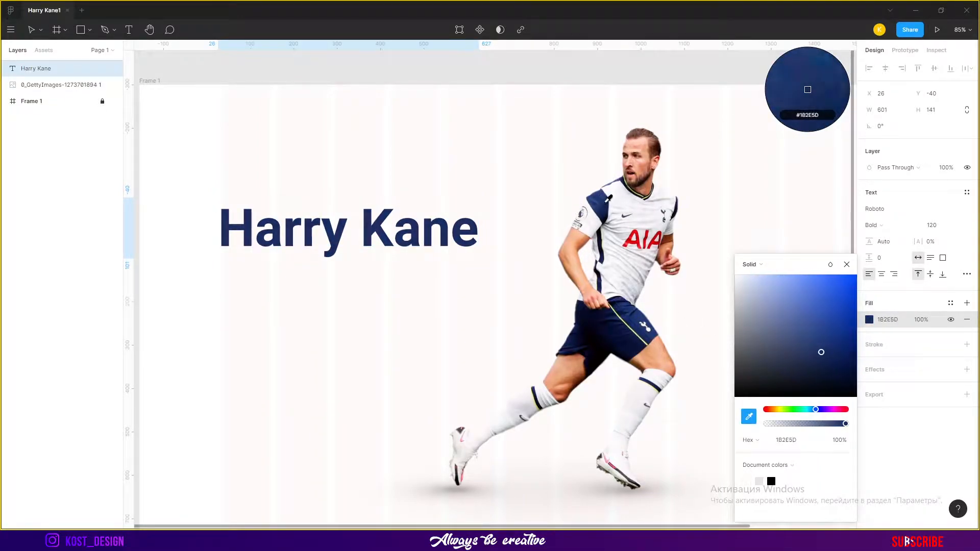
click(606, 202)
click(437, 225)
click(870, 321)
drag(819, 327, 833, 336)
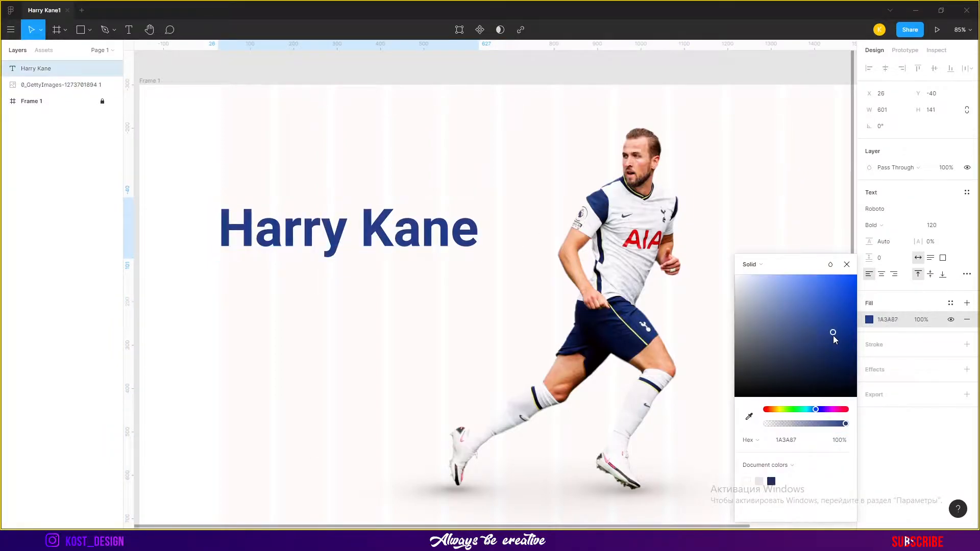
click(643, 87)
Try duplicating the headline text upward, then undo the duplicates
scroll(534, 246, down, 3)
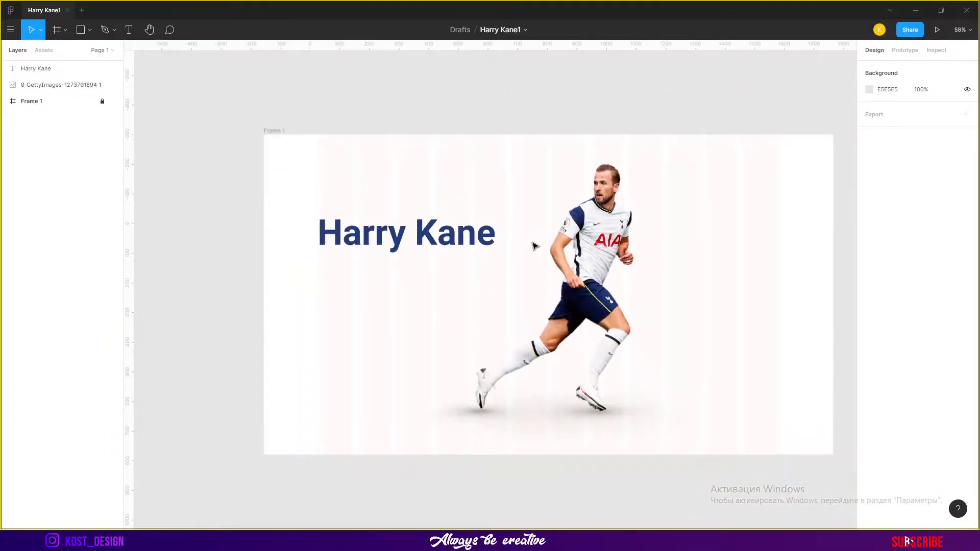
scroll(534, 247, up, 5)
click(496, 293)
drag(496, 293, 491, 167)
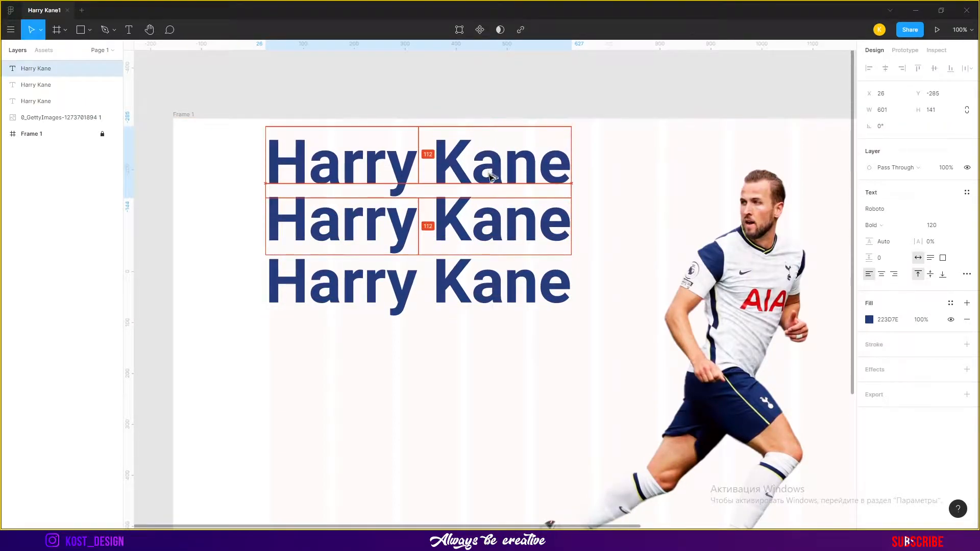
key(ctrl+z)
key(ctrl+z)
key(ctrl+z)
key(ctrl+z)
Duplicate the headline into a vertical stack of eight Harry Kane copies down the left side
click(485, 124)
alt+drag(470, 285, 473, 151)
drag(472, 283, 511, 342)
shift+click(502, 274)
alt+drag(503, 276, 529, 401)
click(584, 469)
click(565, 423)
key(Delete)
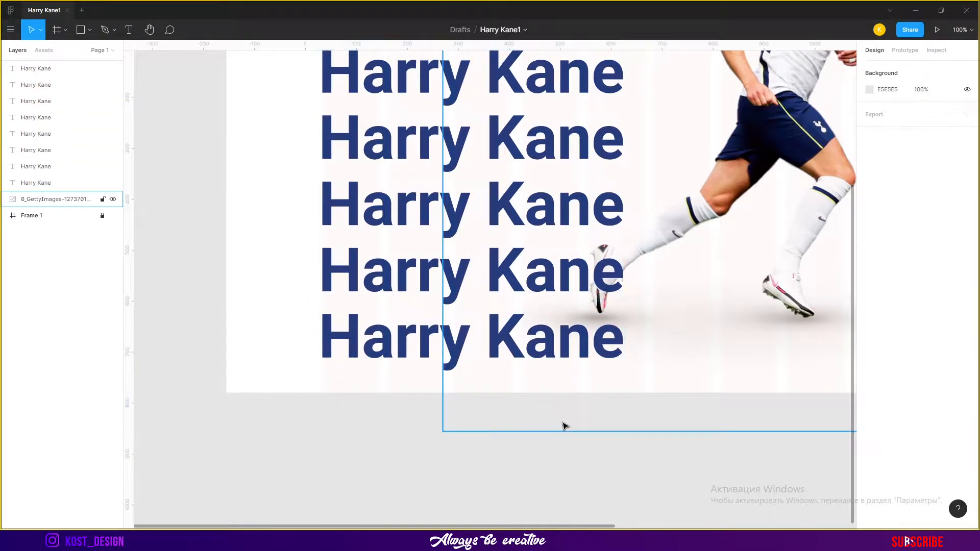
drag(535, 347, 499, 438)
scroll(405, 402, down, 2)
scroll(405, 403, down, 3)
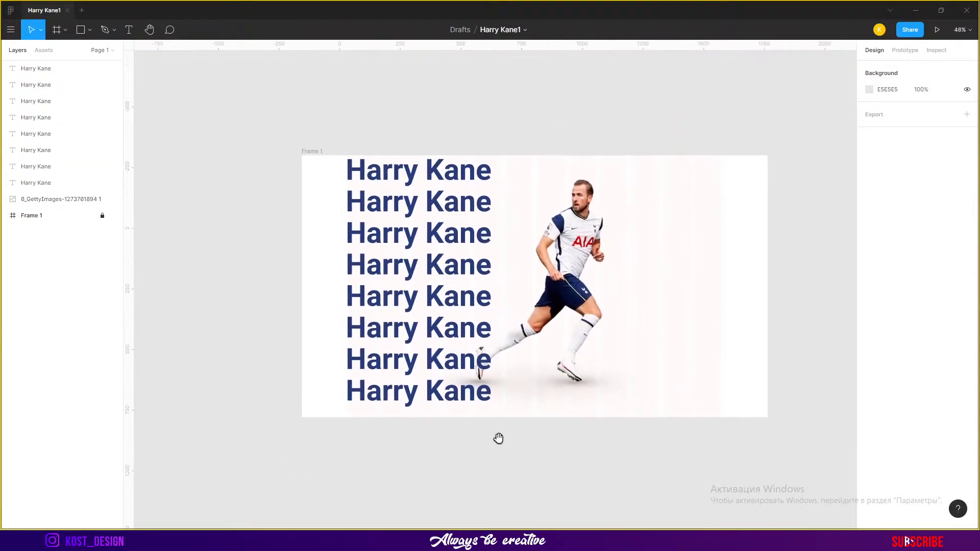
Remove the fill from every headline copy except the fourth one
scroll(429, 384, up, 1)
click(449, 396)
shift+click(454, 358)
shift+click(460, 321)
shift+click(464, 283)
shift+click(471, 212)
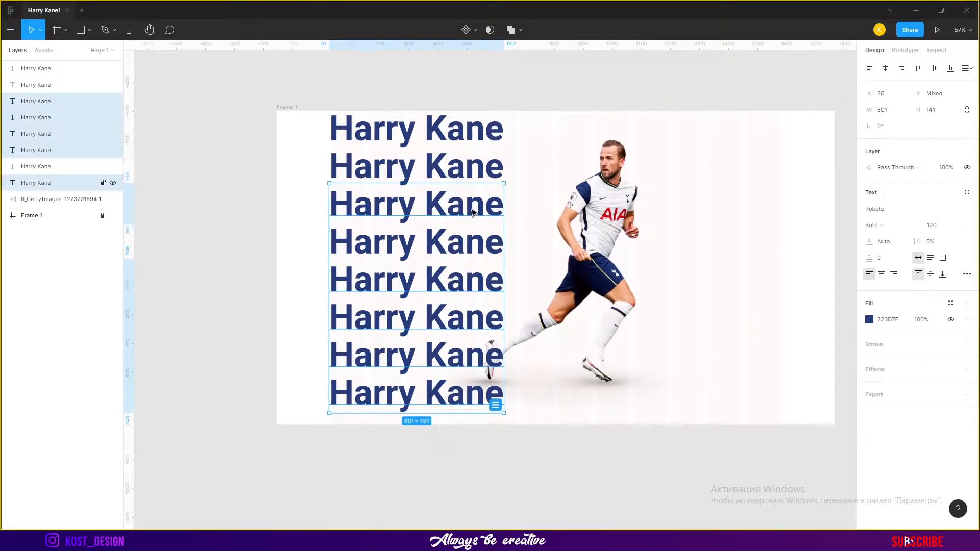
shift+click(465, 168)
shift+click(463, 130)
click(869, 320)
click(967, 319)
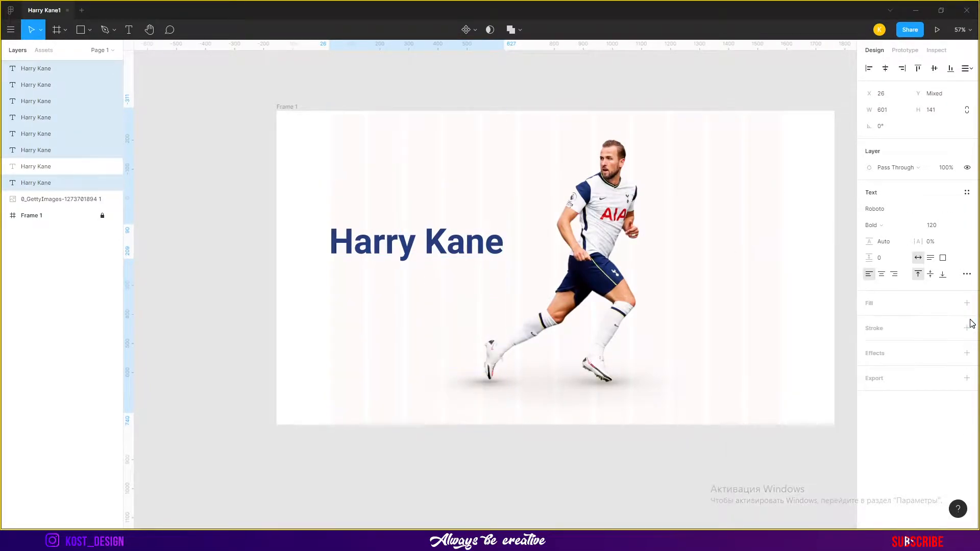
Add a navy 223D7E outline stroke to the unfilled headline copies
click(966, 330)
click(869, 345)
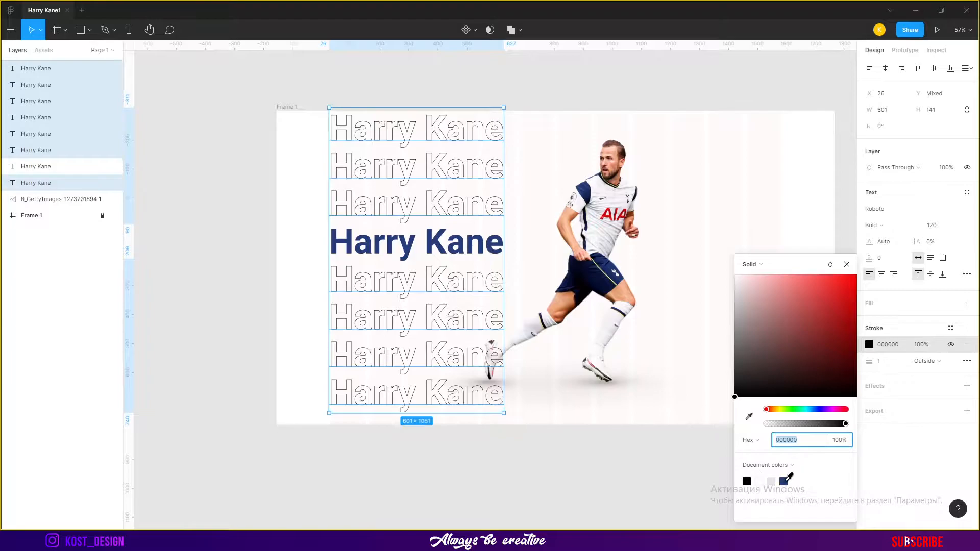
click(784, 481)
Try reordering the player image and the headline copies in the layer stack
click(562, 473)
click(486, 407)
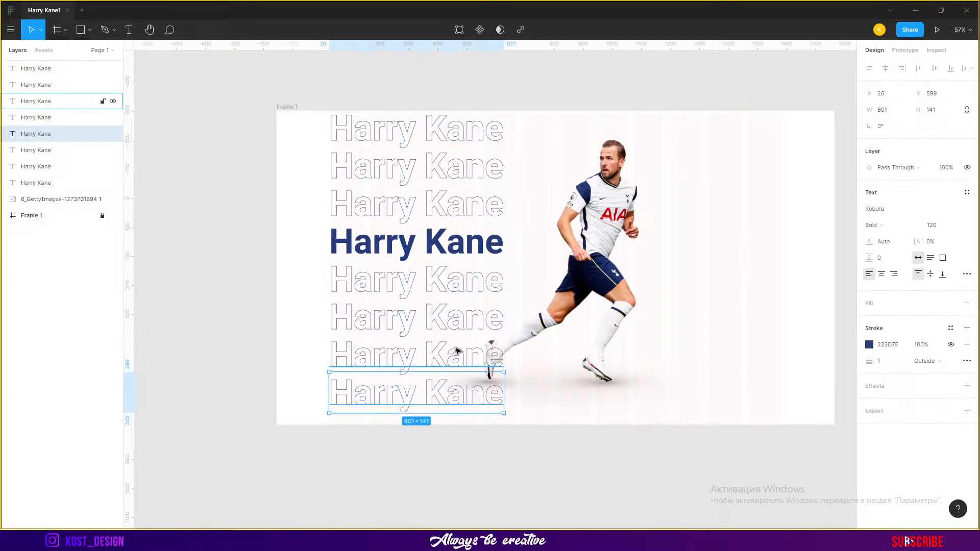
click(62, 198)
key(ctrl+shift+bracketright)
key(ctrl+shift+bracketleft)
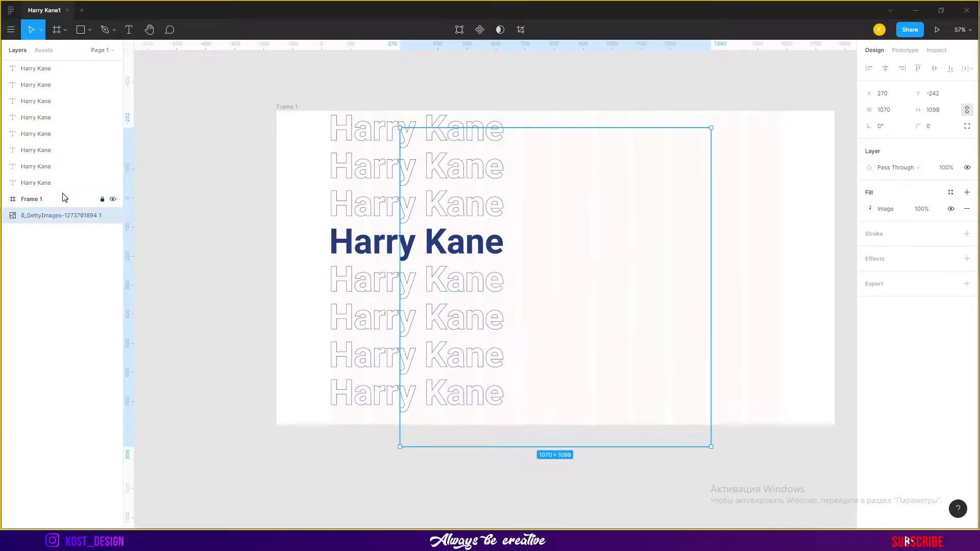
key(ctrl+bracketright)
click(466, 516)
scroll(466, 516, right, 3)
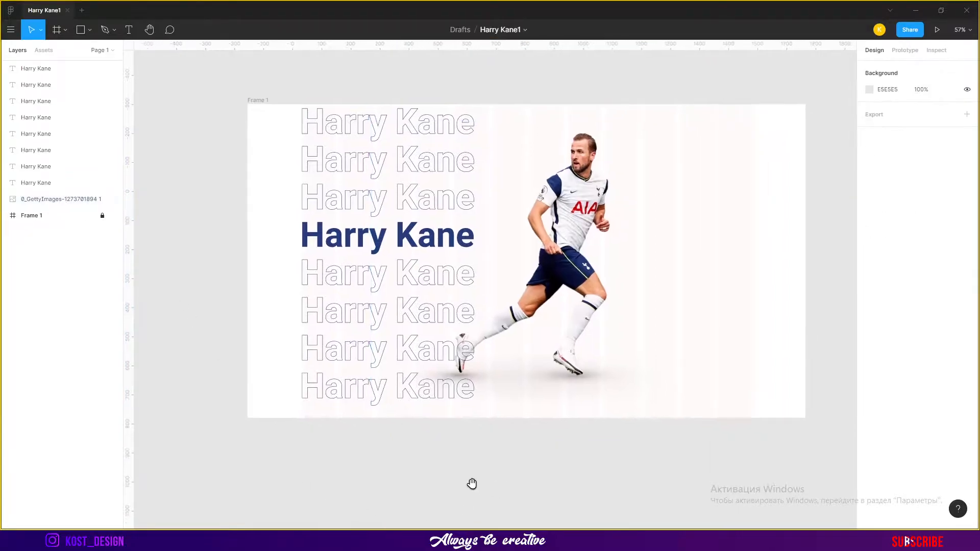
click(396, 361)
key(ctrl+shift+bracketleft)
key(ctrl+bracketright)
click(461, 472)
scroll(496, 199, up, 1)
drag(503, 113, 557, 166)
click(281, 438)
key(ctrl+bracketright)
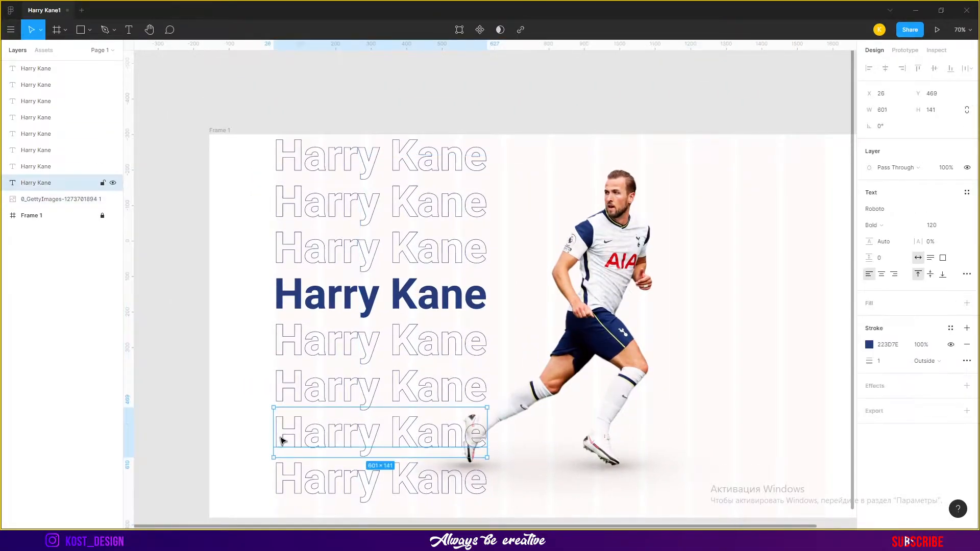
Select all eight headline copies and tidy them with a vertical spacing of -11
click(457, 99)
click(449, 159)
click(56, 179)
shift+click(51, 70)
click(968, 68)
click(886, 102)
drag(552, 374, 632, 315)
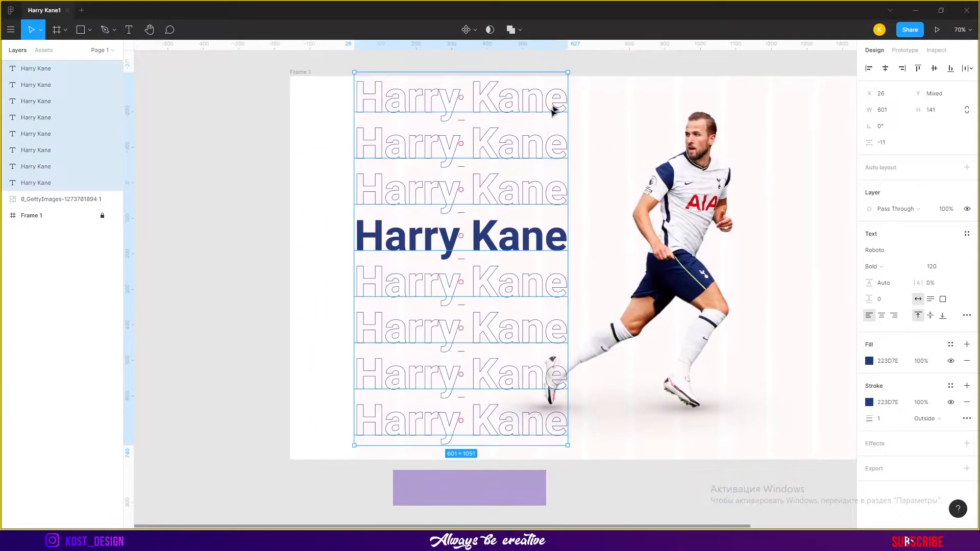
drag(581, 386, 556, 335)
key(ctrl+z)
click(580, 352)
Lock the player image layer
click(103, 199)
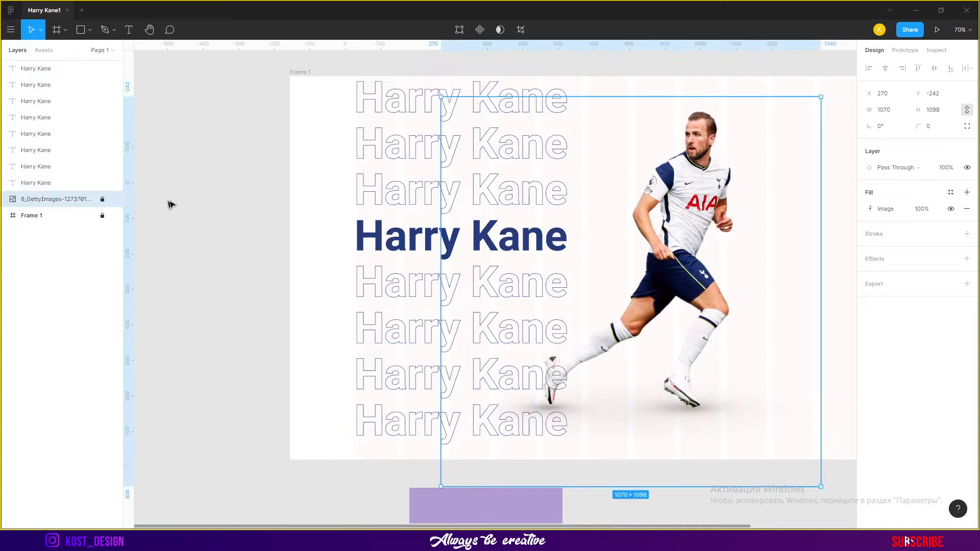
drag(603, 182, 532, 199)
click(532, 199)
click(449, 116)
click(453, 392)
Reselect the headline copies, even out their vertical spacing and group them
shift+click(59, 70)
click(969, 68)
click(907, 102)
click(529, 113)
click(46, 183)
shift+click(42, 69)
key(ctrl+g)
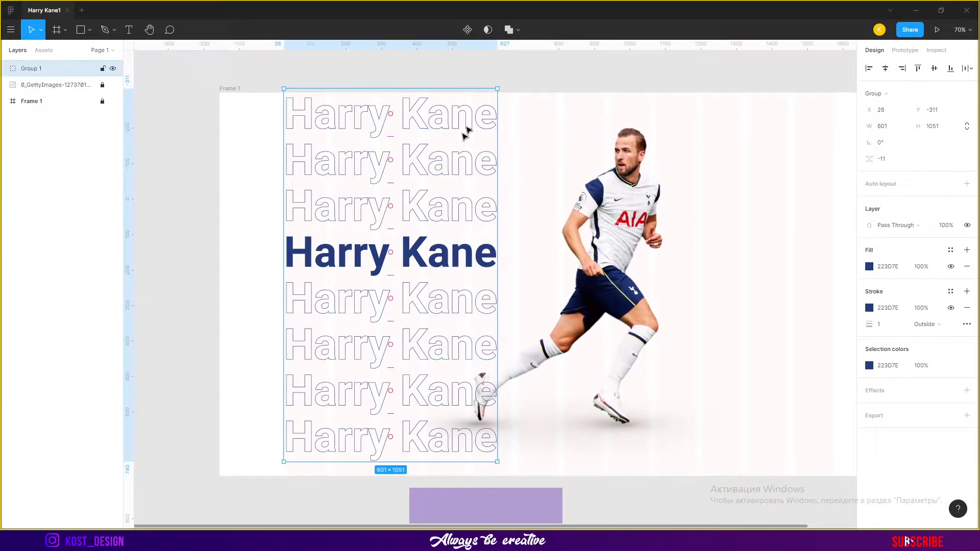
Add a text reading "shop" in the frame's upper right area
click(36, 101)
click(604, 87)
drag(711, 188, 587, 171)
key(t)
click(628, 143)
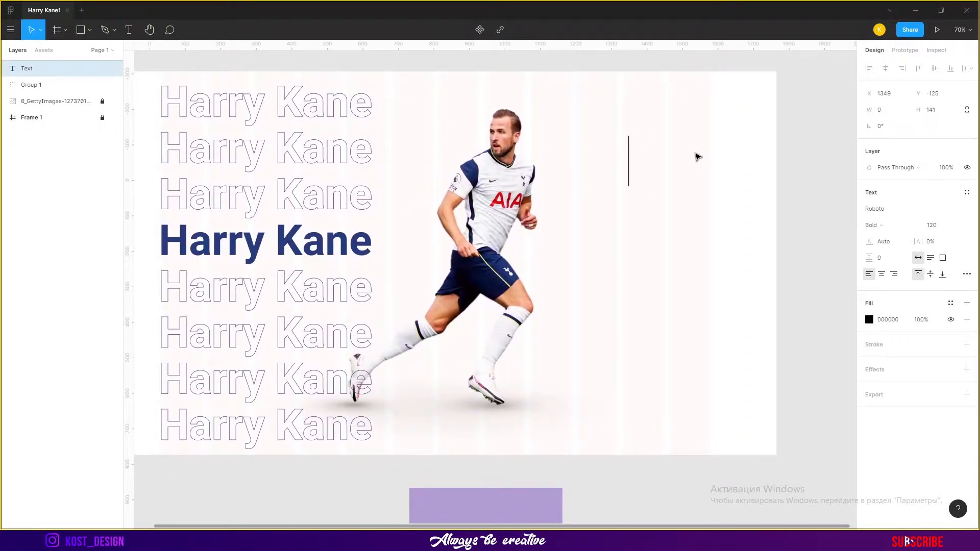
key(Escape)
key(Escape)
Add two more texts reading "about" and "faq" below it
key(t)
click(679, 223)
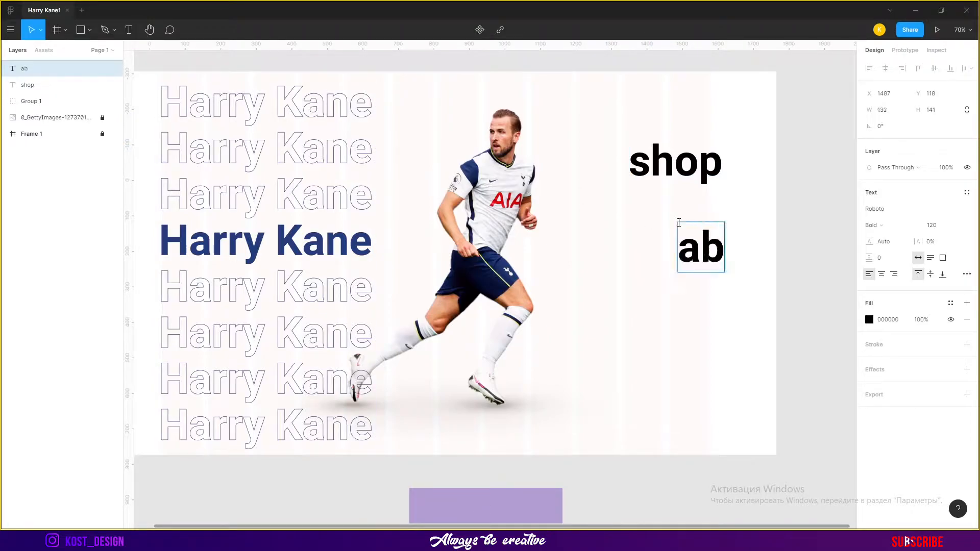
click(128, 30)
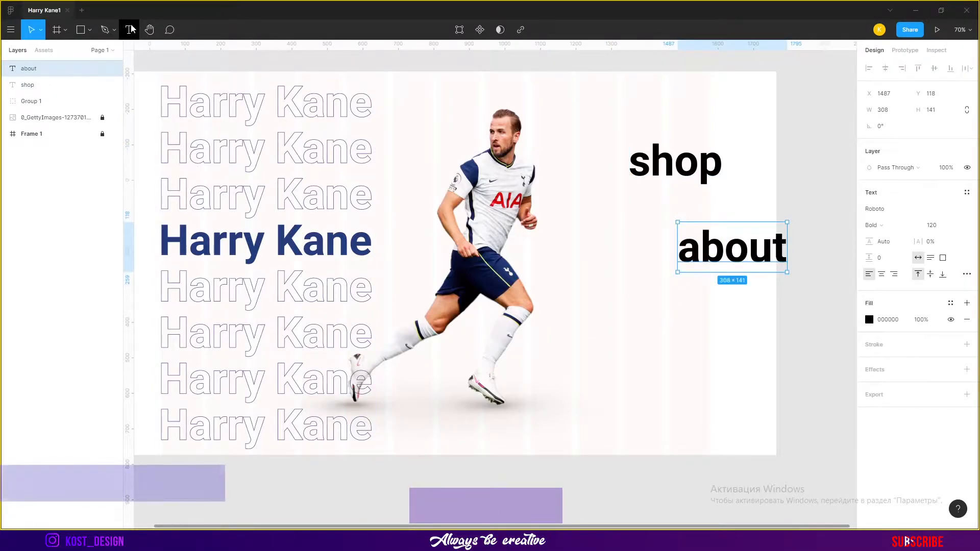
click(614, 340)
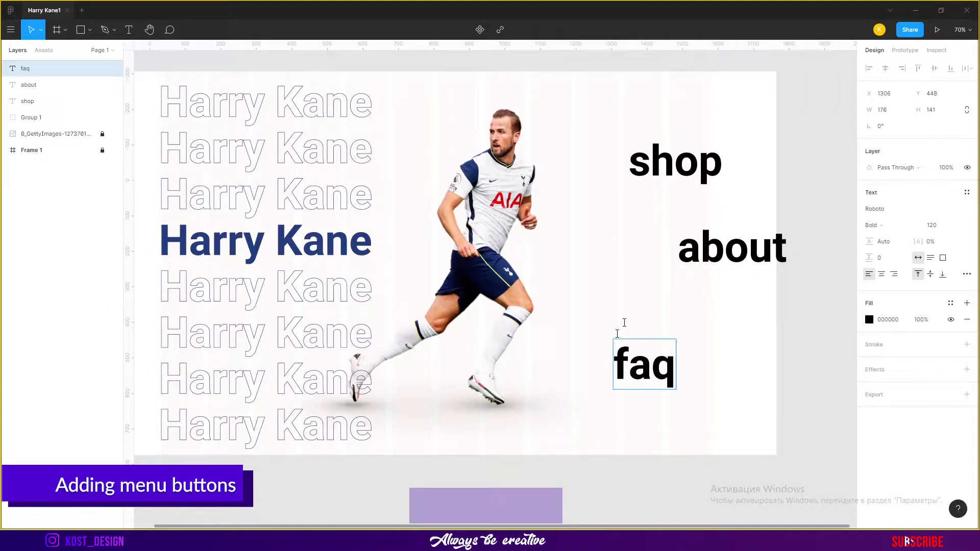
Set the three menu texts to uppercase and align their vertical centres
shift+click(733, 251)
shift+click(675, 162)
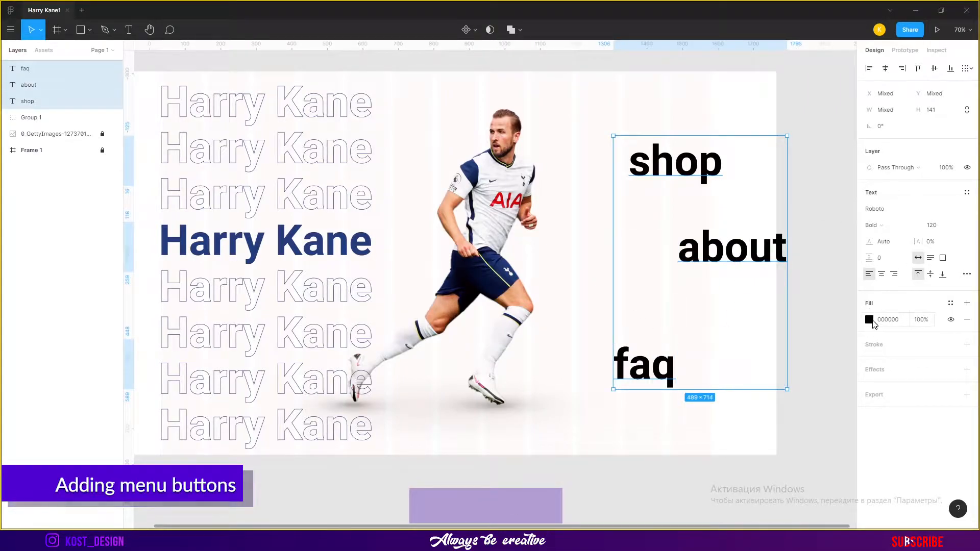
click(967, 274)
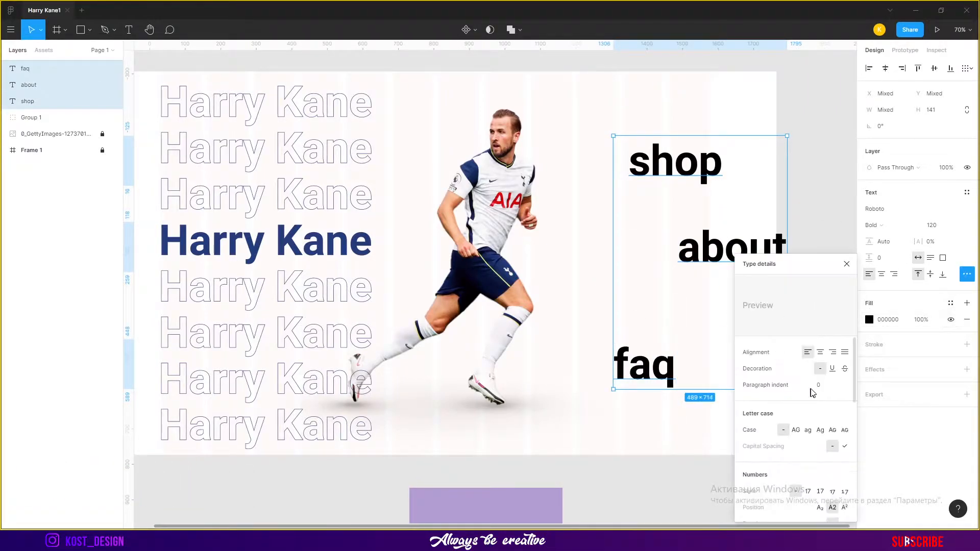
click(795, 430)
click(934, 69)
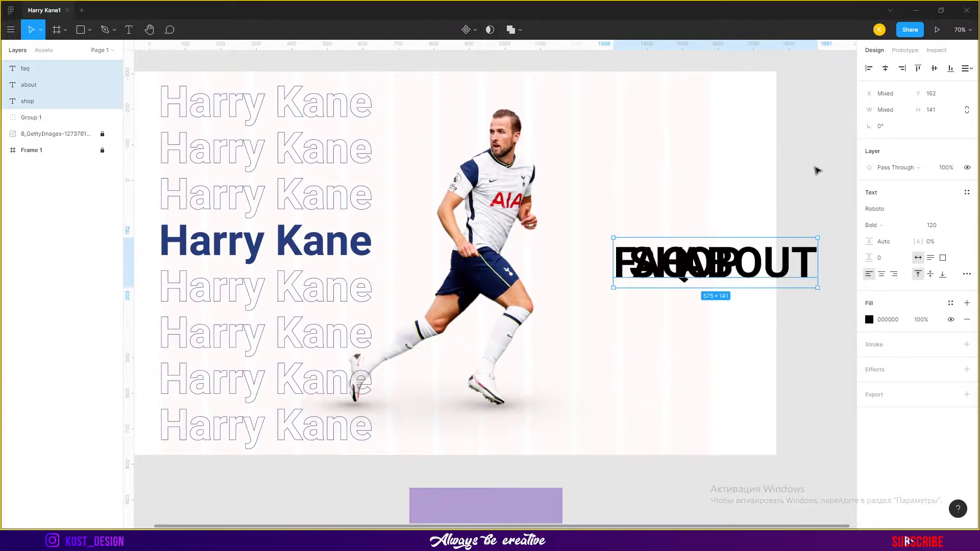
Arrange the menu items in a row as SHOP, ABOUT, FAQ and set their font size to 22
click(800, 185)
drag(651, 264, 729, 264)
drag(664, 267, 504, 266)
drag(756, 266, 639, 263)
shift+click(531, 262)
shift+click(790, 263)
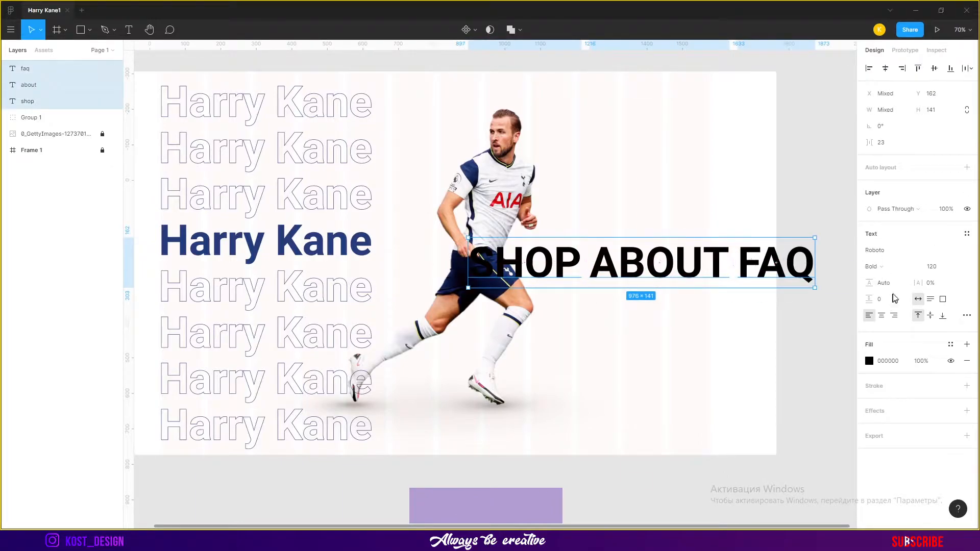
text(22)
key(Return)
Move the menu items close together at the frame's upper right corner
click(761, 222)
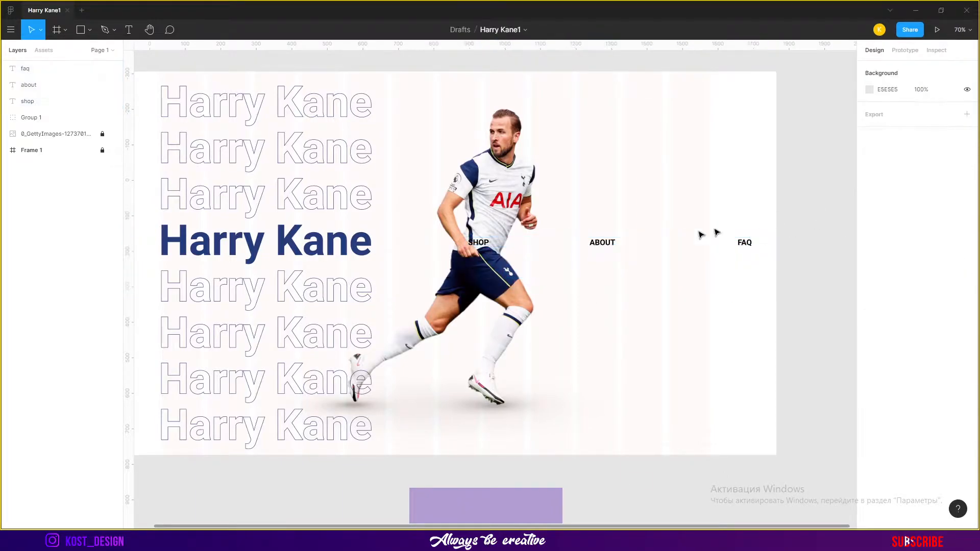
drag(602, 244, 707, 247)
drag(482, 244, 608, 246)
drag(745, 245, 680, 101)
shift+click(705, 243)
shift+click(671, 243)
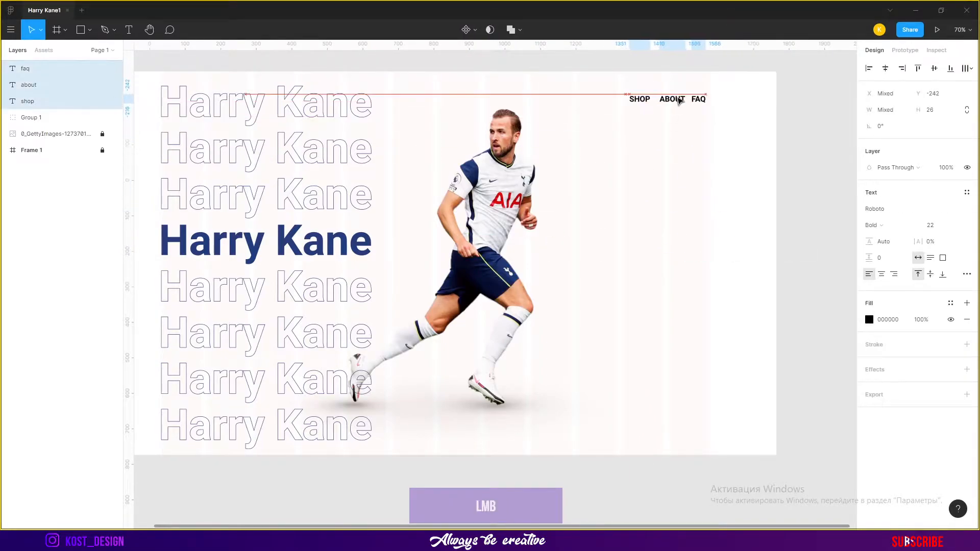
Nudge the menu items slightly lower and further left
scroll(711, 137, up, 1)
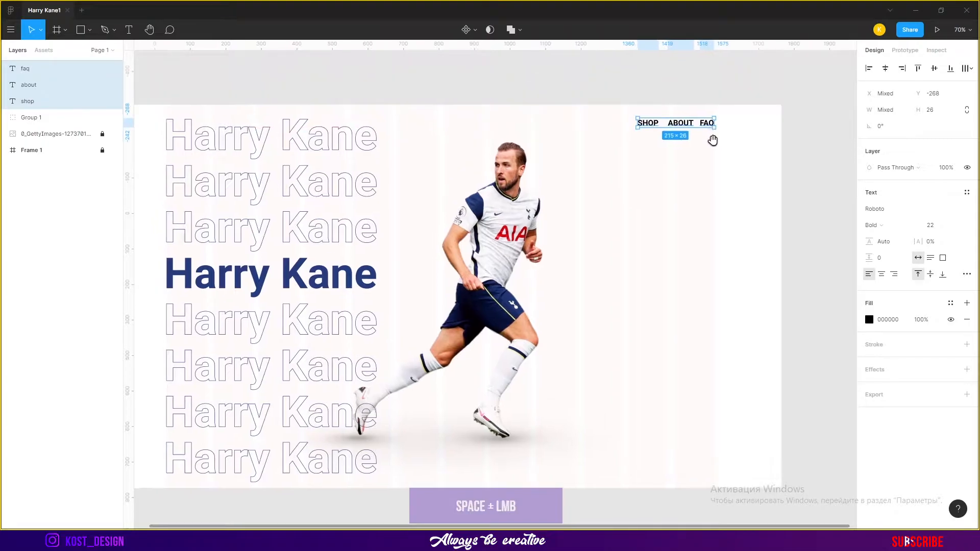
ctrl+scroll(737, 129, up, 5)
drag(668, 121, 644, 138)
ctrl+scroll(668, 144, down, 5)
click(676, 105)
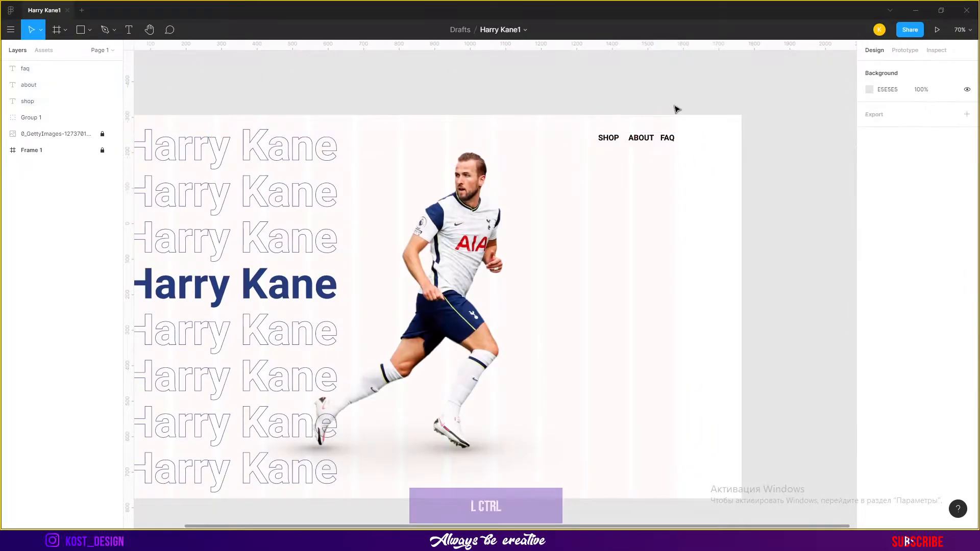
Lower the three menu items slightly so they sit on a common line
ctrl+scroll(681, 111, up, 4)
drag(651, 102, 649, 161)
drag(245, 215, 891, 224)
drag(664, 171, 183, 169)
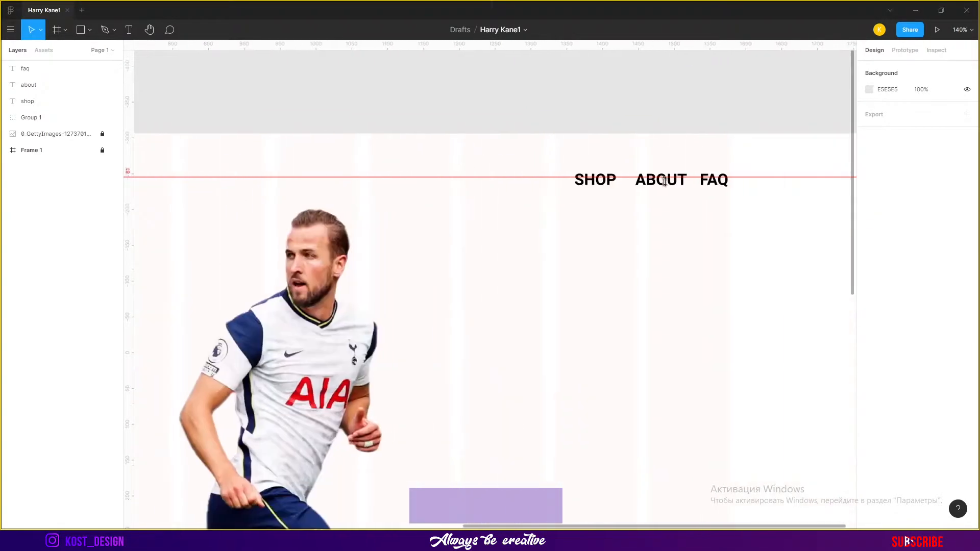
click(595, 179)
shift+click(661, 179)
shift+click(713, 184)
drag(712, 187, 714, 192)
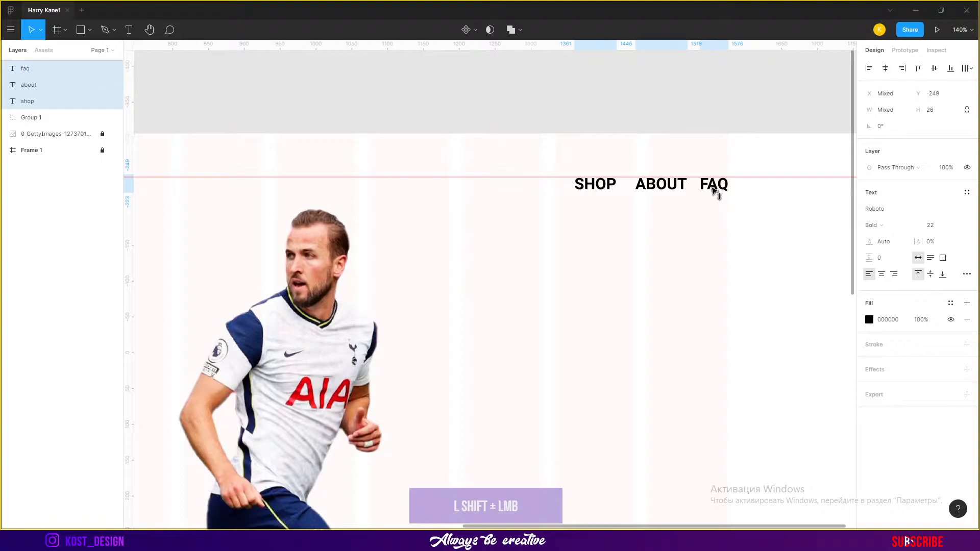
Try nudging ABOUT slightly lower, then undo the change
drag(603, 177, 604, 179)
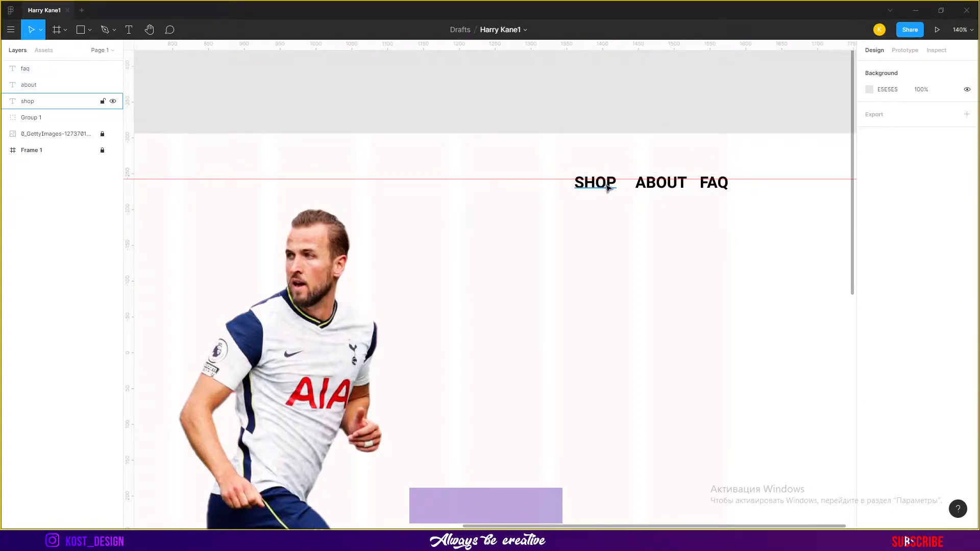
shift+click(670, 188)
shift+click(714, 185)
key(ctrl+z)
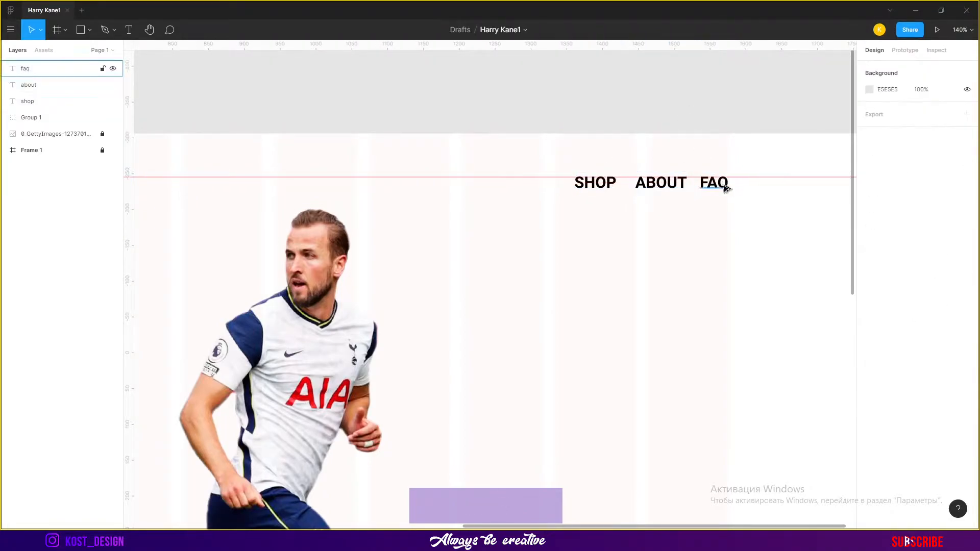
Spread the three menu items apart and distribute them with equal horizontal spacing
click(722, 186)
shift+click(663, 186)
shift+click(595, 183)
drag(652, 186, 670, 188)
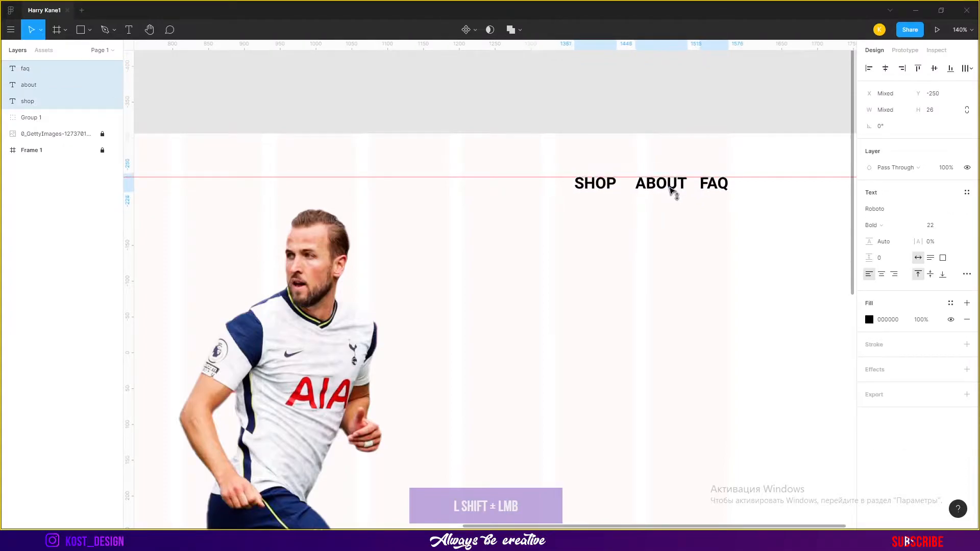
click(634, 200)
drag(606, 186, 549, 187)
shift+click(668, 187)
shift+click(724, 187)
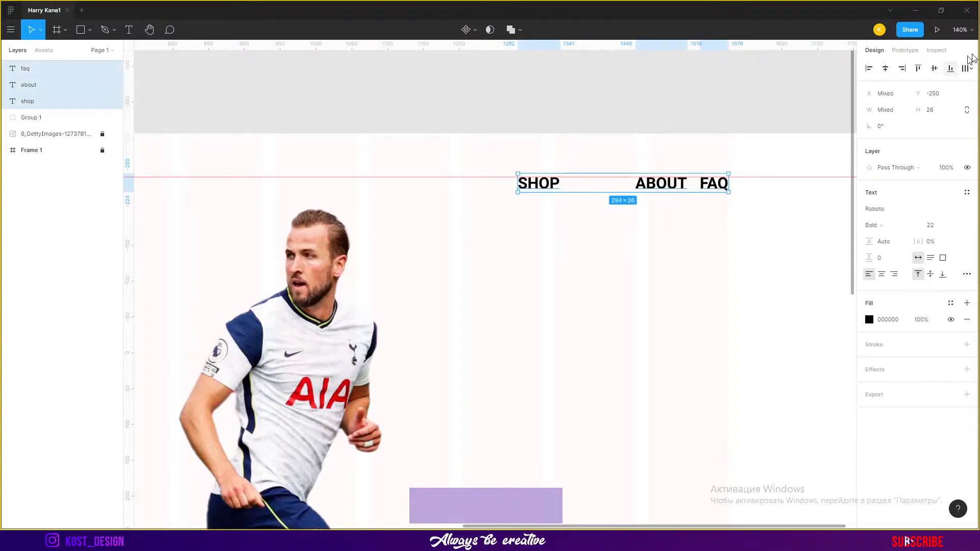
click(970, 68)
click(894, 102)
click(633, 63)
key(shift+1)
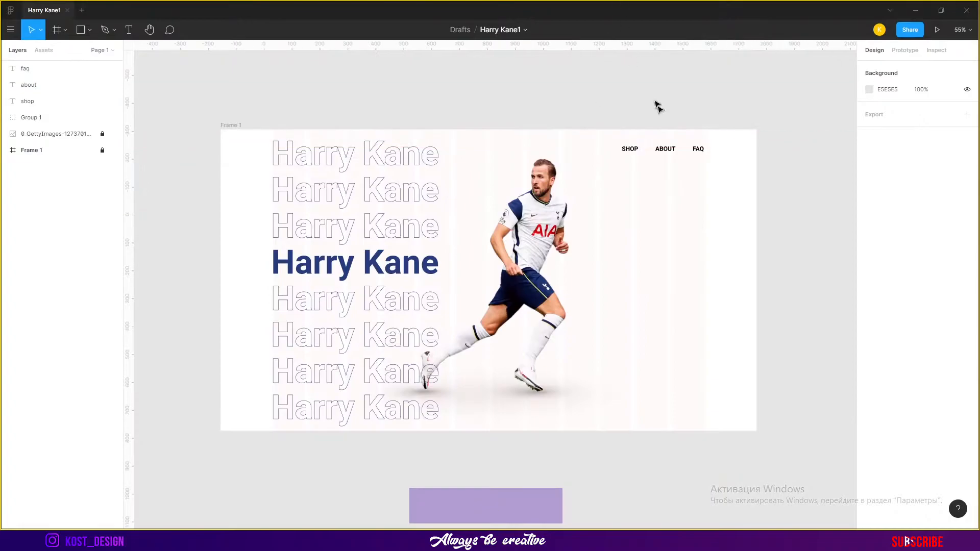
Draw a circle about 1280 px across to the right of the banner frame with the Ellipse tool
drag(779, 226, 704, 201)
click(90, 32)
click(66, 88)
mouse_move(579, 164)
mouse_down()
mouse_move(814, 378)
mouse_move(819, 332)
mouse_move(852, 321)
mouse_move(759, 316)
mouse_move(788, 344)
mouse_move(738, 354)
mouse_move(747, 354)
mouse_up()
Replace the circle's fill with a stroke coloured 223D7E, sampled from the dark blue headline
click(870, 208)
click(967, 209)
click(967, 217)
click(869, 233)
click(748, 389)
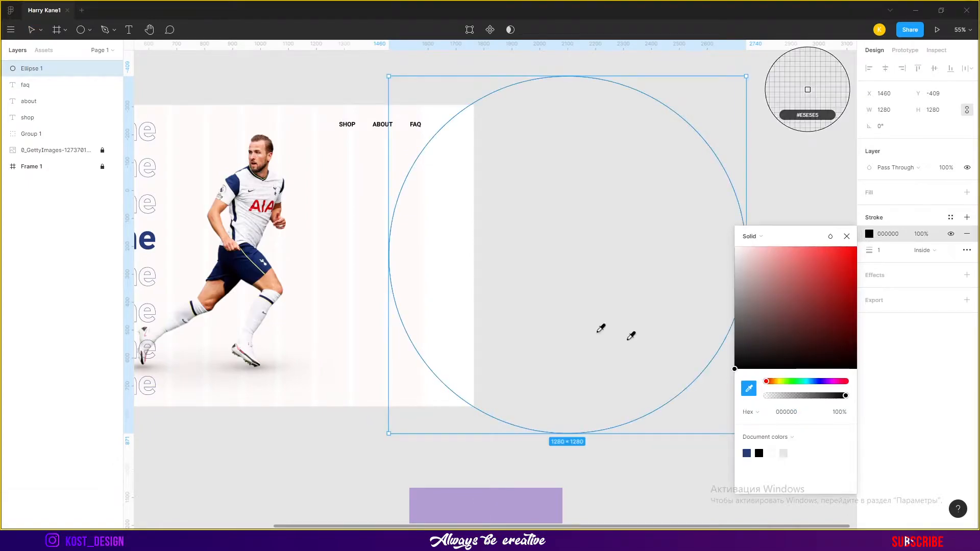
click(156, 236)
click(847, 236)
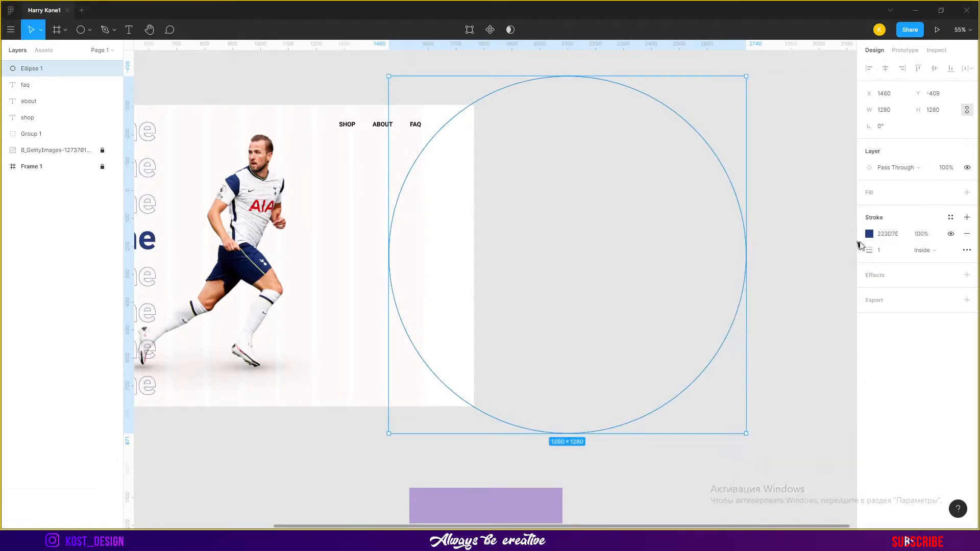
Set the circle's stroke weight to 60 and shift the circle slightly left
click(886, 250)
text(50)
key(Return)
drag(637, 105, 596, 106)
click(886, 252)
text(60)
key(Return)
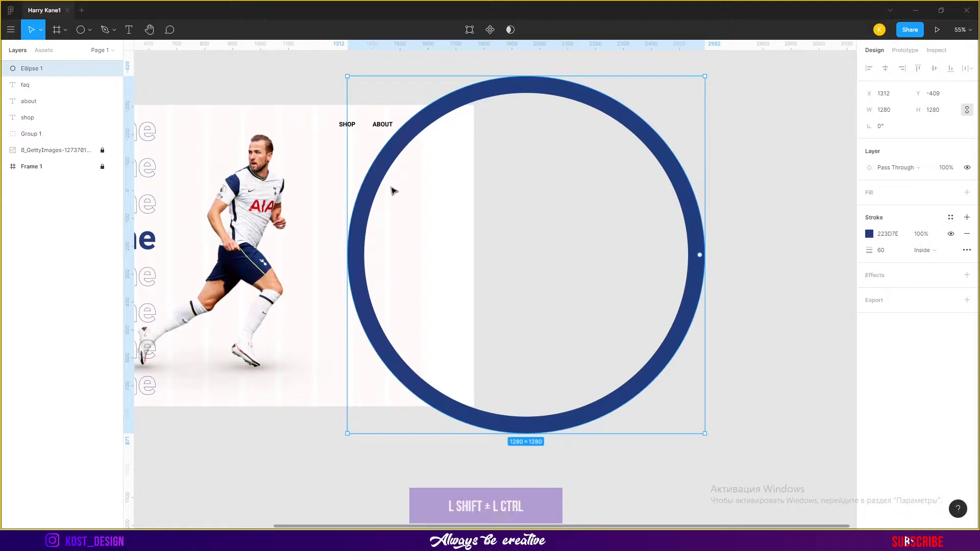
Send the ring to the back and duplicate it into three horizontally offset rings
key(ctrl+shift+bracketleft)
scroll(347, 105, up, 5)
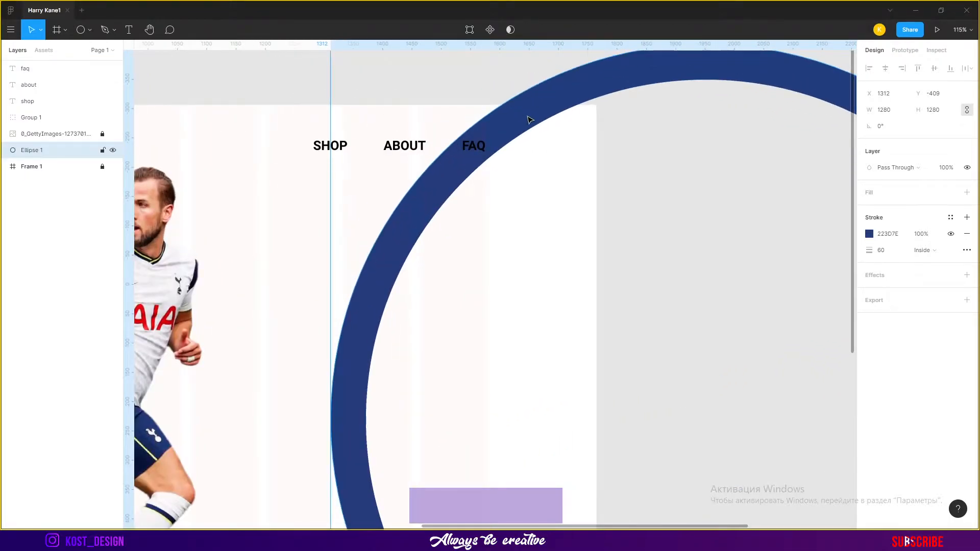
drag(568, 109, 686, 54)
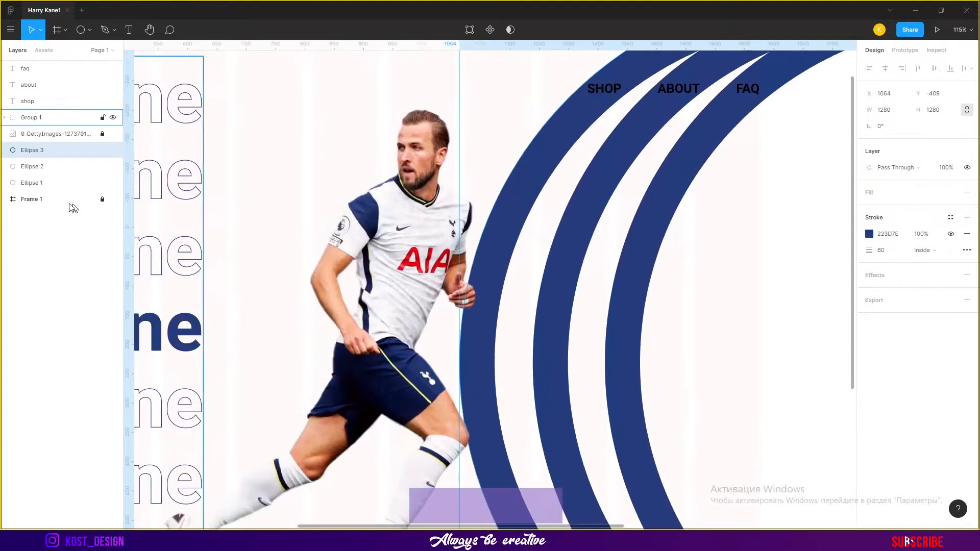
Nudge the player photo slightly to the right
click(71, 137)
drag(408, 262, 414, 264)
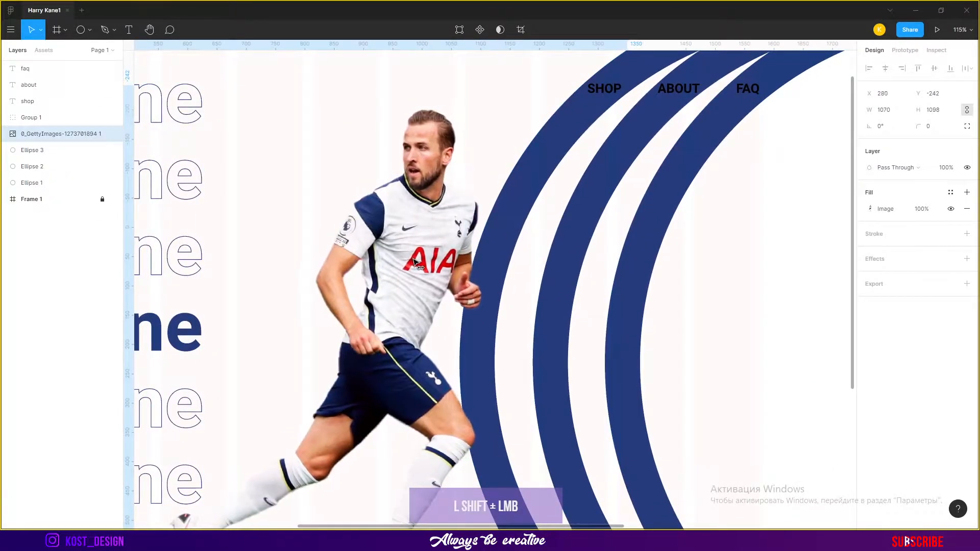
scroll(569, 262, down, 8)
scroll(714, 220, up, 6)
click(714, 220)
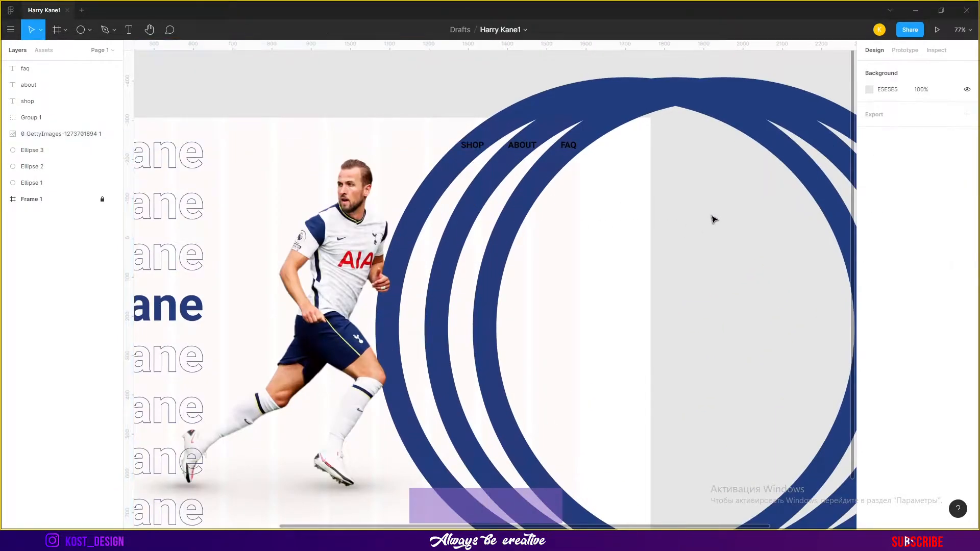
Set the SHOP, ABOUT and FAQ menu items to white fill FFFFFF and Medium font weight
click(61, 101)
shift+click(61, 85)
shift+click(61, 68)
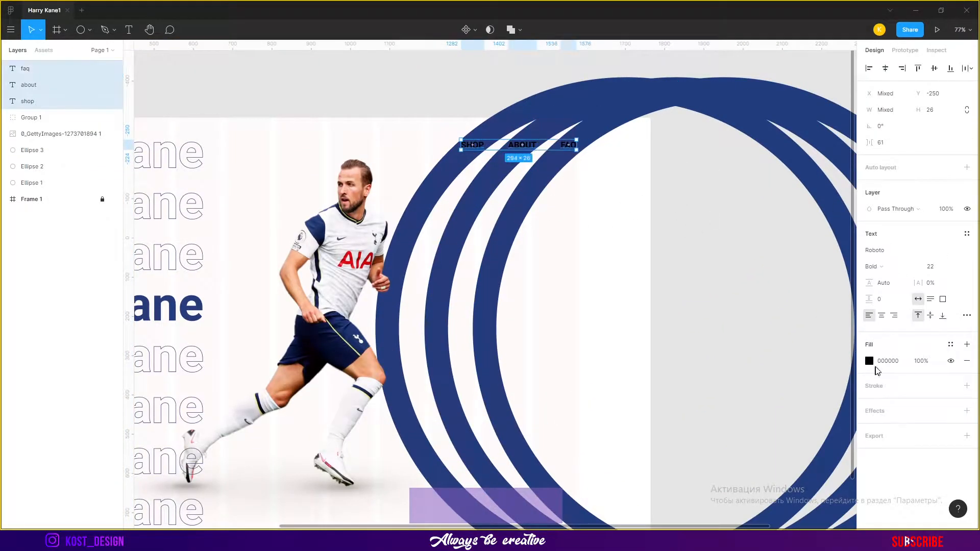
click(869, 361)
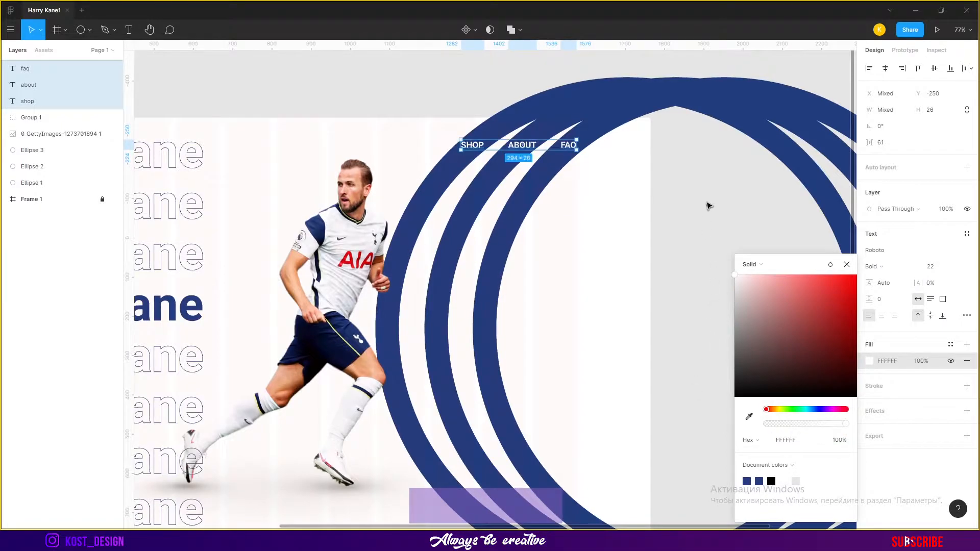
click(873, 267)
click(890, 252)
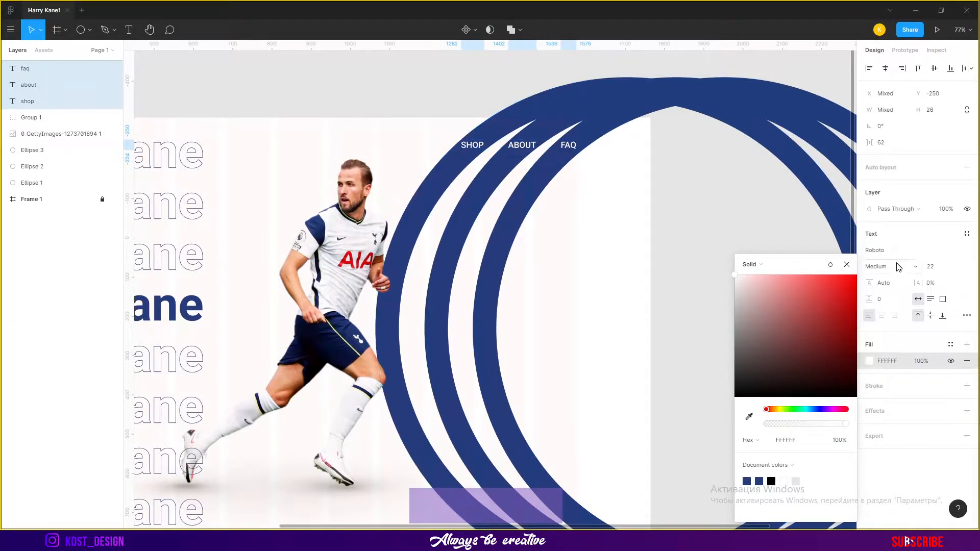
Zoom and pan around the banner to examine the menu over the rings
click(662, 180)
scroll(613, 155, up, 5)
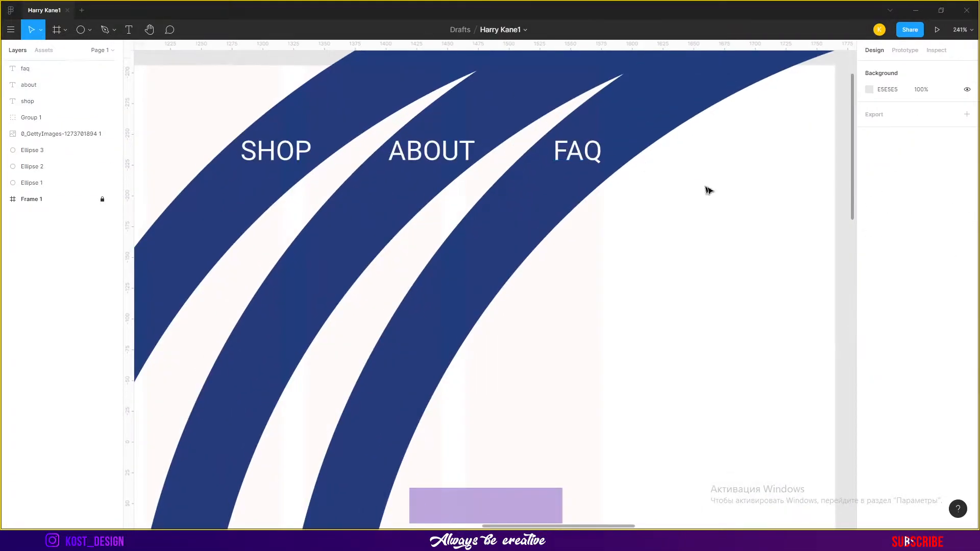
scroll(638, 191, down, 5)
drag(735, 273, 651, 224)
scroll(650, 227, down, 5)
scroll(647, 281, up, 3)
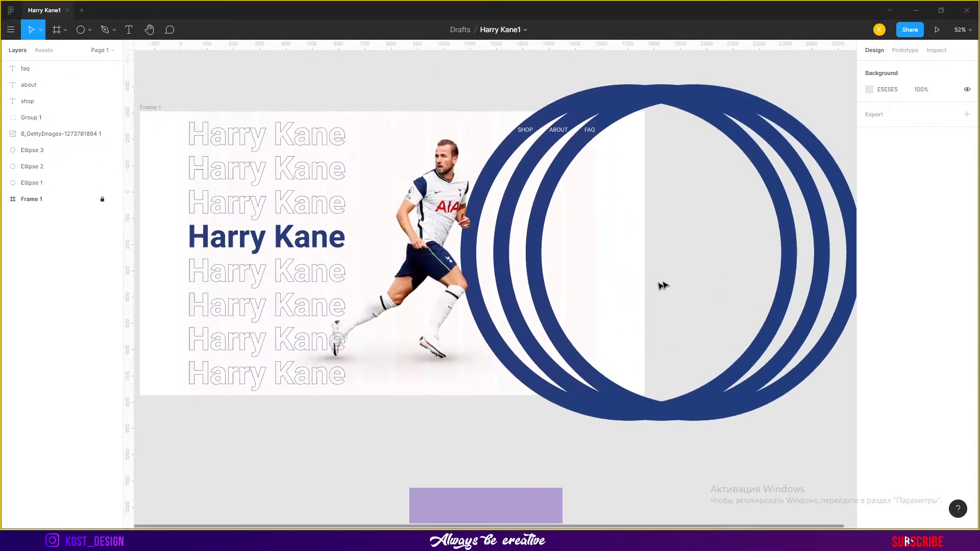
drag(693, 274, 725, 260)
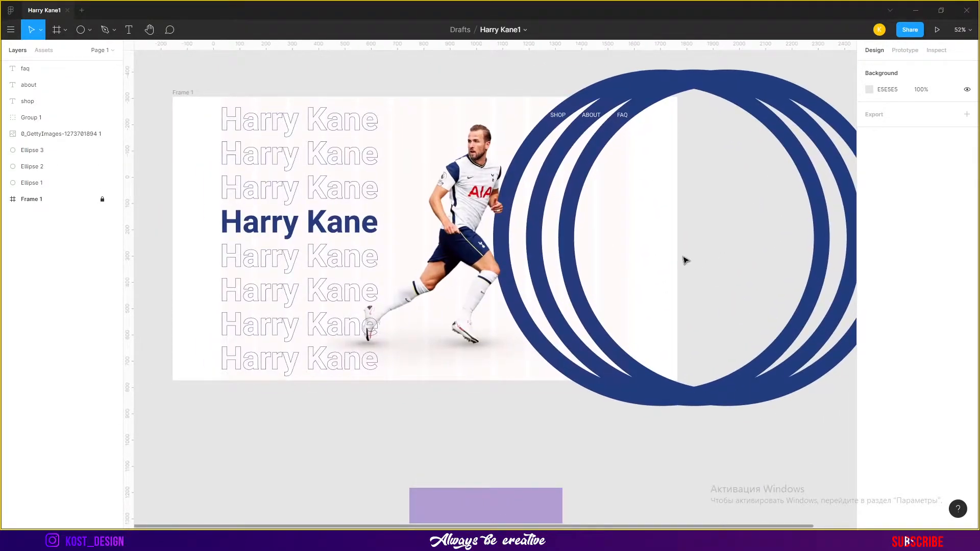
key(alt+Tab)
key(alt+Tab)
scroll(626, 274, up, 2)
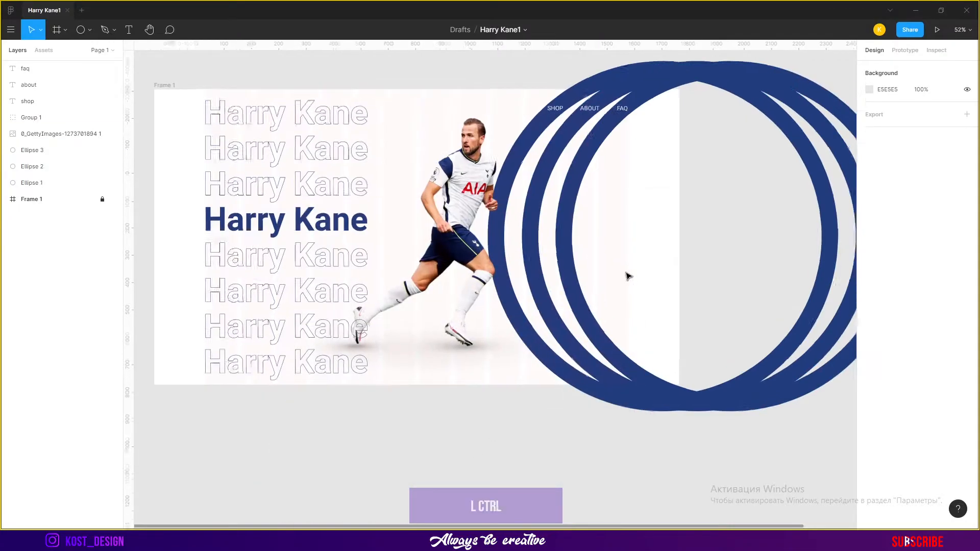
Nudge the photo slightly left and paste a copy of the top outlined Harry Kane line into the name group
drag(617, 273, 675, 293)
drag(504, 233, 500, 234)
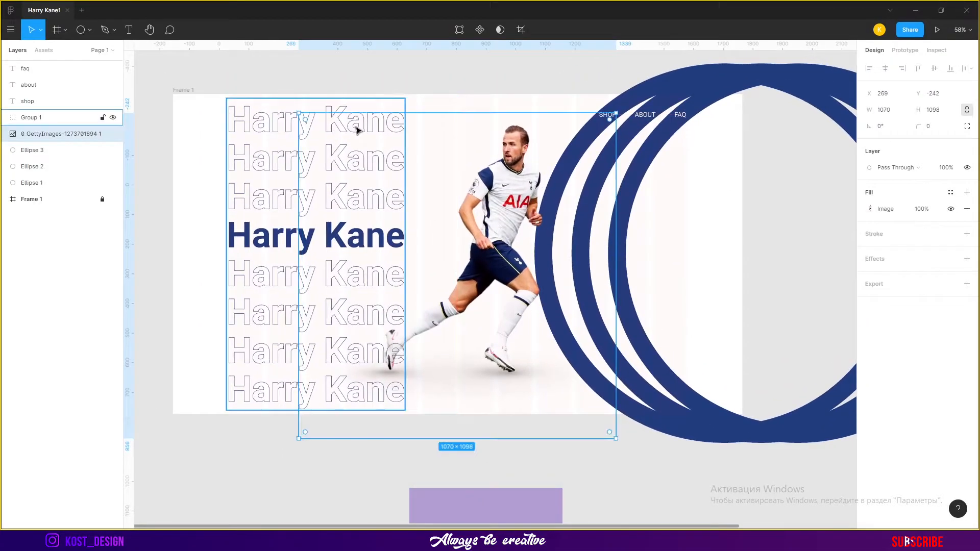
click(376, 82)
click(377, 120)
double_click(354, 127)
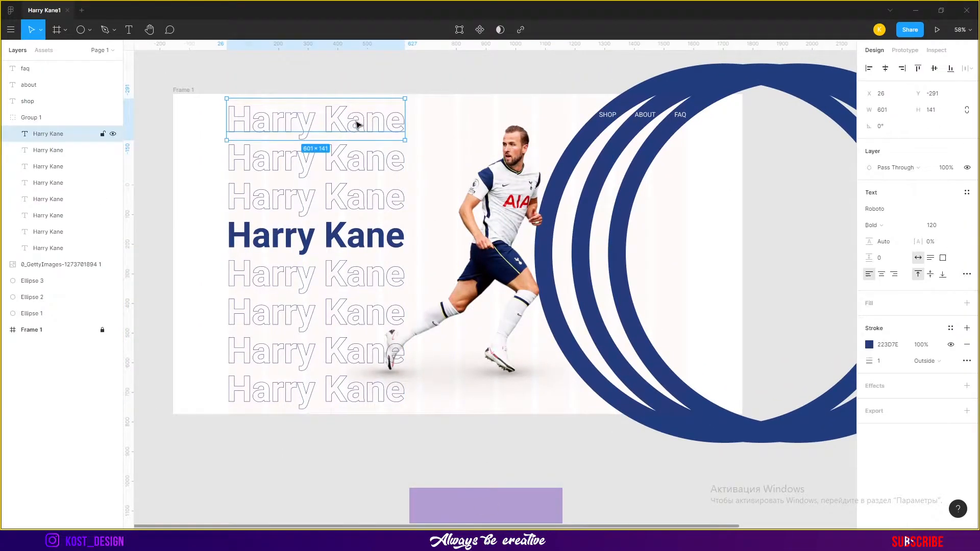
key(ctrl+v)
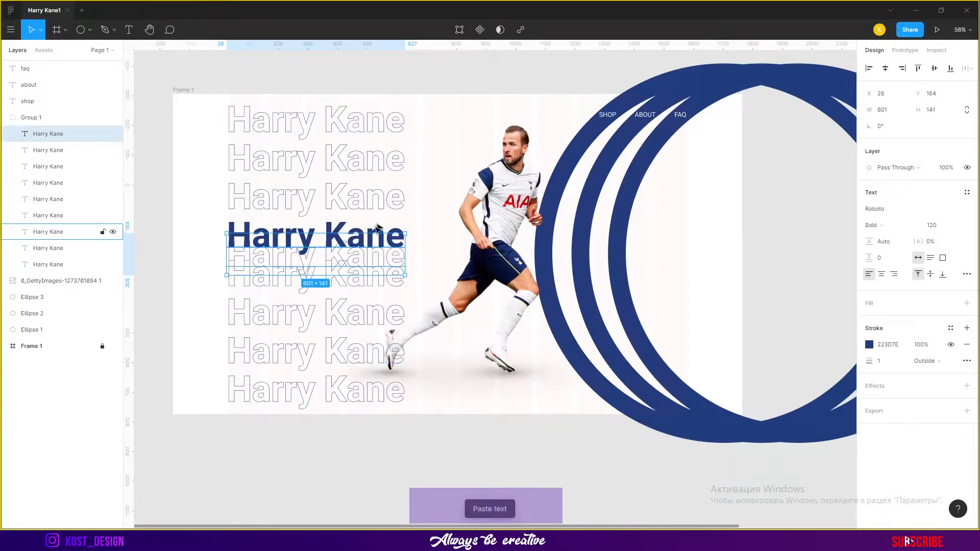
Move the pasted Harry Kane text out of the name group to the frame's upper left
drag(350, 254, 126, 169)
drag(56, 113, 56, 109)
drag(197, 223, 295, 124)
scroll(157, 112, up, 5)
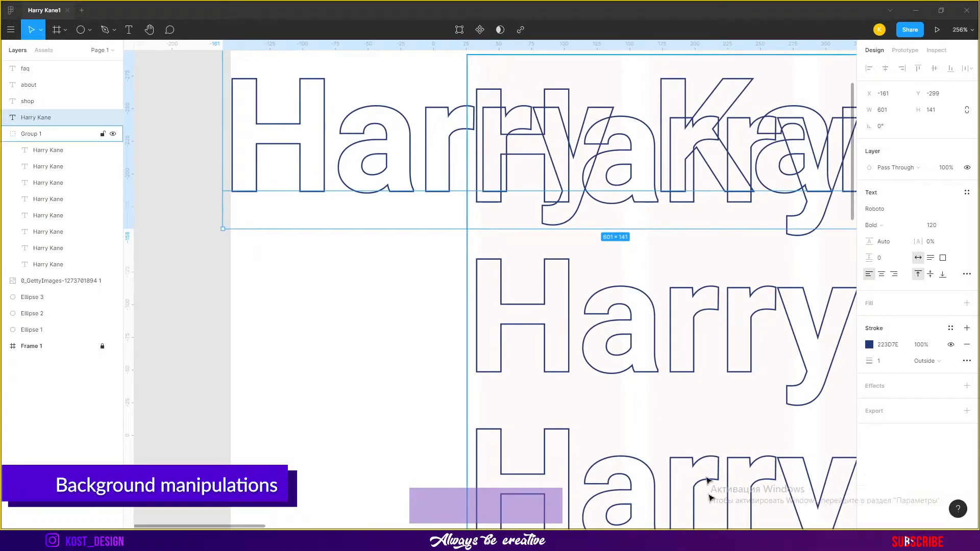
Widen the copied Harry Kane text box to about 1926 px across the frame
scroll(621, 315, down, 3)
drag(738, 272, 389, 198)
key(ctrl+z)
drag(398, 321, 75, 191)
scroll(451, 169, down, 4)
drag(505, 166, 495, 253)
drag(437, 127, 761, 168)
key(ctrl+z)
drag(436, 128, 721, 198)
Try font sizes 397, 389, 289 and 340 for the copied Harry Kane text
click(943, 231)
text(397)
key(Return)
click(938, 230)
text(389)
key(Return)
drag(330, 194, 471, 193)
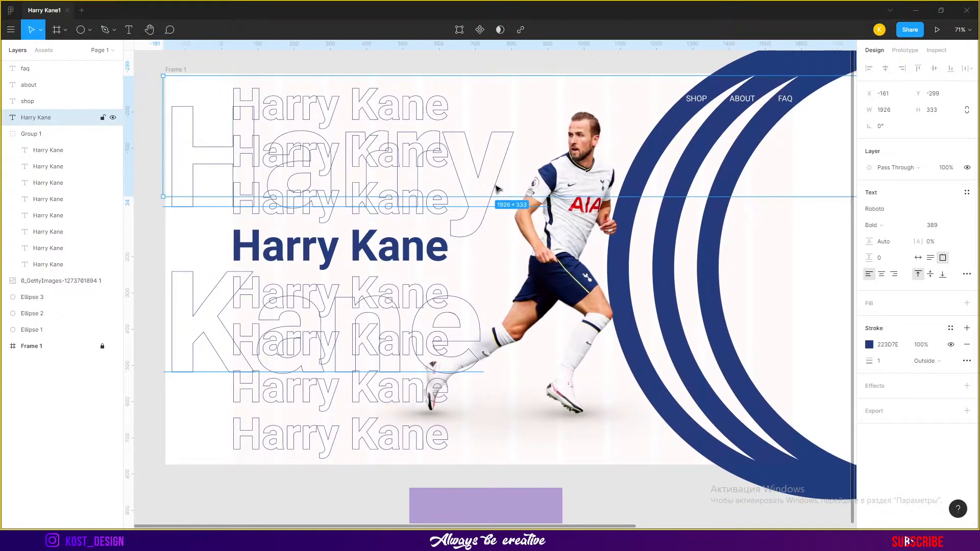
text(289)
key(Return)
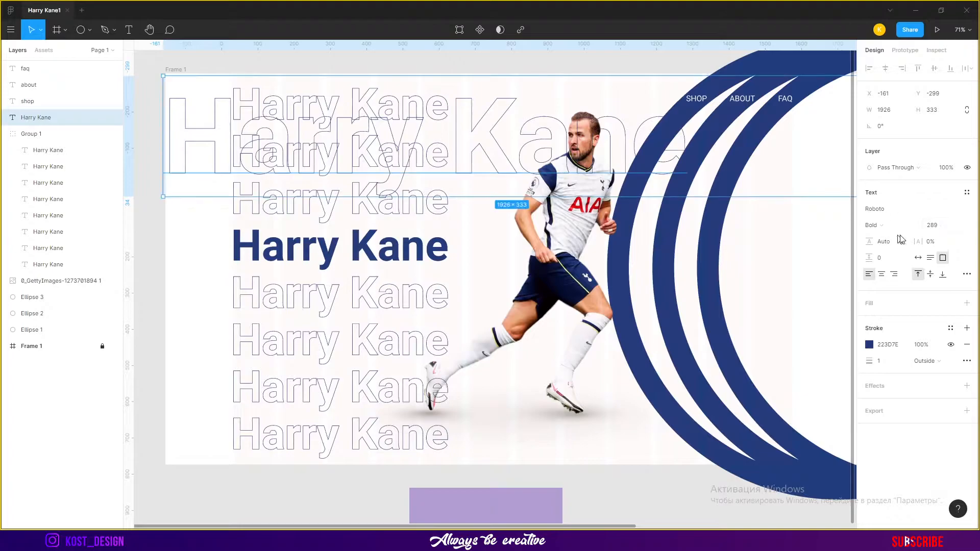
text(340)
key(Return)
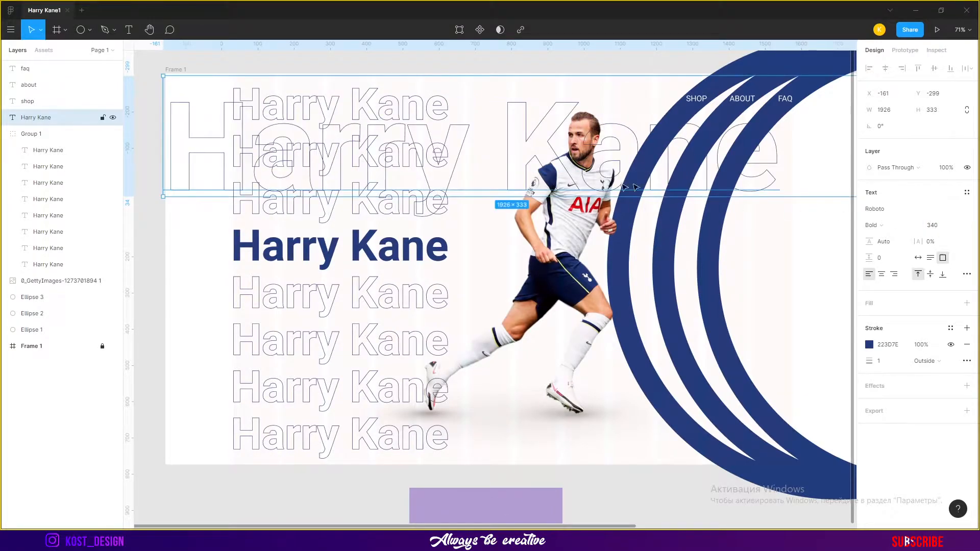
Set the copied Harry Kane text's font size to 351 and shift it slightly left
click(938, 230)
text(350)
key(Return)
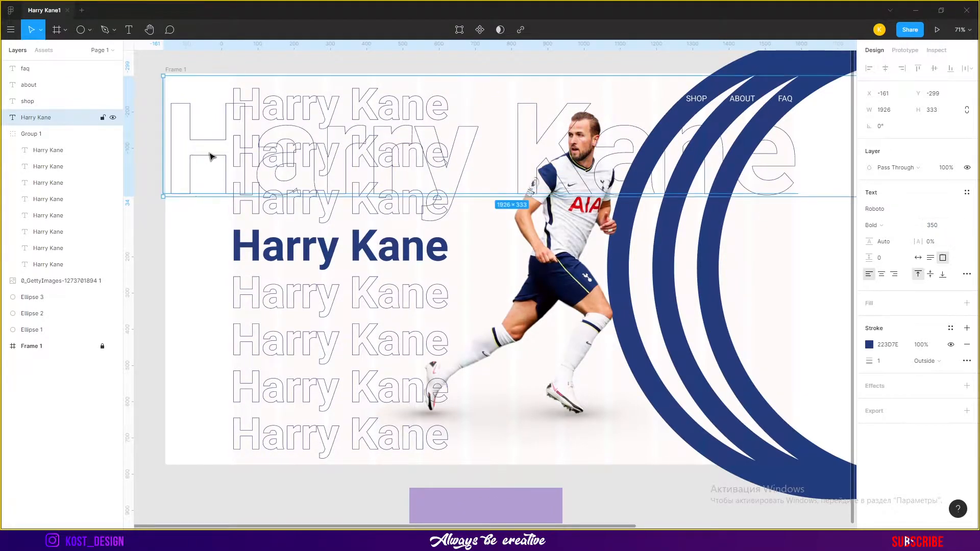
drag(213, 155, 208, 160)
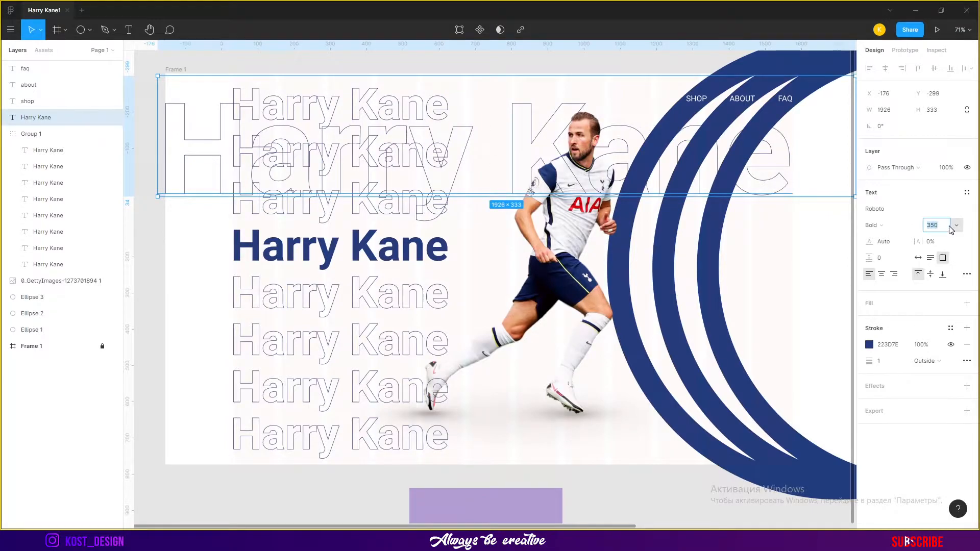
text(352)
key(Return)
scroll(771, 173, up, 10)
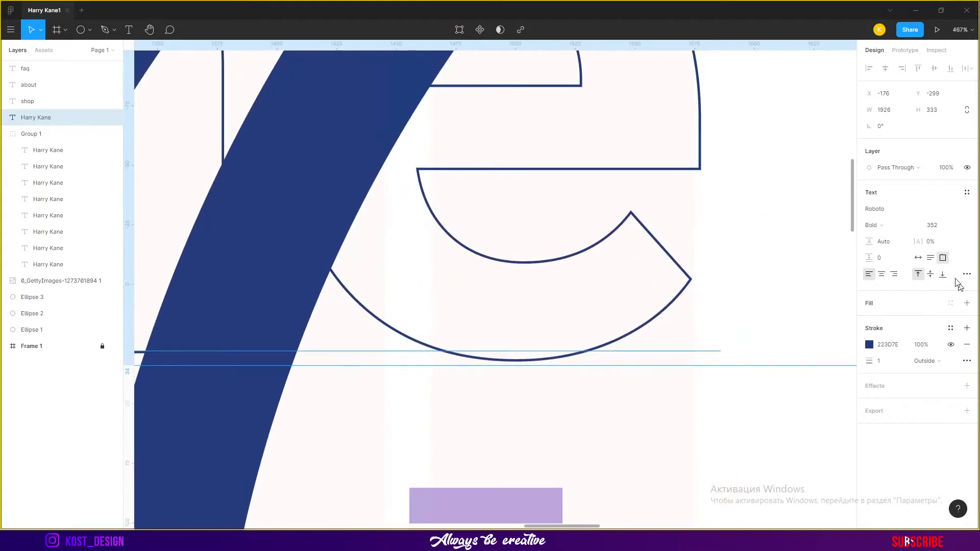
text(1)
key(Return)
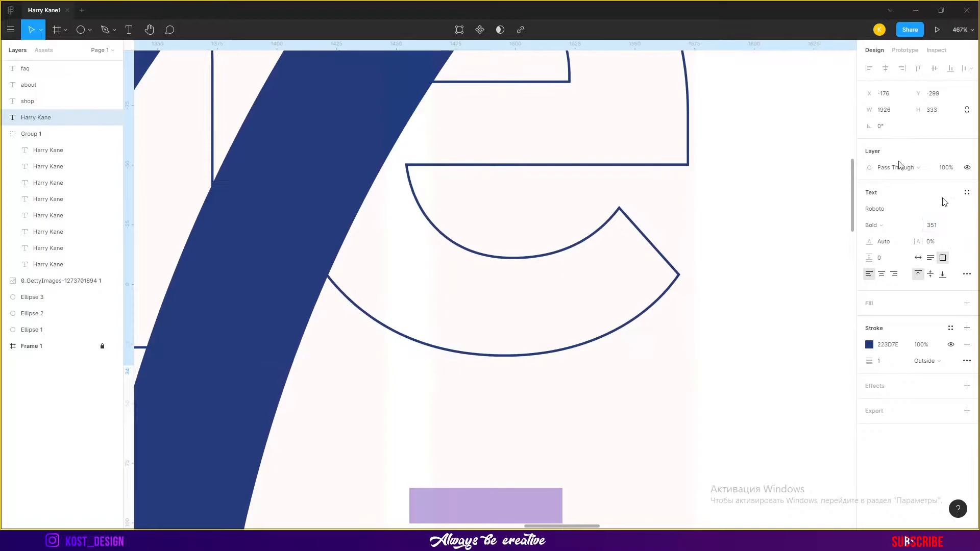
Move the large Harry Kane text up to the frame's top edge and place it behind all other layers above the frame
scroll(689, 125, down, 10)
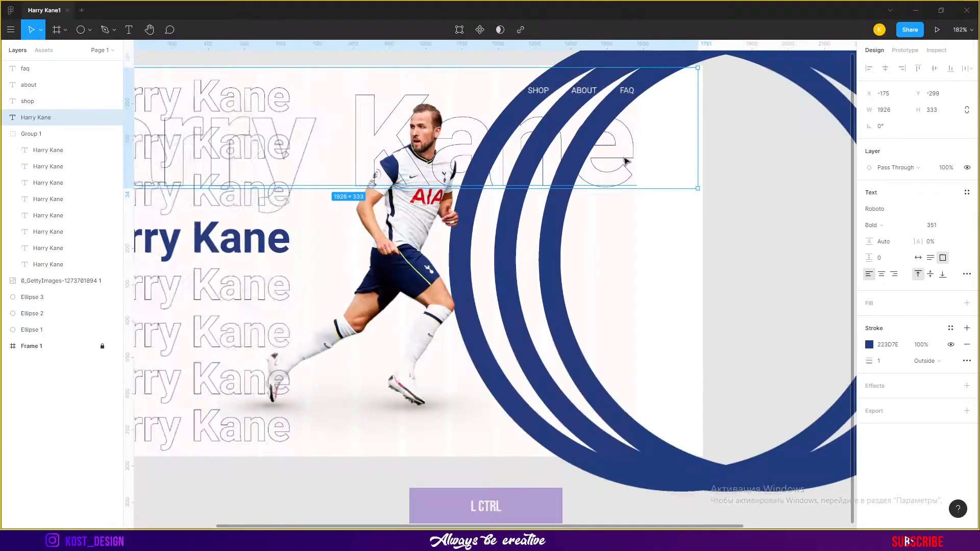
scroll(430, 207, up, 5)
scroll(430, 205, down, 5)
scroll(562, 181, right, 4)
drag(623, 171, 542, 133)
scroll(546, 146, down, 3)
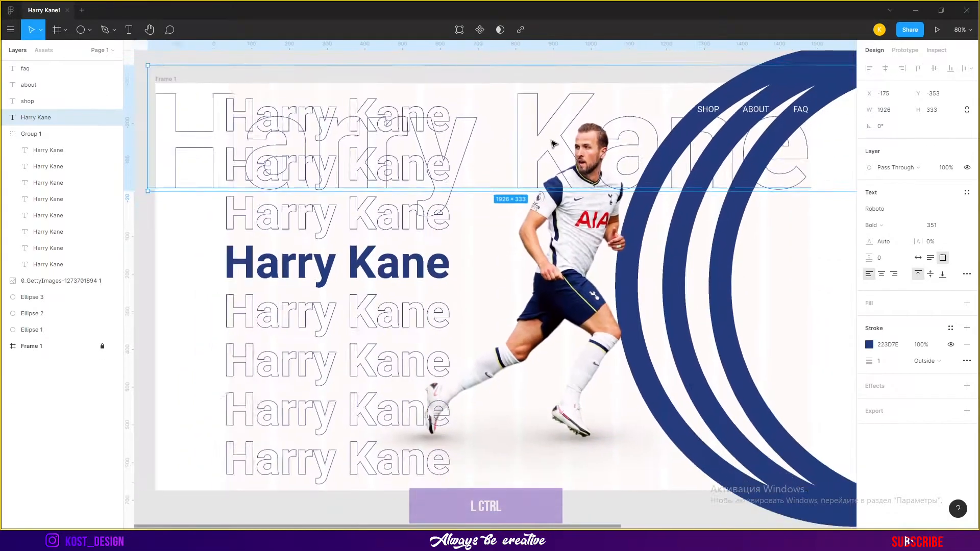
key(ctrl+shift+bracketleft)
key(ctrl+bracketright)
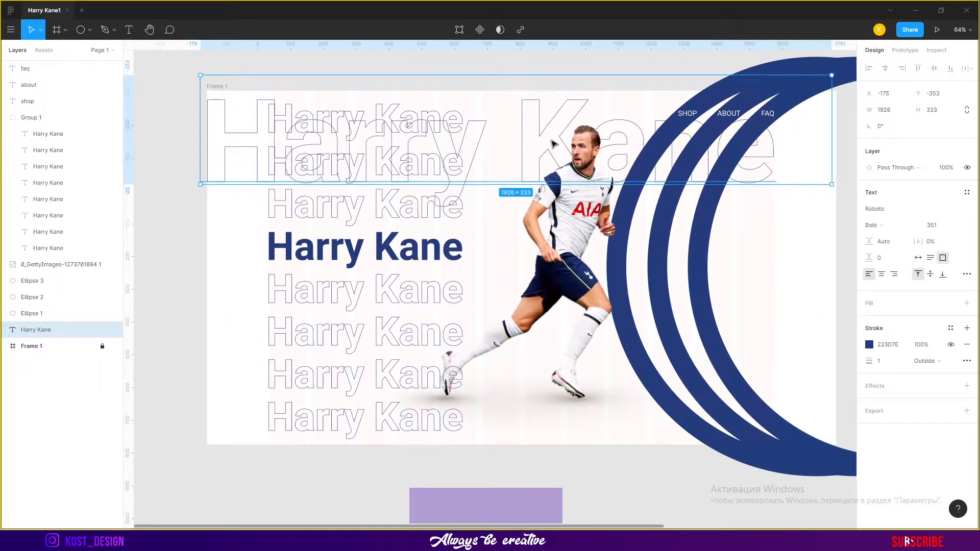
click(46, 346)
click(89, 30)
click(81, 54)
drag(207, 90, 307, 181)
key(ctrl+z)
Add a rectangle at the bottom of the layer stack, just above the frame, and size it 1920 × 1080
click(59, 264)
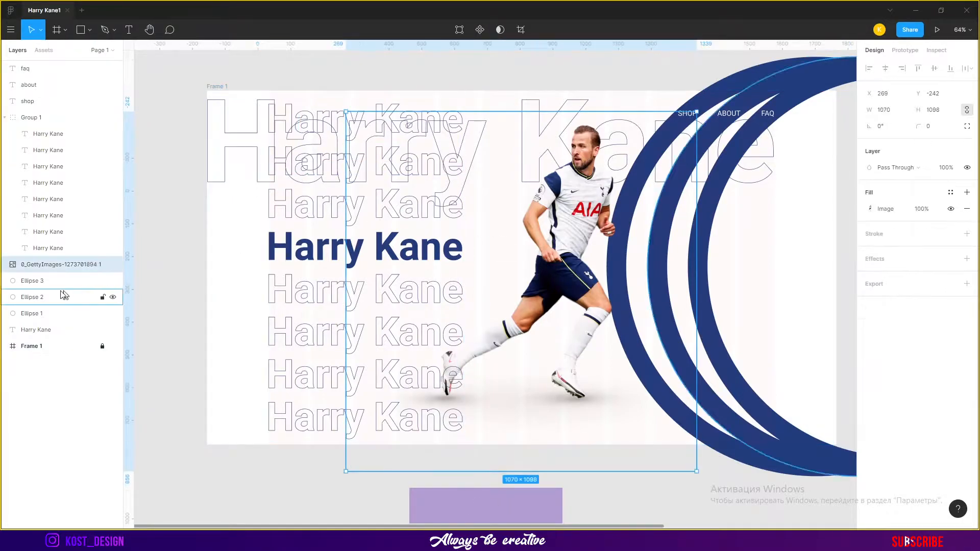
click(203, 280)
drag(61, 265, 71, 306)
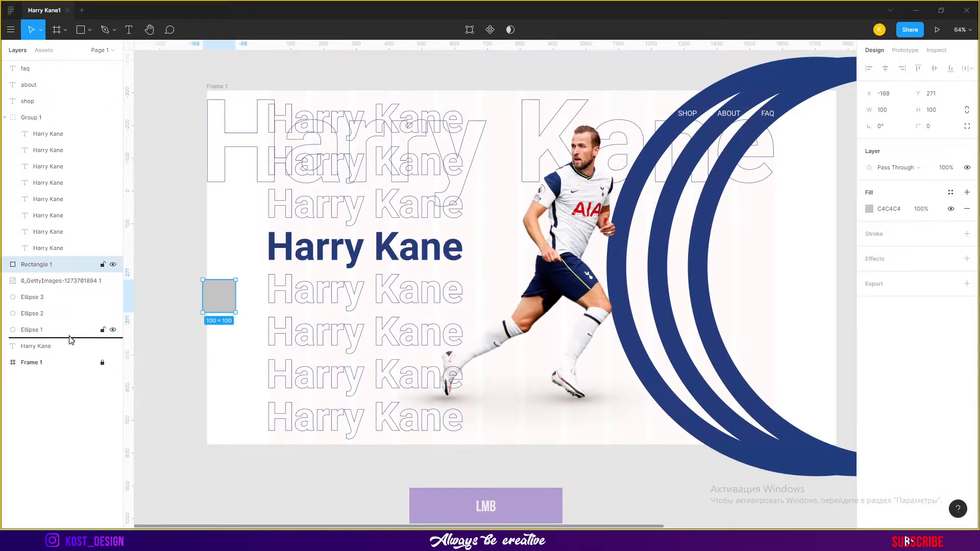
drag(71, 339, 72, 354)
click(892, 114)
text(192)
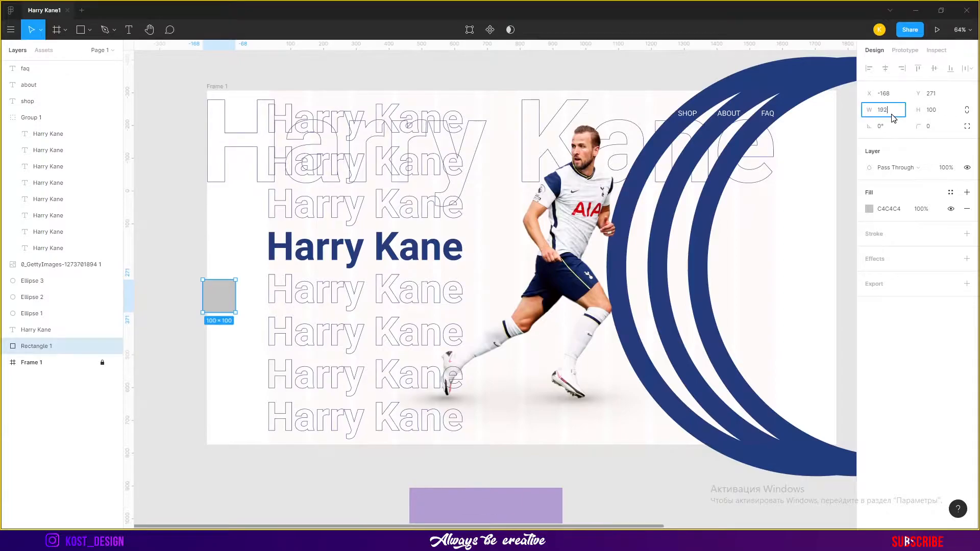
text(0)
key(Tab)
text(1080)
key(Return)
scroll(683, 202, down, 3)
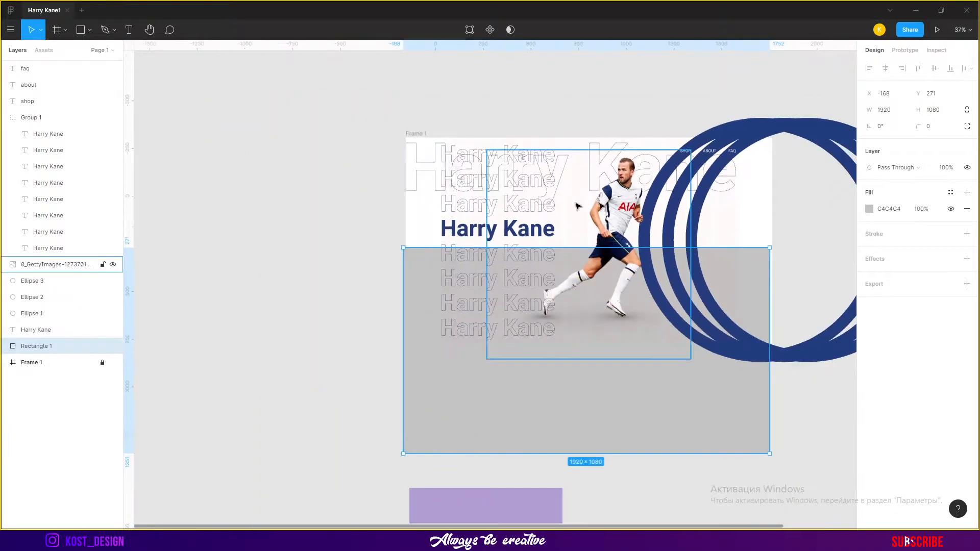
Move the new rectangle up so it covers the frame exactly
drag(670, 440, 672, 331)
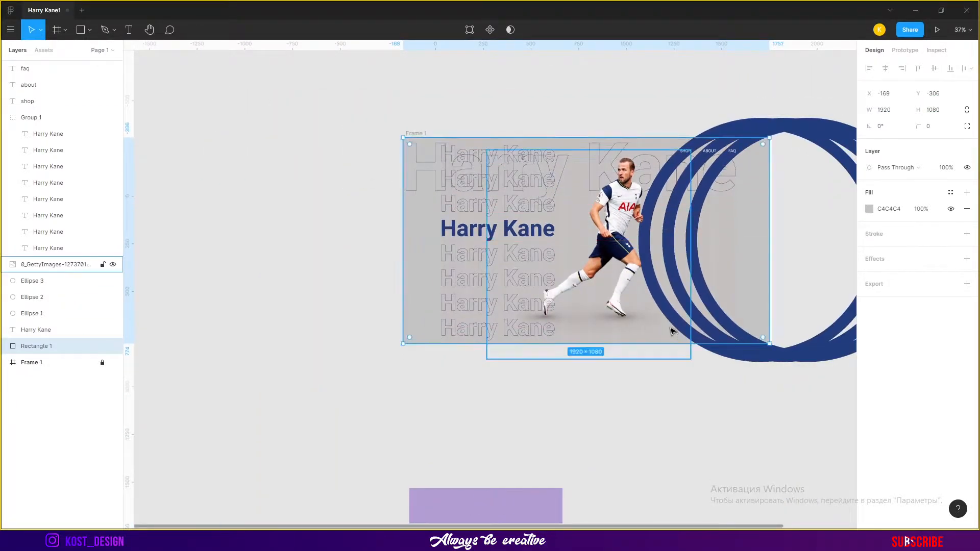
ctrl+click(48, 363)
click(885, 69)
click(667, 424)
drag(779, 242, 685, 255)
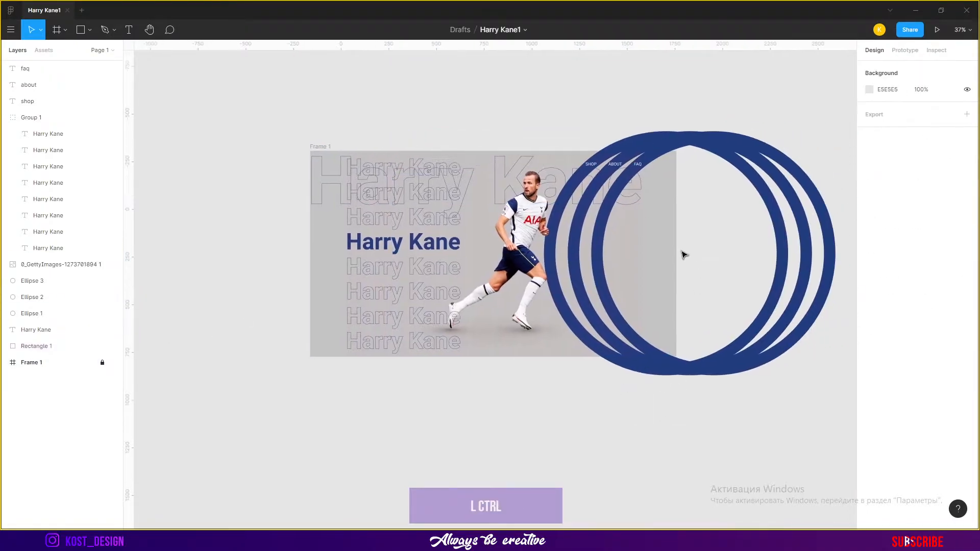
Switch the rectangle's fill to a Radial gradient with a transparent C4C4C4 stop and drag its handles across the frame
scroll(684, 255, up, 2)
click(77, 346)
click(870, 210)
click(754, 214)
click(764, 236)
drag(845, 235, 867, 236)
drag(795, 235, 702, 236)
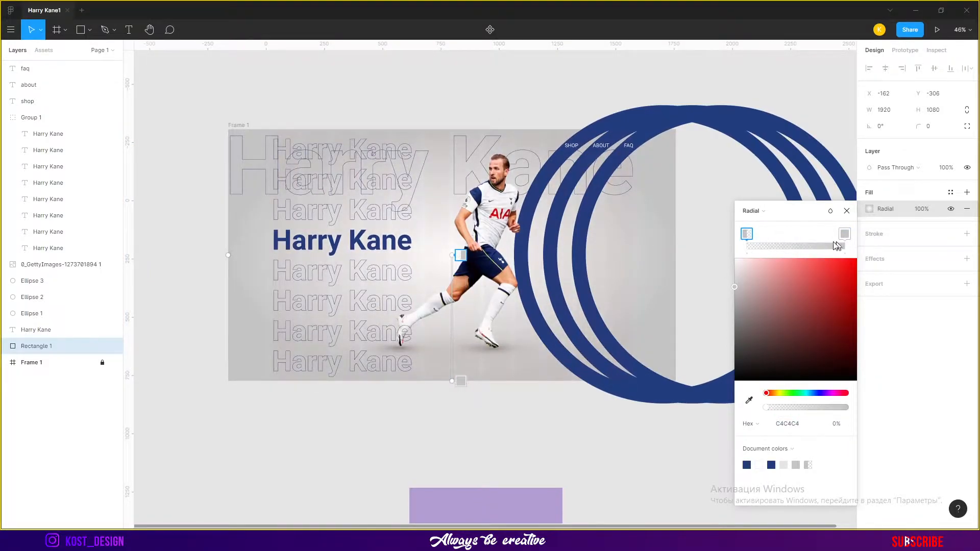
drag(452, 380, 812, 255)
drag(452, 250, 495, 231)
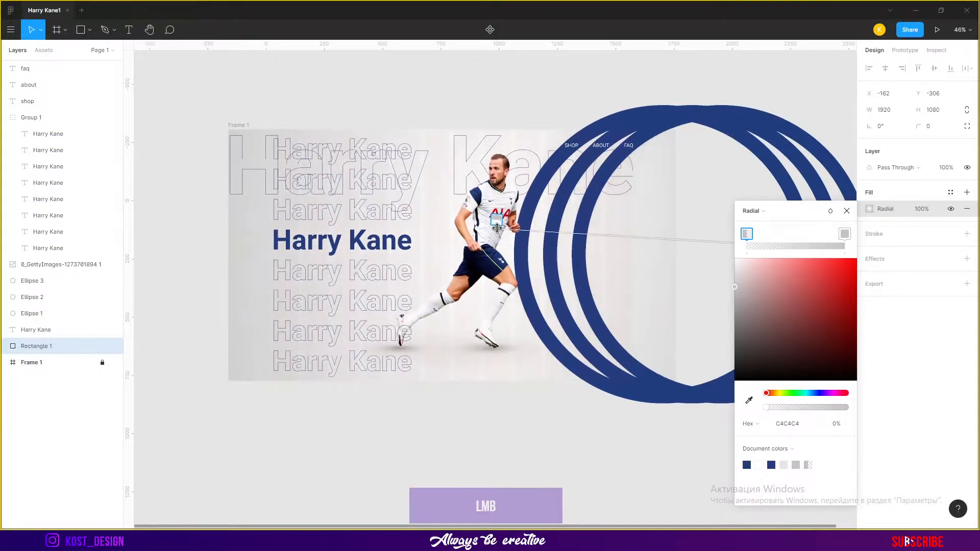
Adjust the radial gradient's stops and handles, making one stop white FFFFFF at 100%
drag(759, 288, 721, 253)
mouse_move(845, 234)
mouse_down()
mouse_move(748, 235)
mouse_move(846, 234)
mouse_up()
drag(764, 234, 732, 233)
drag(750, 276, 727, 255)
drag(846, 235, 811, 236)
drag(831, 410, 830, 410)
drag(682, 253, 515, 233)
drag(669, 241, 259, 403)
drag(747, 235, 780, 237)
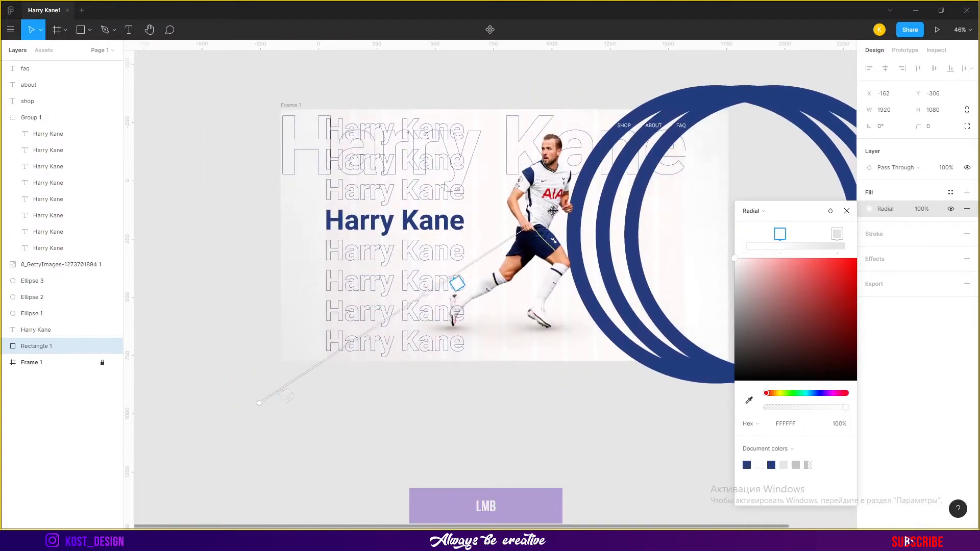
drag(287, 395, 265, 411)
drag(829, 410, 847, 408)
click(846, 210)
click(787, 189)
Add a layer blur effect to the large background Harry Kane text
scroll(580, 142, up, 2)
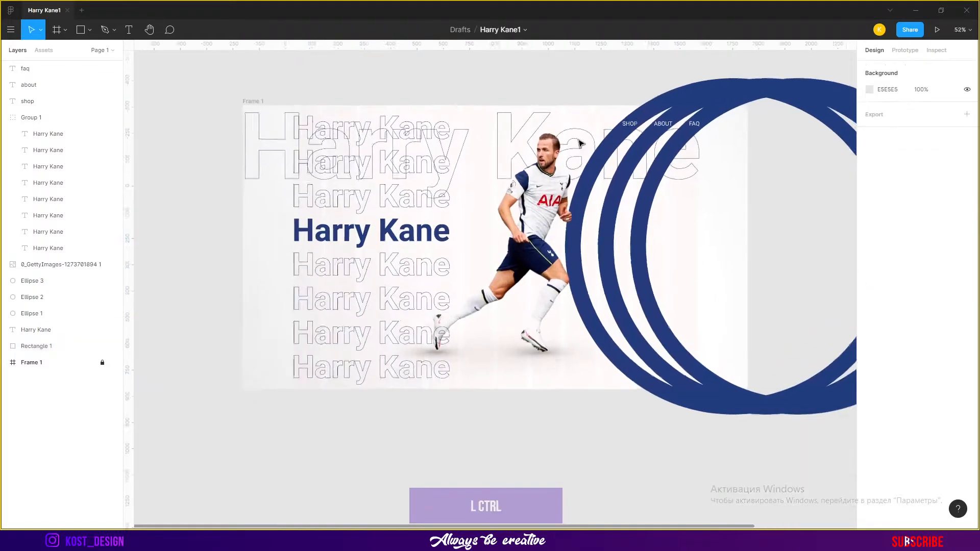
click(580, 143)
click(966, 386)
click(922, 403)
click(909, 415)
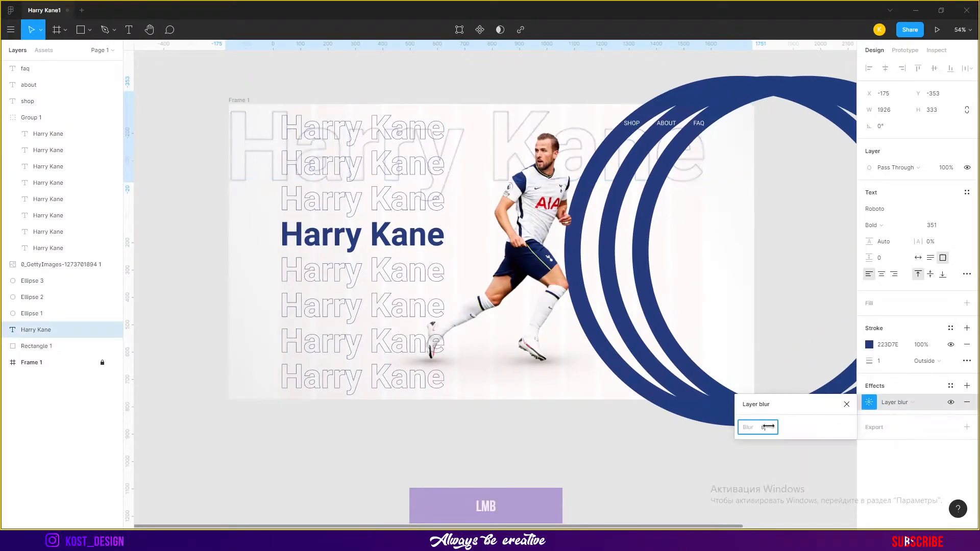
Set the large background Harry Kane text's font size to 387
click(254, 177)
click(939, 226)
text(389)
key(Return)
key(Return)
Move the large Harry Kane text layer below the gradient rectangle in the layer stack
scroll(775, 167, up, 4)
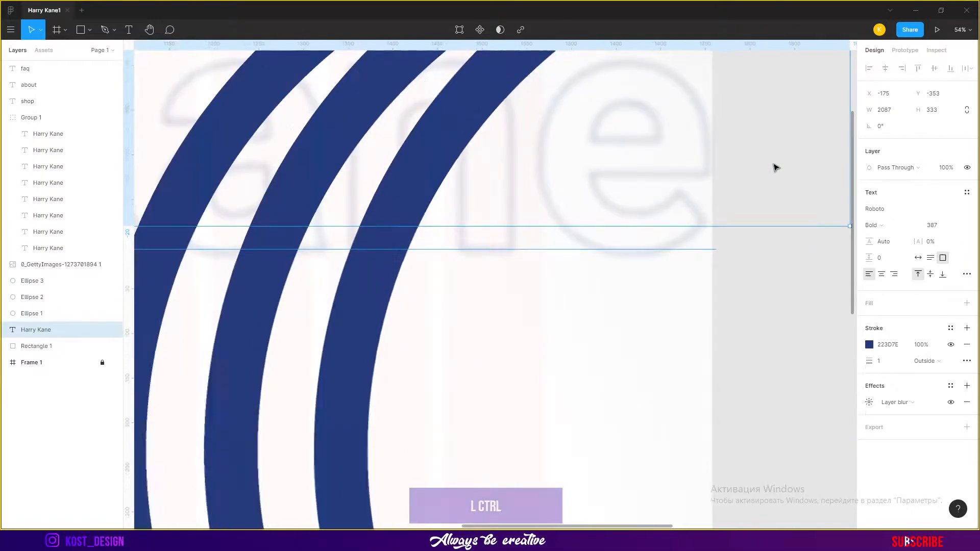
scroll(773, 165, down, 4)
scroll(738, 155, up, 4)
scroll(796, 184, down, 3)
drag(87, 334, 83, 353)
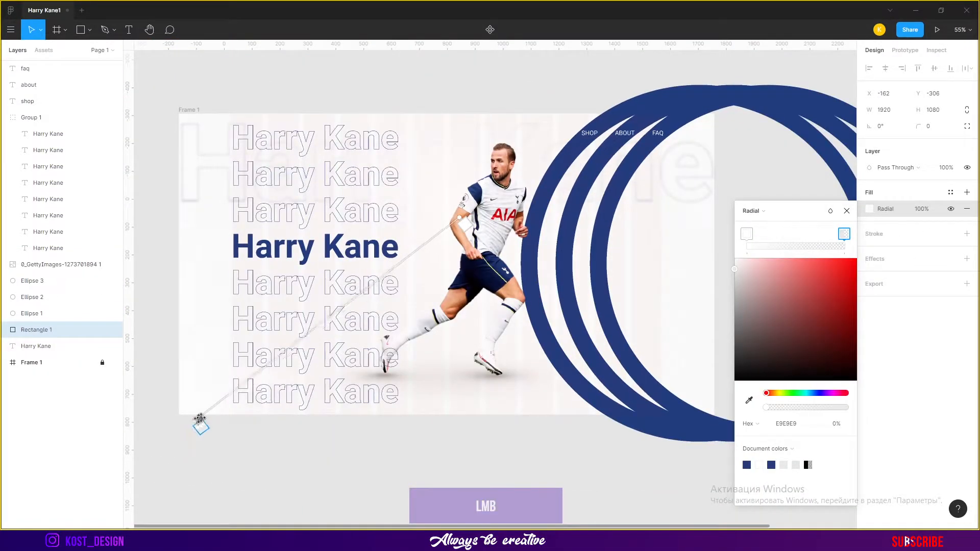
Rearrange the rectangle's radial gradient handles and stops, setting a stop to E9E9E9 at 53%
drag(200, 419, 368, 301)
click(747, 235)
drag(845, 233, 795, 232)
drag(461, 217, 459, 240)
drag(572, 330, 433, 225)
drag(339, 323, 267, 412)
drag(747, 233, 789, 236)
drag(786, 408, 842, 408)
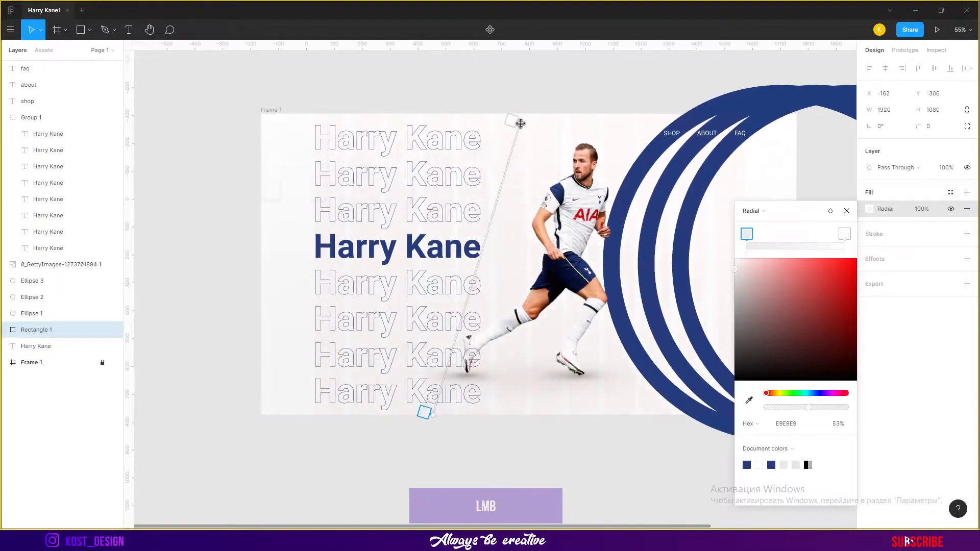
Set the rectangle's gradient fill opacity to 80%
key(Escape)
click(922, 208)
text(80)
key(Return)
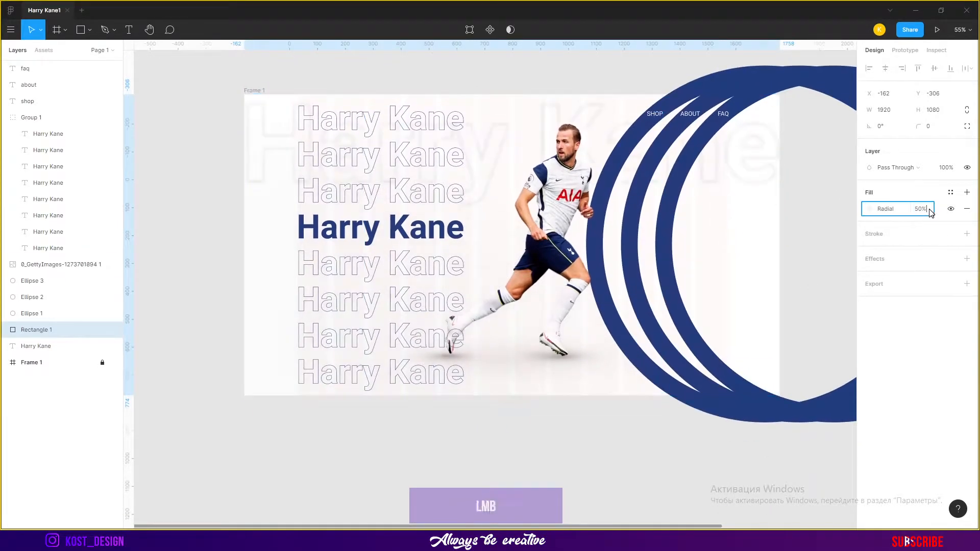
Try an Angular gradient on the rectangle, then switch the fill back to Radial
click(869, 209)
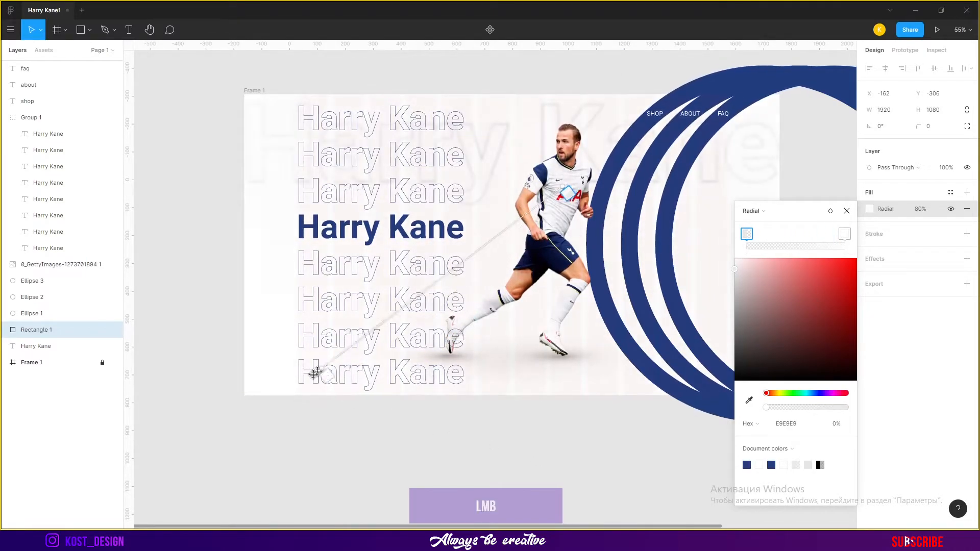
drag(446, 277, 394, 307)
drag(747, 235, 791, 235)
drag(845, 235, 712, 235)
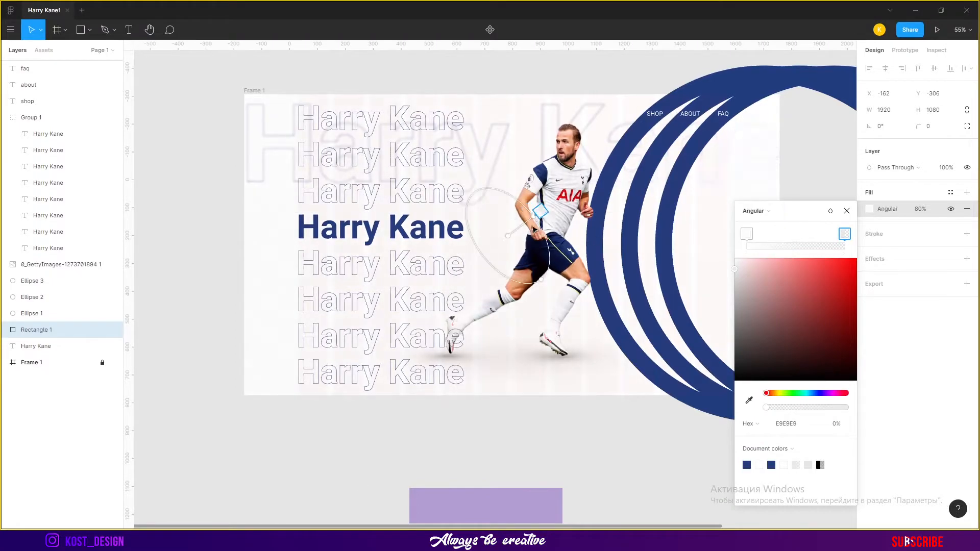
click(753, 211)
click(753, 198)
drag(615, 158, 560, 198)
click(754, 210)
click(758, 224)
Reposition the radial gradient's handles and stops so it fades to transparent white FFFFFF at 0%
drag(447, 174, 301, 137)
drag(844, 246, 747, 240)
scroll(576, 407, down, 1)
scroll(576, 407, up, 5)
scroll(378, 221, down, 1)
drag(373, 207, 283, 236)
drag(748, 236, 862, 237)
drag(766, 408, 860, 410)
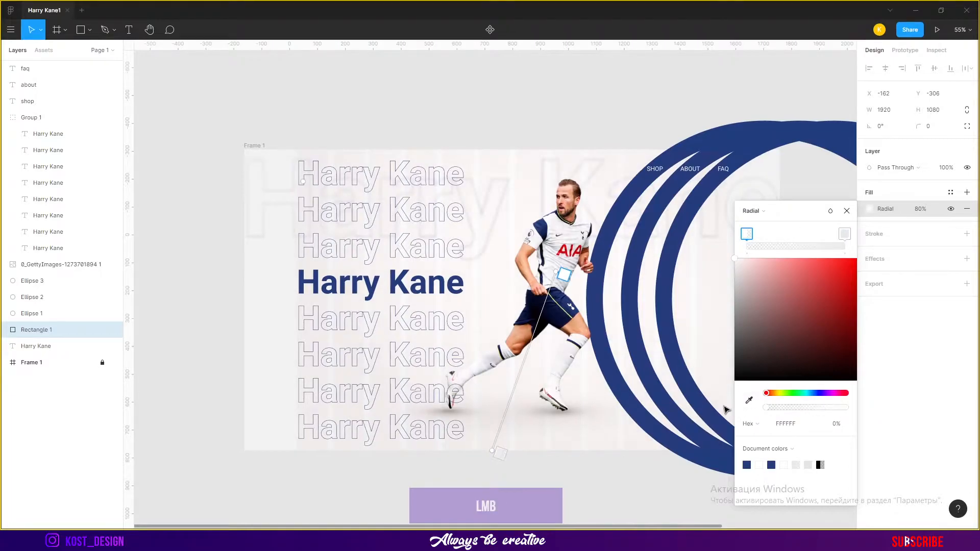
key(Escape)
key(Escape)
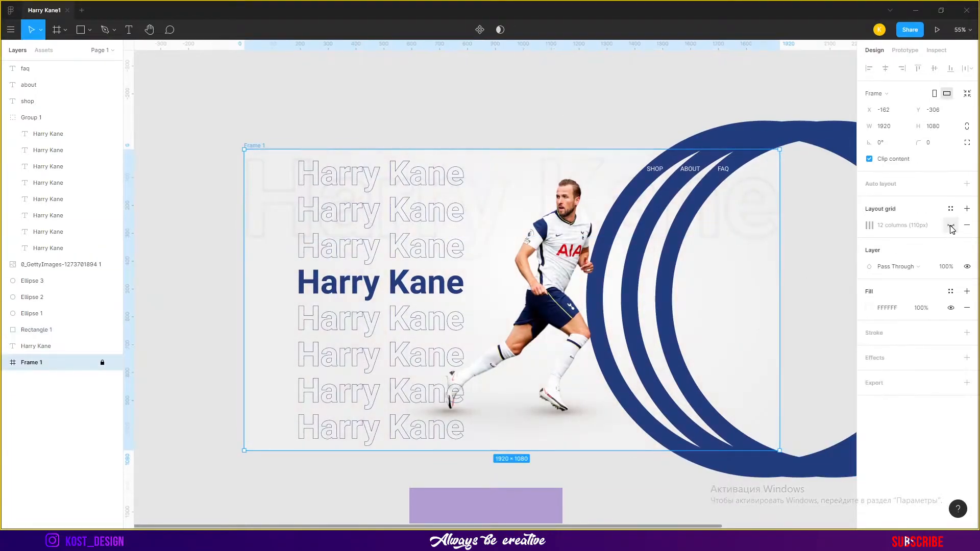
Group the large background Harry Kane text and undo an alignment attempt
click(746, 203)
drag(746, 203, 760, 401)
shift+click(57, 379)
key(ctrl+g)
ctrl+click(59, 365)
click(934, 68)
key(ctrl+z)
Align the gradient rectangle and the background-text group to their vertical centres
click(631, 77)
click(62, 346)
shift+click(63, 330)
click(935, 68)
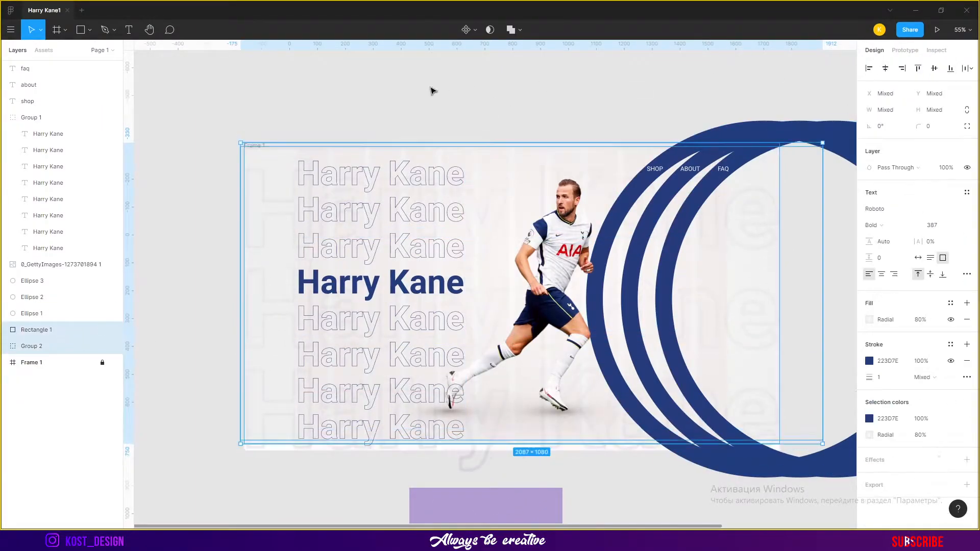
click(442, 90)
click(62, 363)
click(475, 171)
scroll(418, 168, up, 4)
scroll(501, 245, down, 3)
click(502, 88)
drag(501, 102, 502, 77)
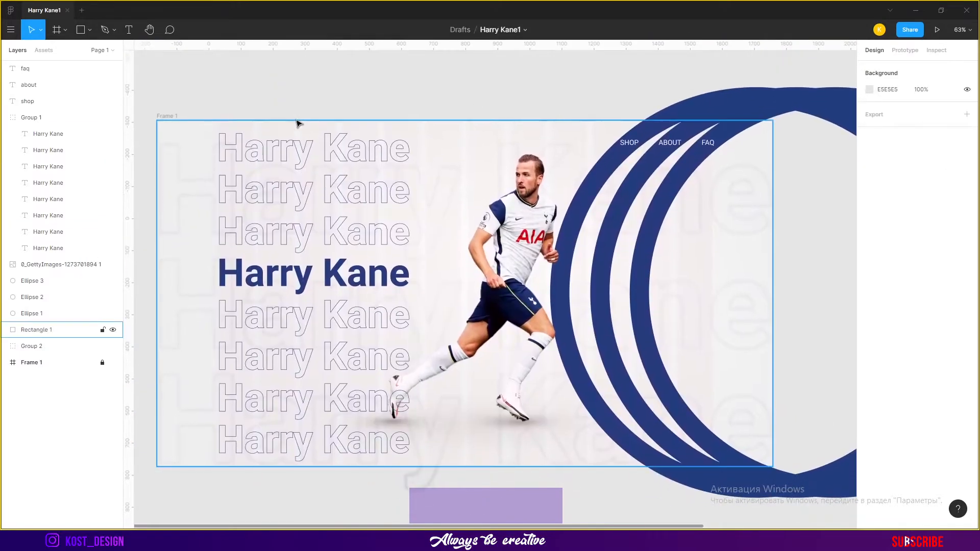
Align the background-text group and gradient rectangle vertically centred on the frame
click(61, 347)
ctrl+click(75, 361)
click(935, 69)
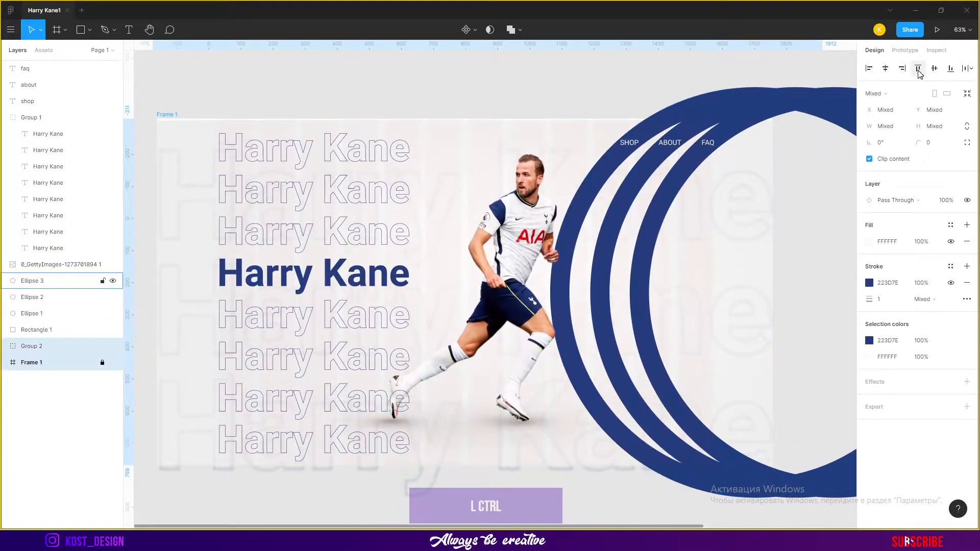
shift+click(55, 332)
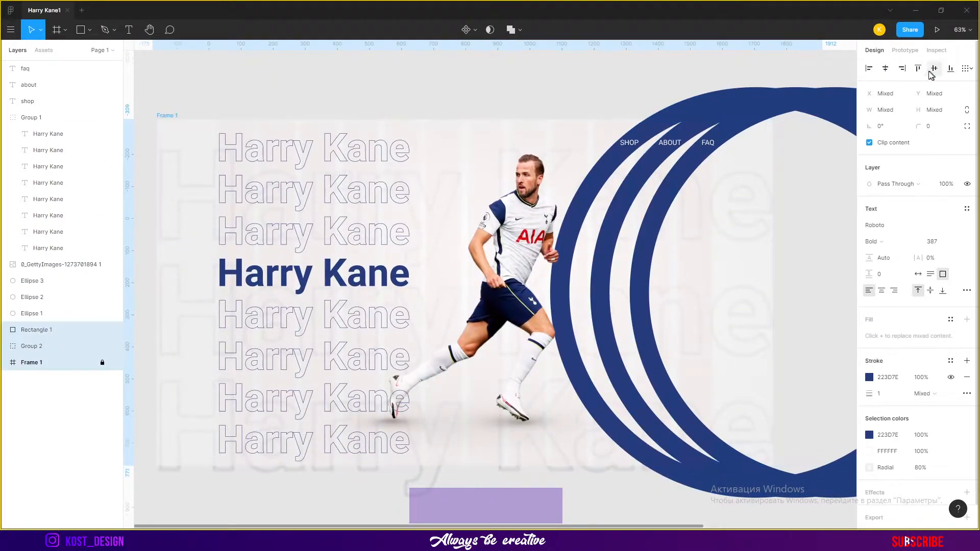
click(539, 77)
Draw a rectangle about 486 × 399 over the blue rings beside the player
click(59, 363)
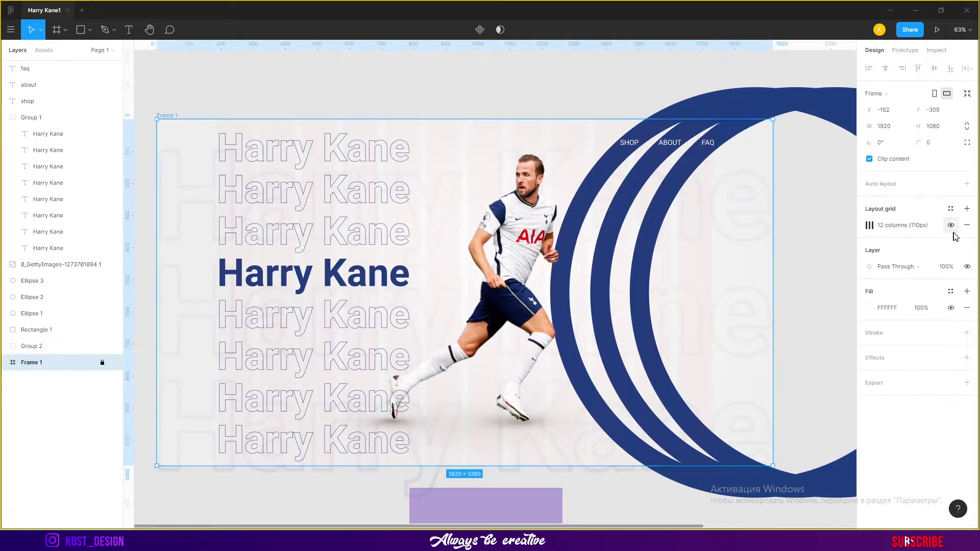
click(755, 197)
drag(791, 227, 703, 183)
scroll(716, 113, up, 2)
scroll(725, 118, down, 3)
mouse_move(507, 210)
mouse_down()
mouse_move(623, 302)
mouse_move(619, 289)
mouse_move(613, 312)
mouse_move(630, 303)
mouse_move(628, 319)
mouse_move(627, 310)
mouse_up()
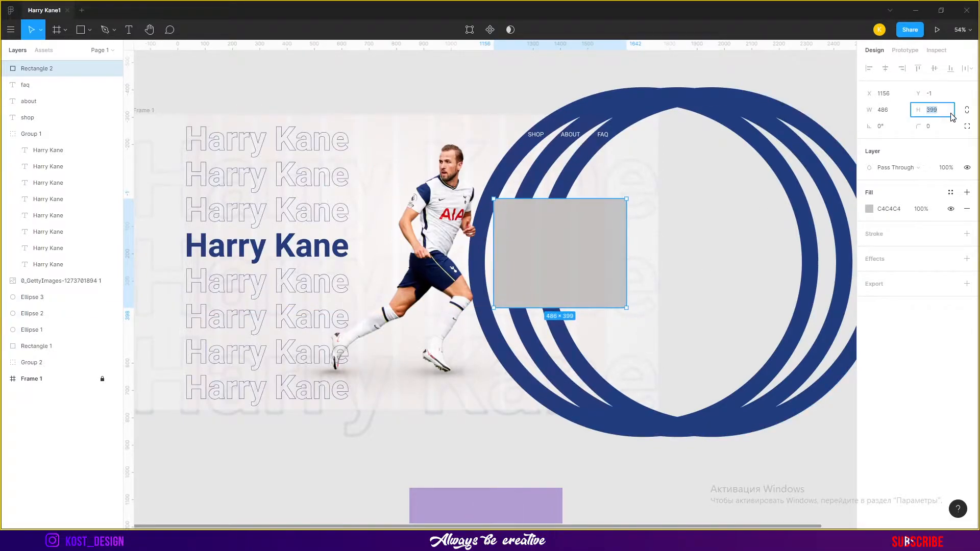
Set the new rectangle's width to 500
click(890, 113)
text(500)
key(Return)
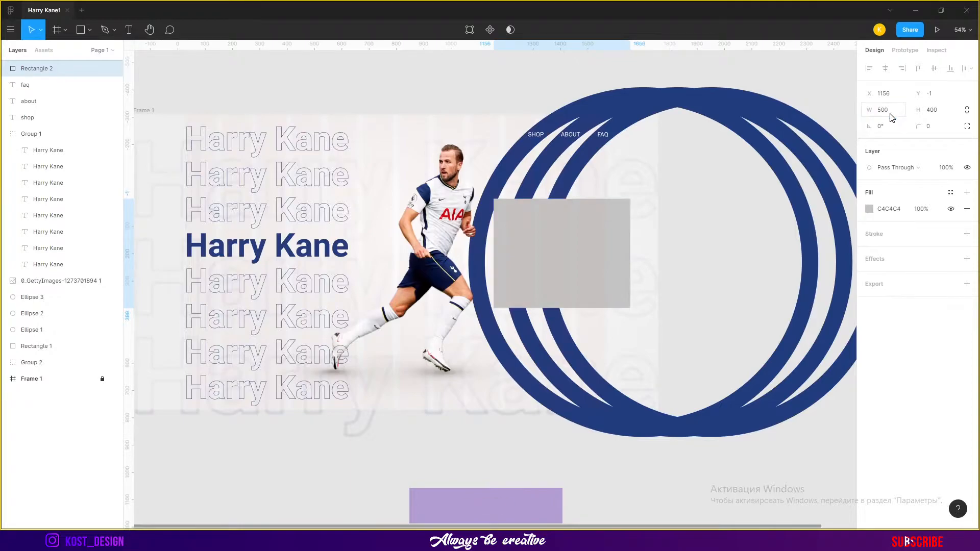
Round the rectangle's corners to 40 and move it over the rings at about X 1076, Y -20
drag(920, 126, 942, 127)
drag(337, 133, 354, 133)
click(544, 92)
scroll(622, 242, up, 4)
drag(600, 245, 719, 225)
key(space)
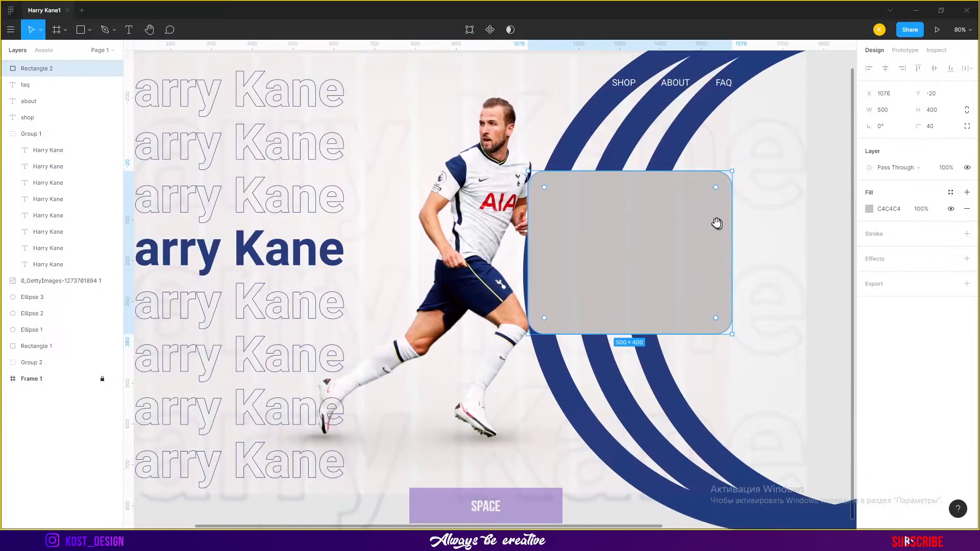
Move the player photo slightly left and enlarge it to about 1132 × 1114
click(485, 179)
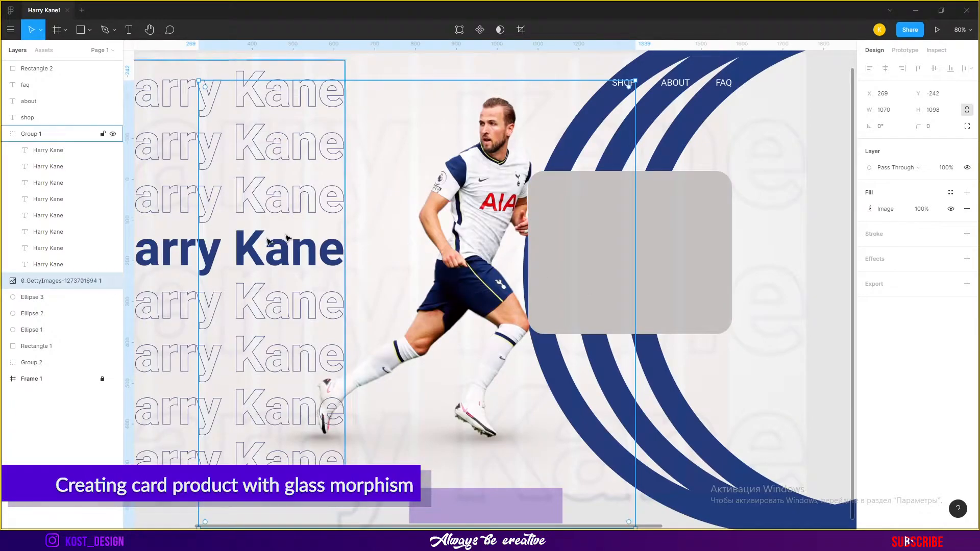
drag(487, 223, 457, 223)
mouse_move(606, 80)
mouse_down()
mouse_move(632, 75)
mouse_move(619, 77)
mouse_up()
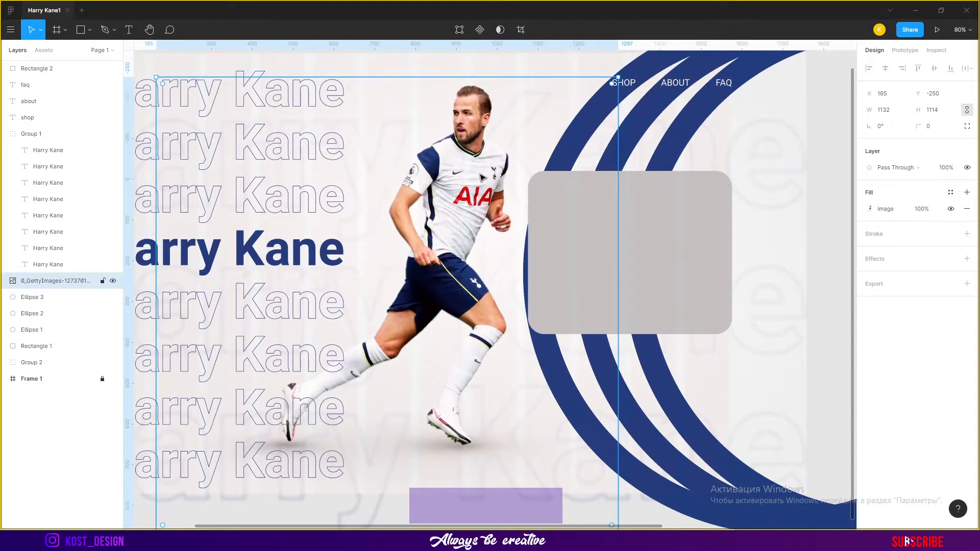
Widen the card rectangle to 550 and shift it left toward the player
click(691, 230)
text(550)
key(Return)
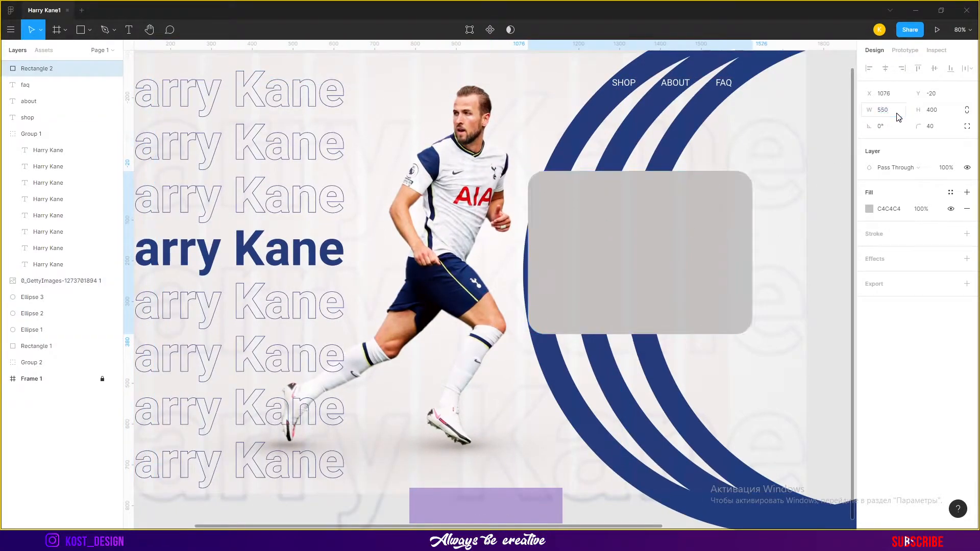
drag(742, 286, 704, 272)
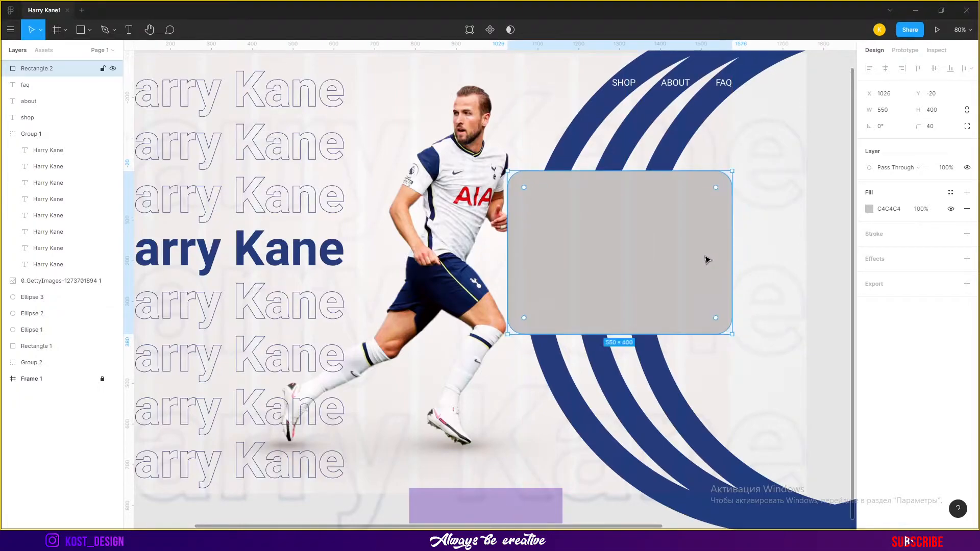
Fill the card rectangle with the rings' blue 223D7E using the eyedropper
click(870, 209)
click(749, 365)
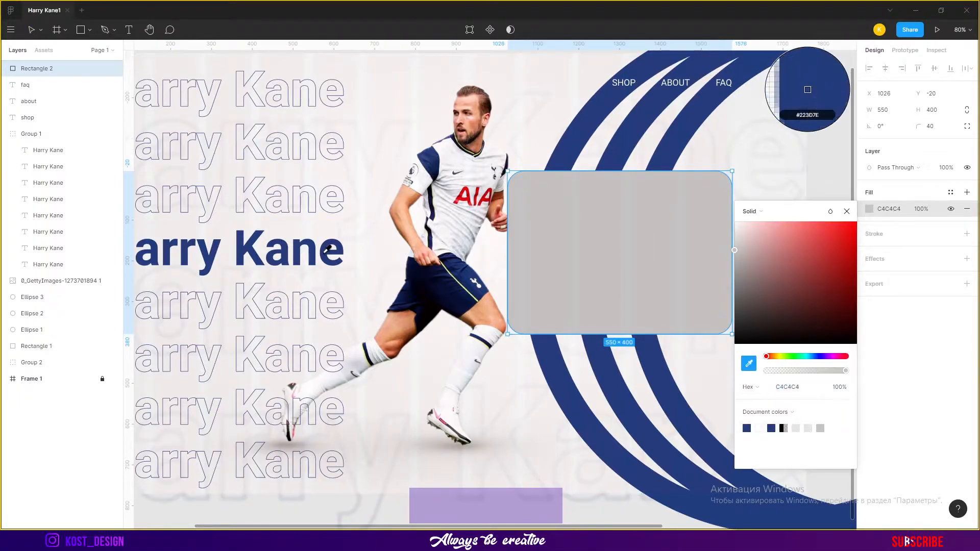
click(799, 84)
key(Escape)
click(871, 211)
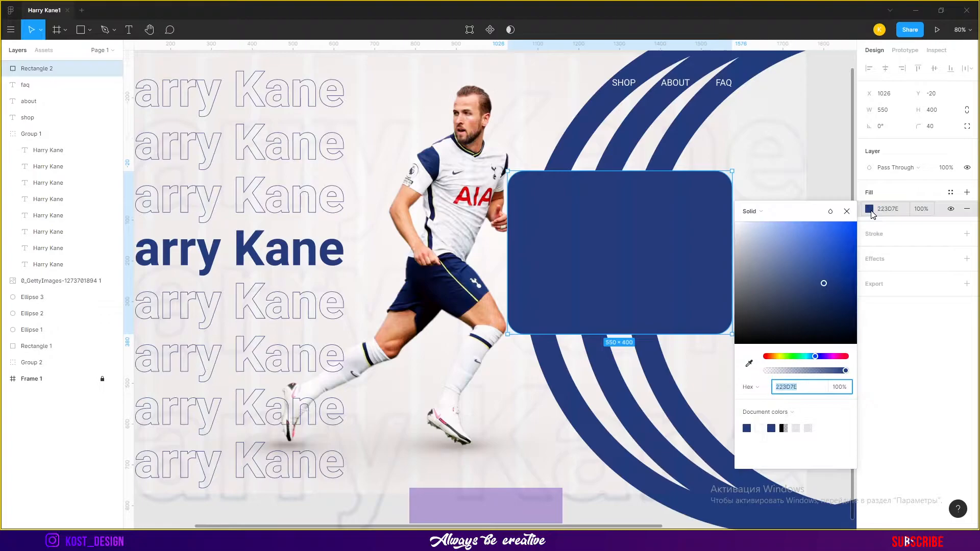
Add a Background blur effect to the card and set its fill opacity to 10%
click(967, 260)
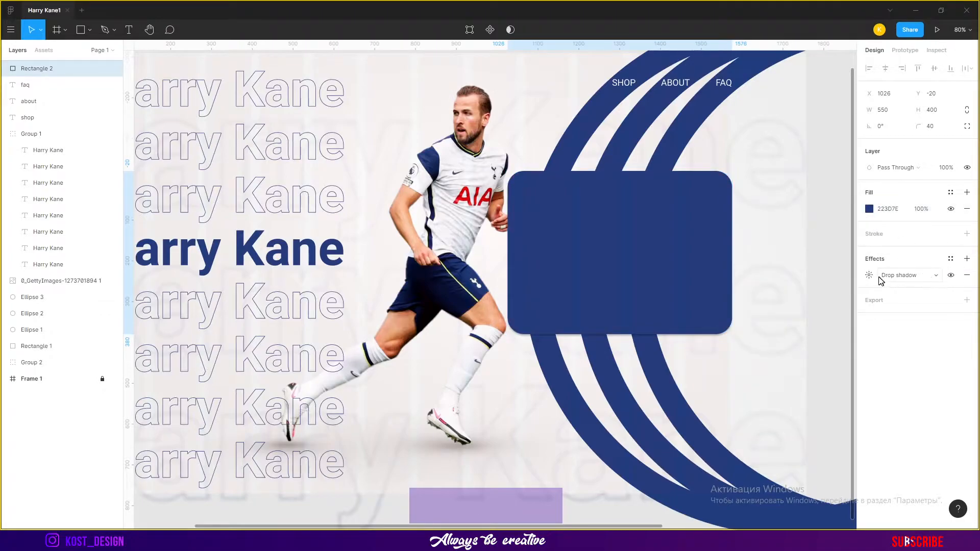
click(898, 276)
click(911, 300)
text(10)
key(Return)
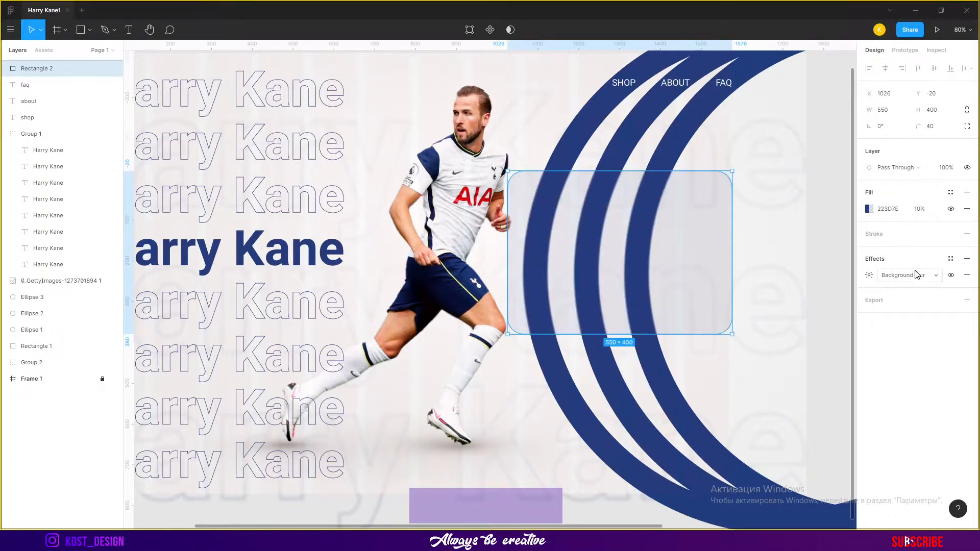
Set the card's background blur amount to 13
click(867, 276)
drag(747, 299, 816, 299)
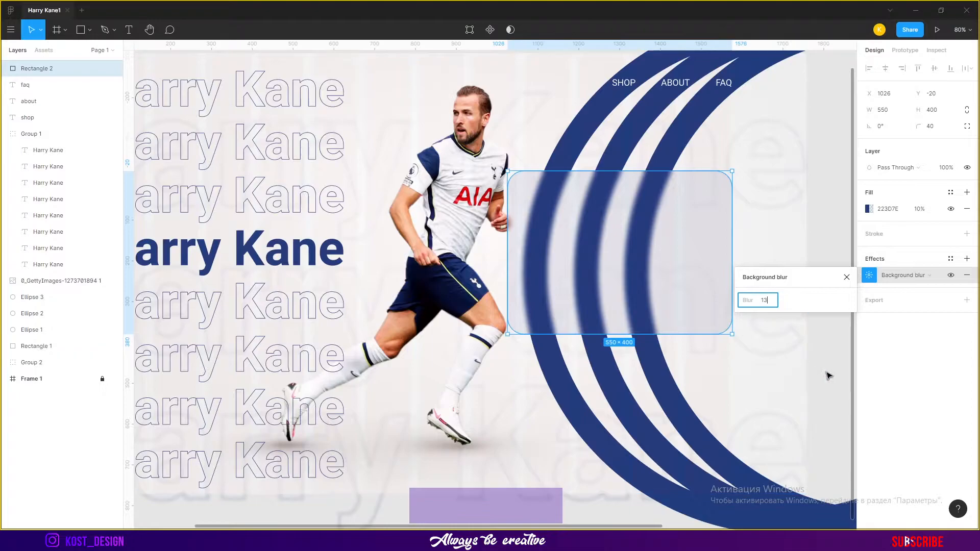
drag(799, 363, 722, 361)
key(ctrl+z)
Lock the gradient rectangle and background-text group layers
click(61, 352)
click(103, 363)
click(102, 348)
Zoom in to inspect the frosted glass card's blur over the rings
drag(783, 212, 761, 215)
click(804, 215)
scroll(768, 221, up, 4)
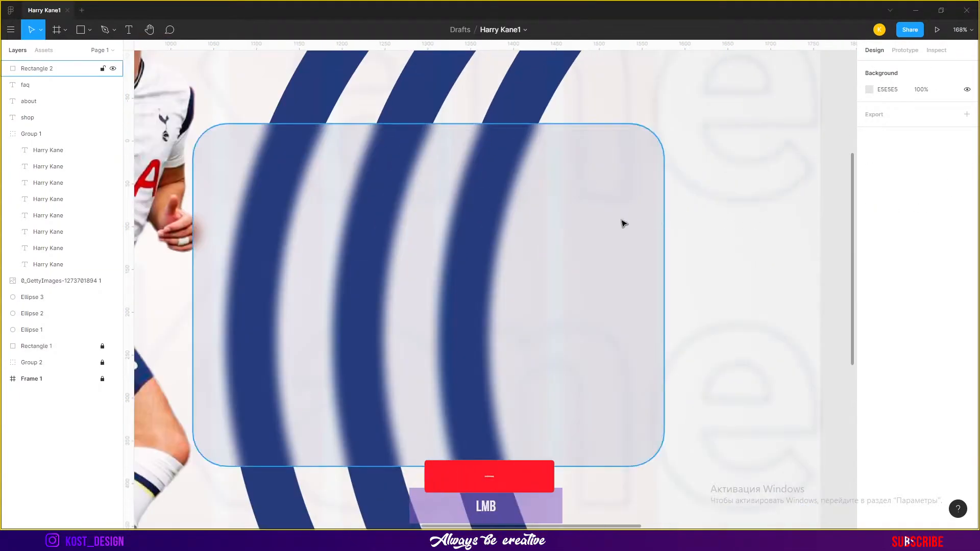
click(691, 221)
scroll(704, 227, down, 4)
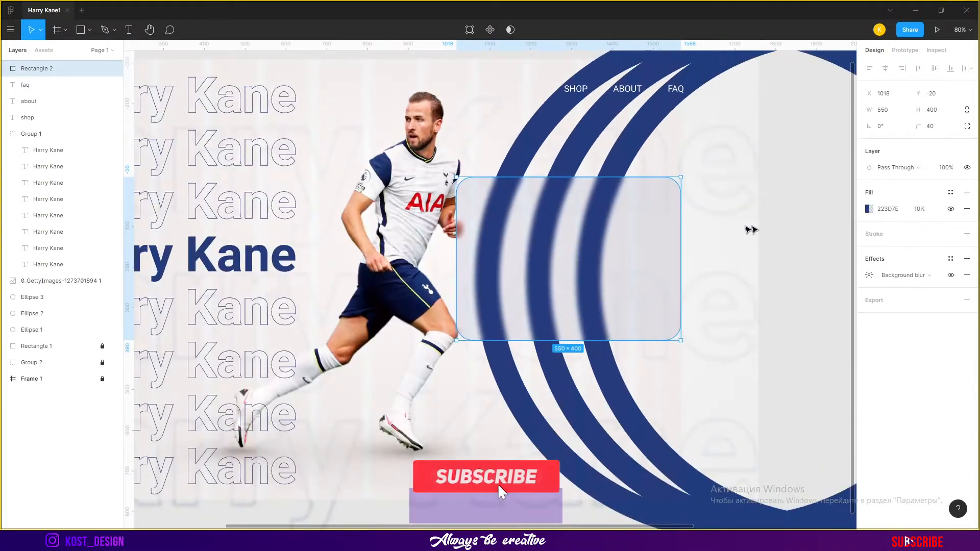
click(721, 229)
scroll(689, 76, up, 7)
Nudge the SHOP, ABOUT and FAQ labels together with the three rings slightly to the left
click(668, 127)
shift+click(499, 137)
shift+click(301, 130)
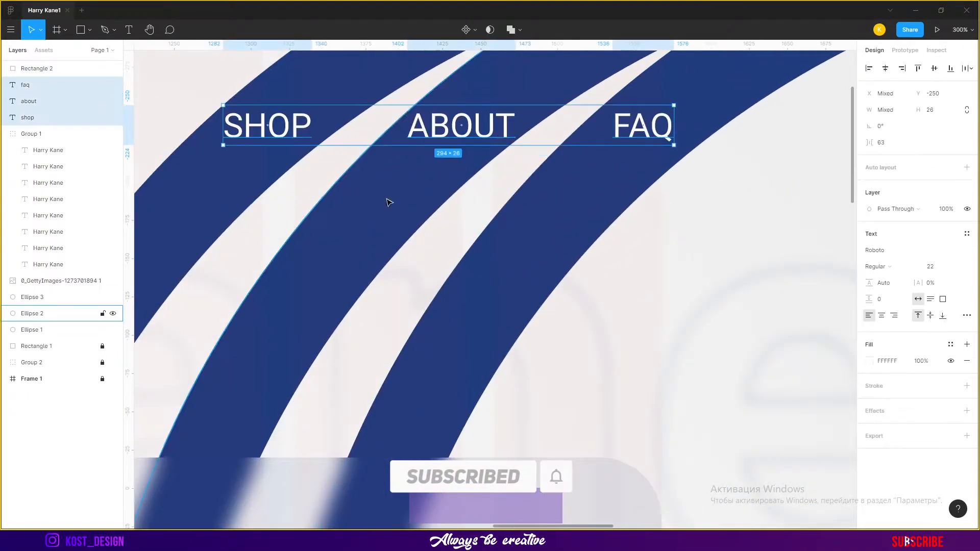
shift+click(391, 200)
shift+click(462, 225)
click(326, 91)
click(299, 127)
shift+click(462, 130)
shift+click(640, 134)
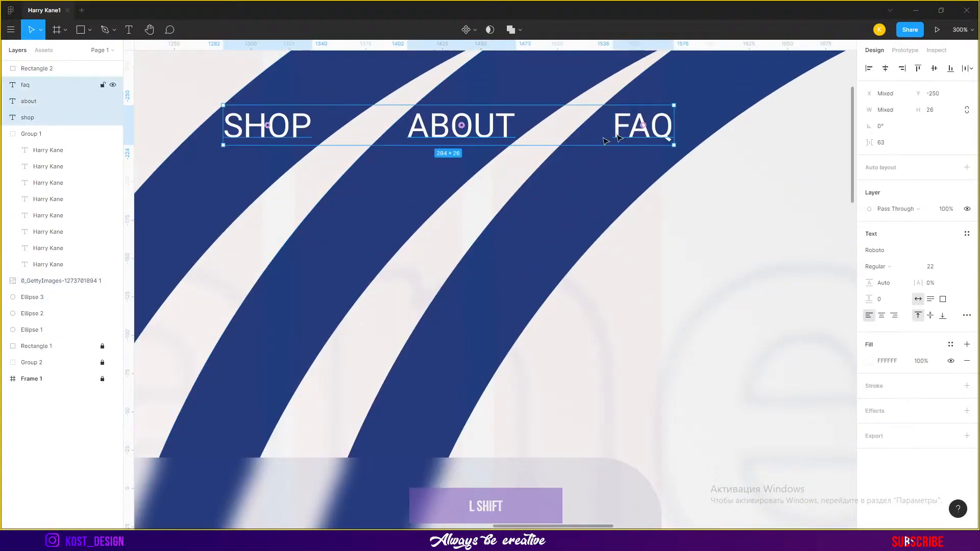
ctrl+click(68, 299)
ctrl+click(67, 314)
ctrl+click(68, 330)
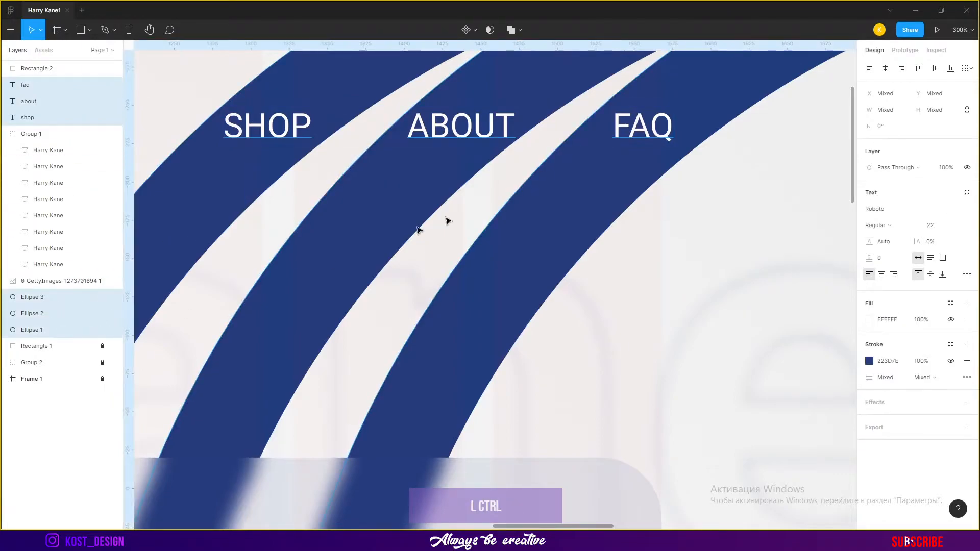
key(Left)
key(Left)
key(Left)
key(Left)
key(Left)
key(Left)
key(Left)
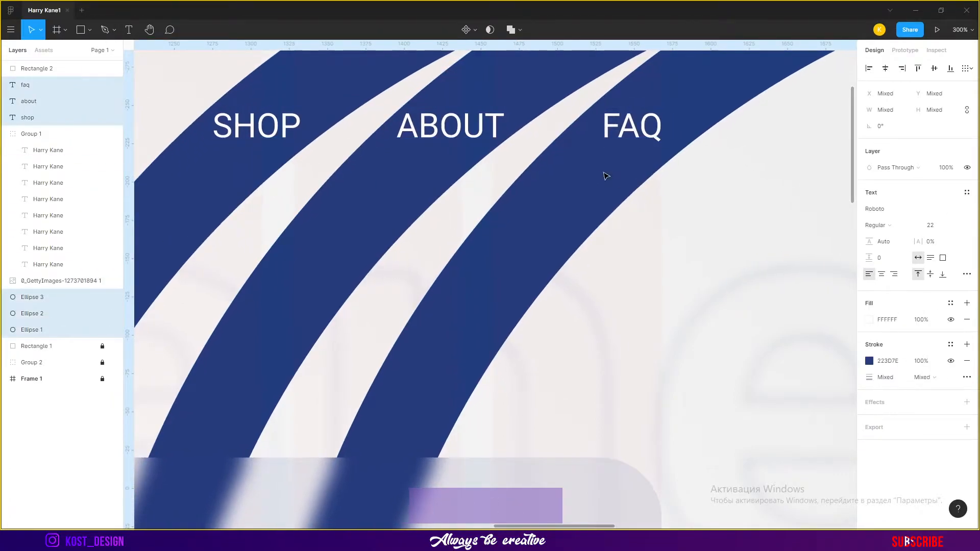
Add a bold T-SHIRT text label on the glass card
scroll(607, 176, down, 3)
click(529, 83)
drag(646, 205, 684, 118)
drag(759, 255, 759, 213)
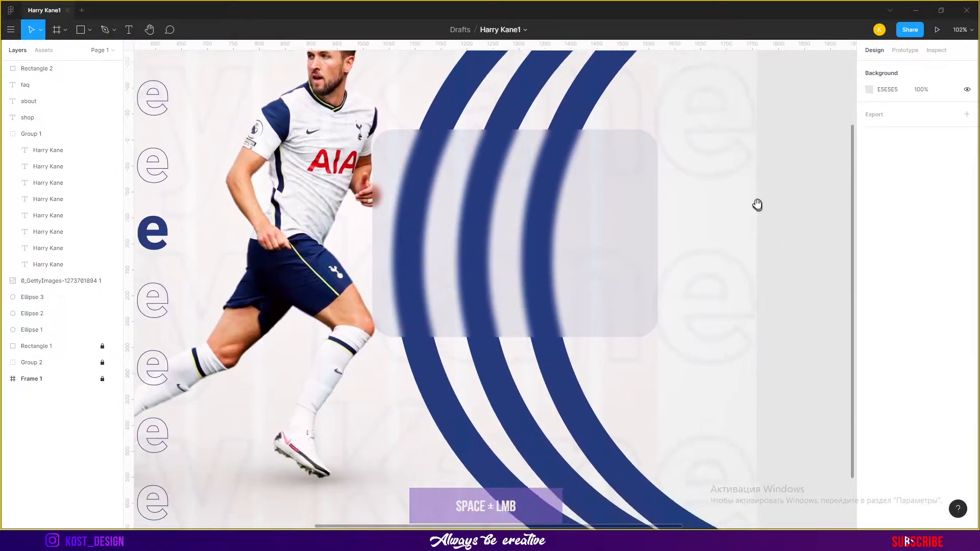
drag(603, 215, 673, 242)
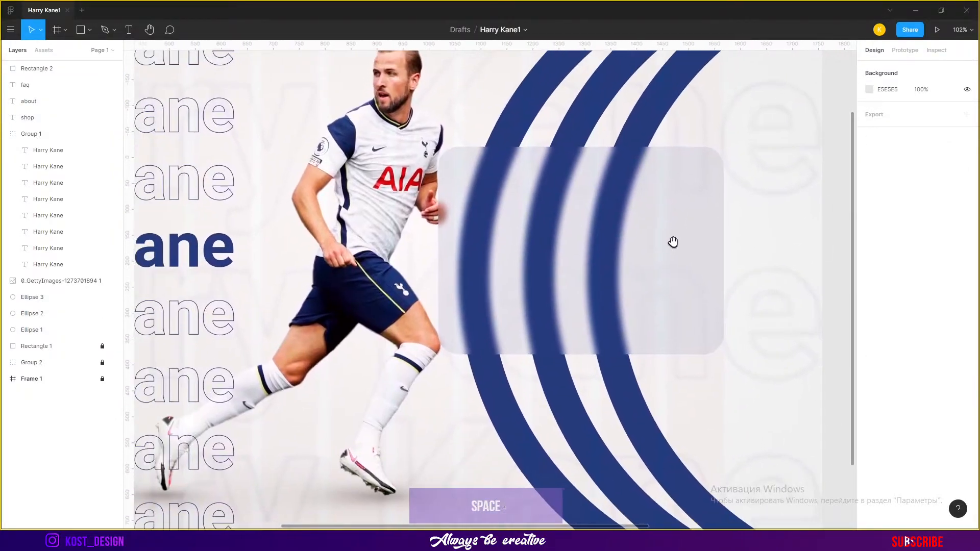
click(549, 191)
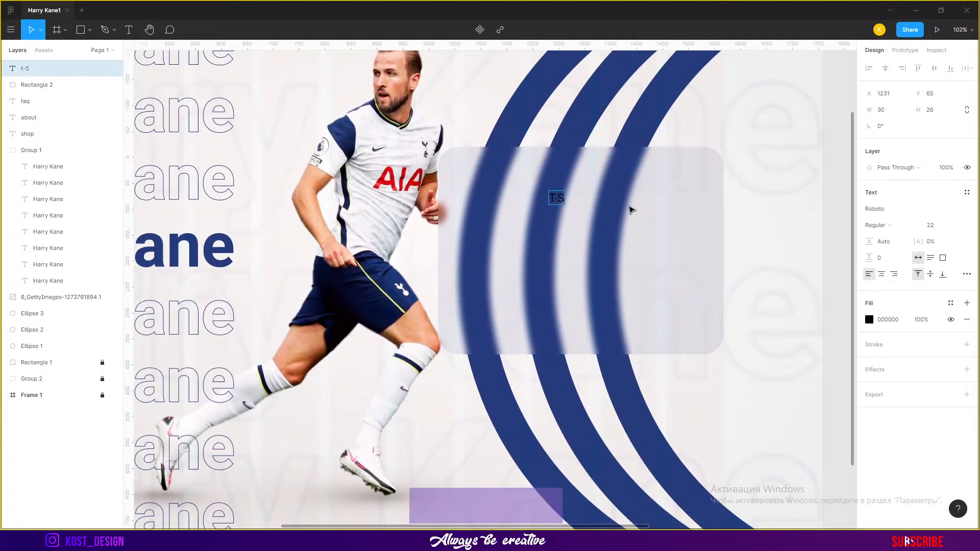
click(903, 233)
click(894, 244)
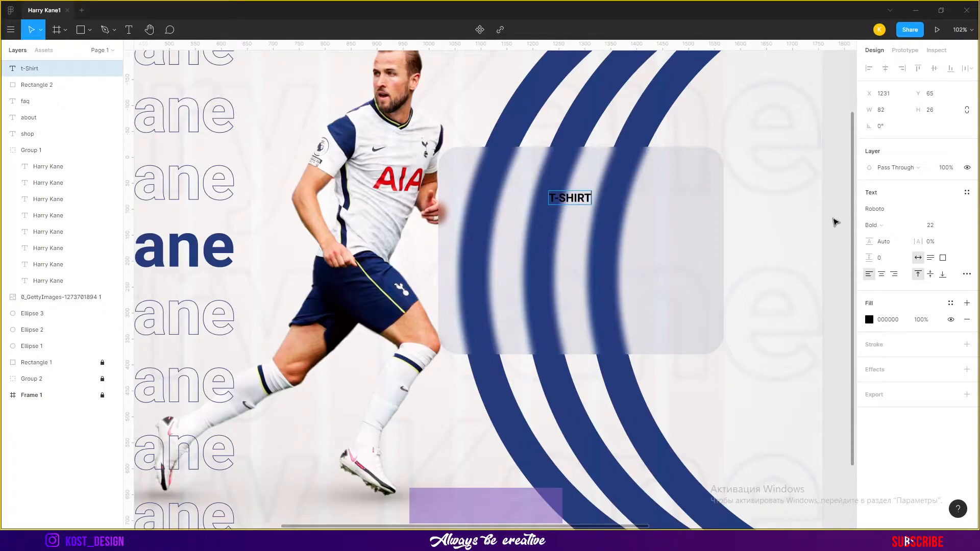
Change the label's letter case in the type details so it reads T-Shirt
click(968, 275)
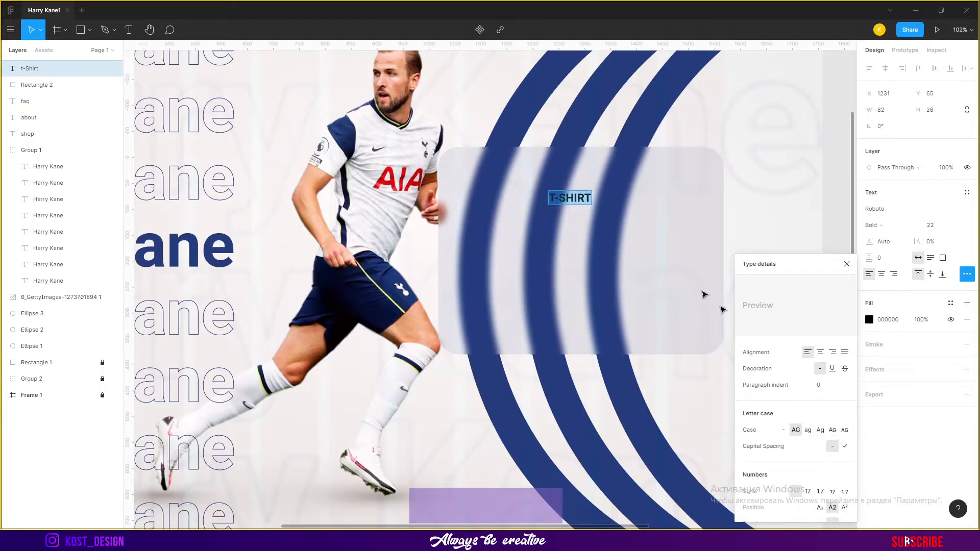
click(597, 223)
click(847, 264)
click(967, 274)
click(783, 430)
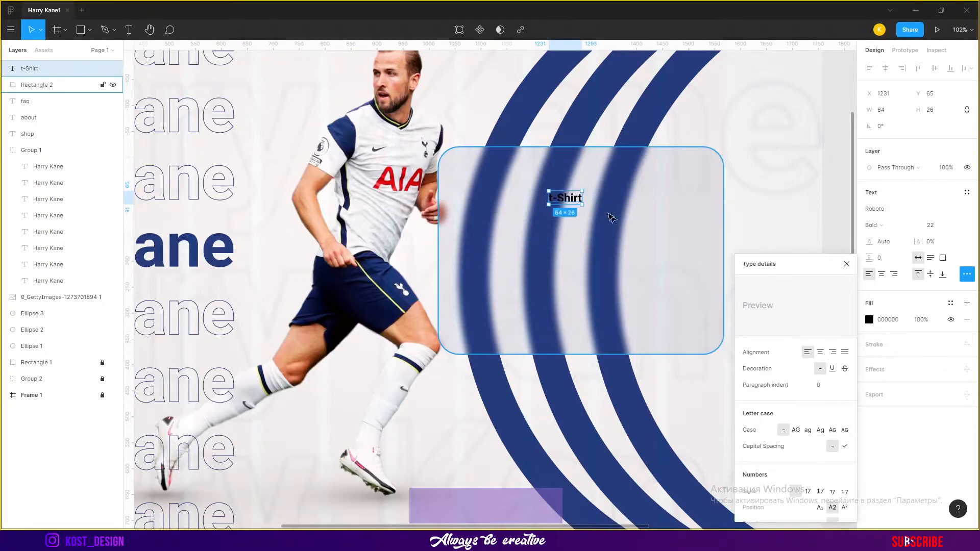
double_click(575, 197)
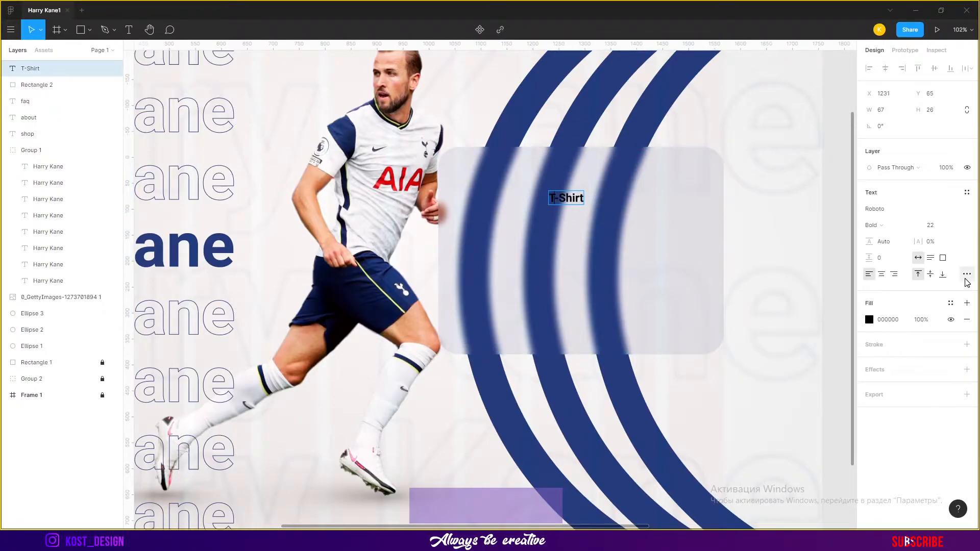
Color the T-Shirt label with the dark blue document color and move it to the card's upper-left area
click(869, 321)
click(751, 417)
click(232, 248)
click(604, 241)
click(751, 417)
click(231, 244)
click(760, 182)
drag(557, 197, 472, 196)
click(648, 209)
Change the card's fill color to 004BFF and add a second effect to the card
click(869, 209)
drag(826, 281, 877, 220)
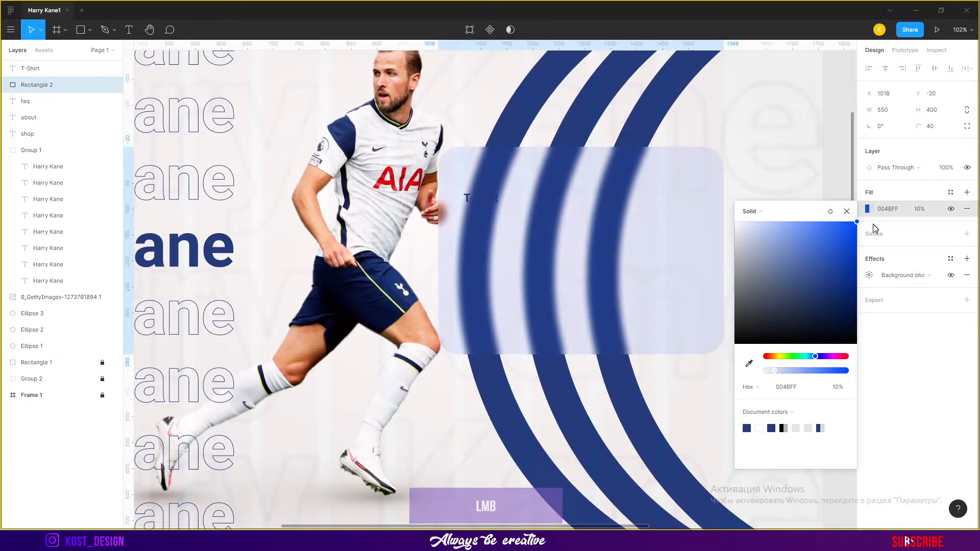
click(869, 277)
click(967, 259)
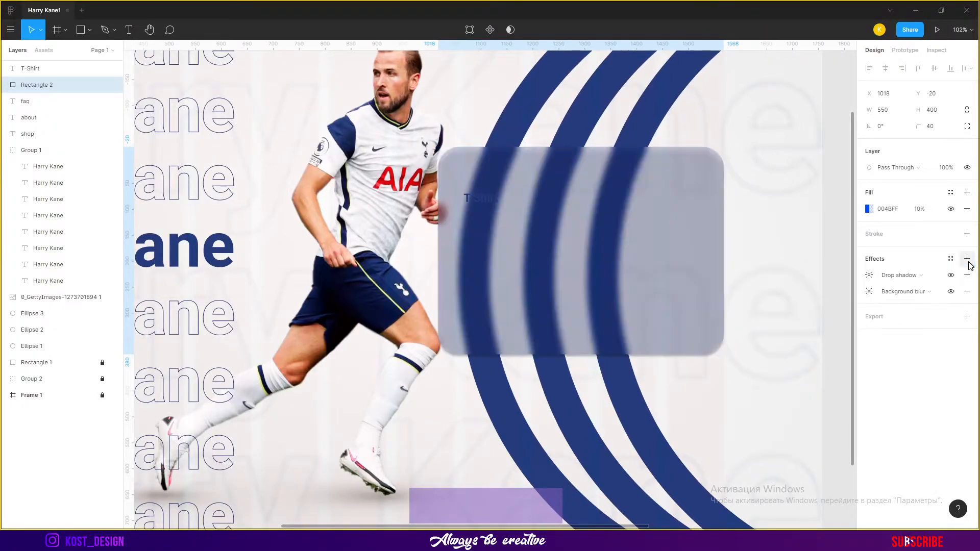
Turn the second effect into a white drop shadow with X 2, Y -2 at 60% opacity
click(908, 292)
click(902, 252)
click(870, 292)
click(746, 350)
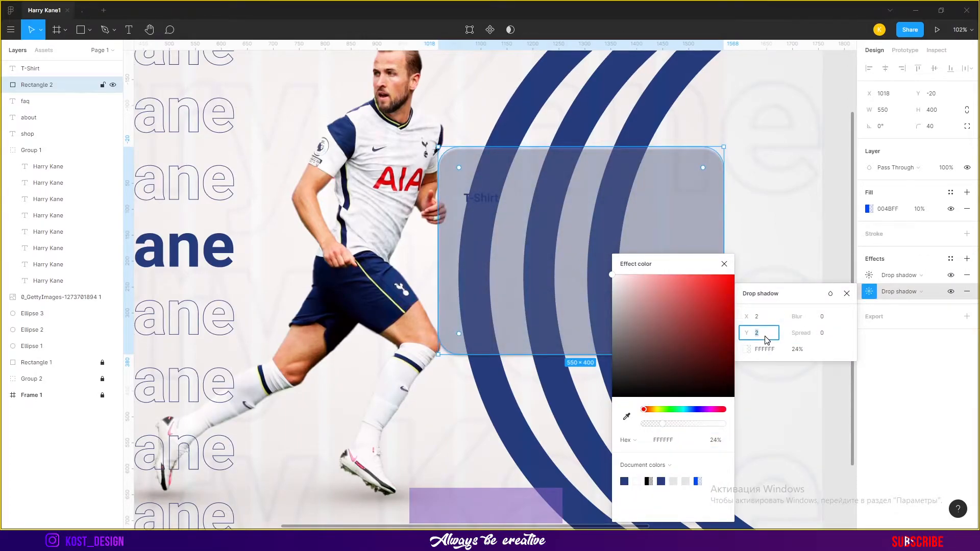
click(795, 350)
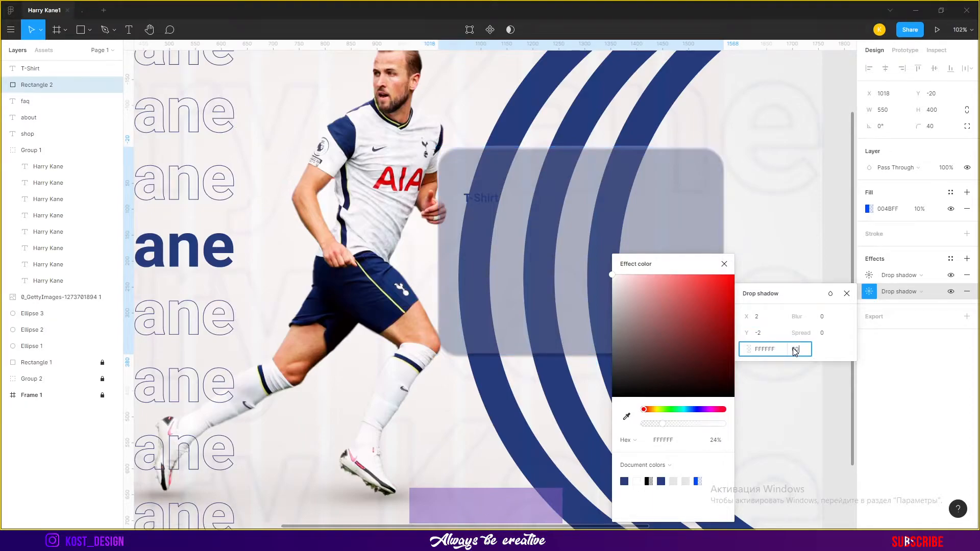
key(Return)
click(749, 349)
click(747, 350)
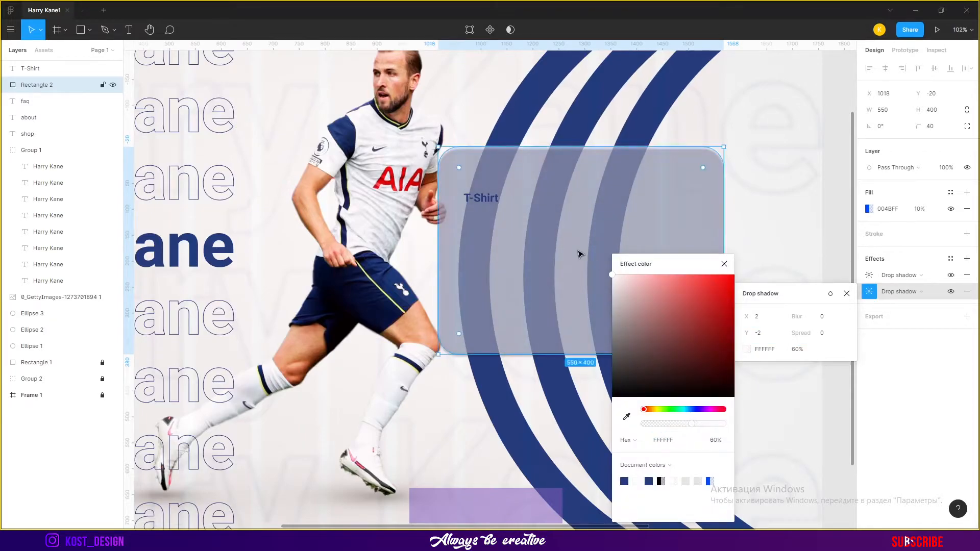
Switch the first drop shadow to a Background blur and set its blur to 7
click(870, 276)
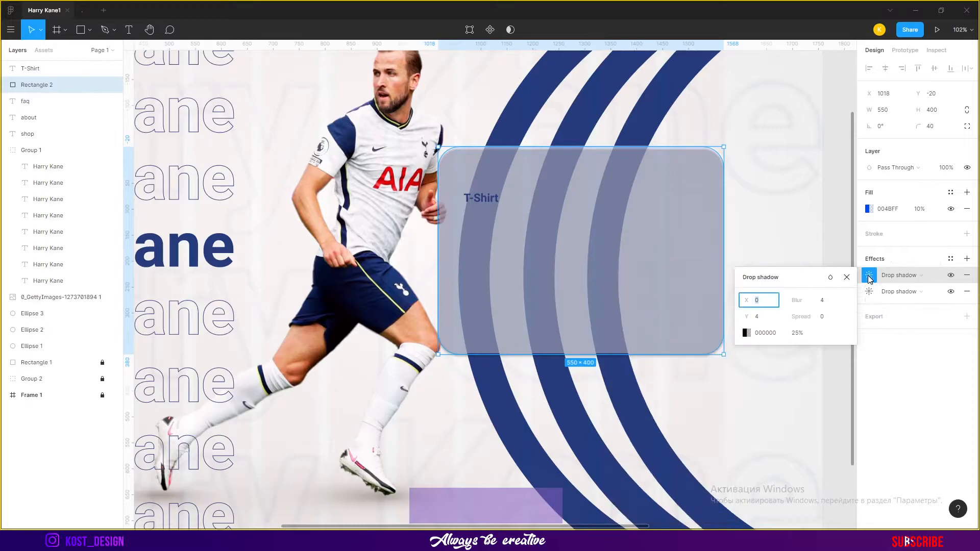
click(901, 275)
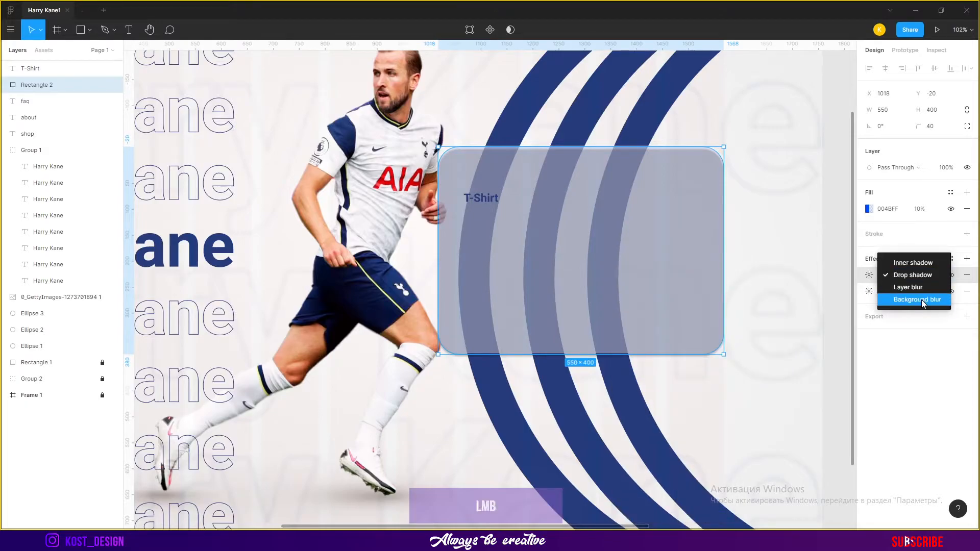
click(922, 299)
click(870, 276)
drag(748, 301, 760, 301)
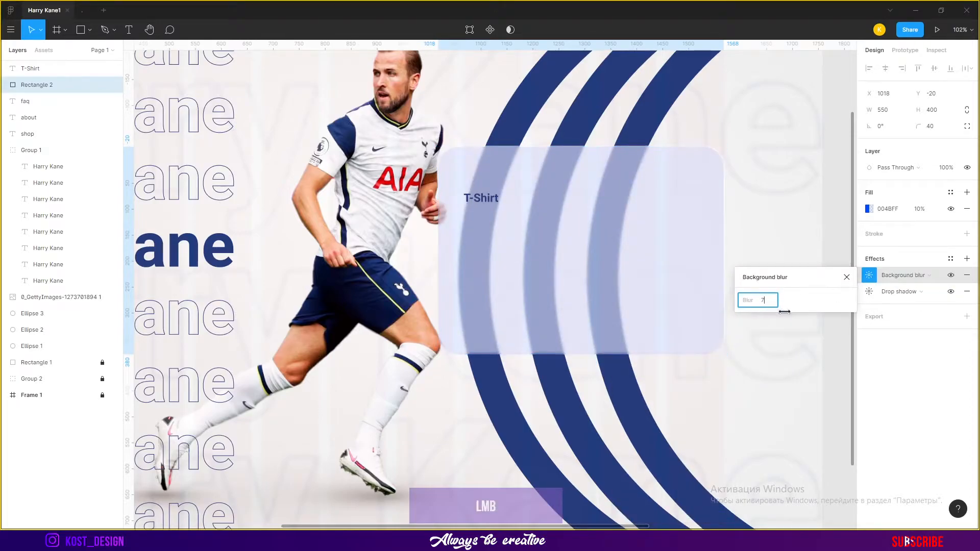
Set the card's fill back to the dark blue 223D7E at 10% opacity
click(869, 209)
click(828, 247)
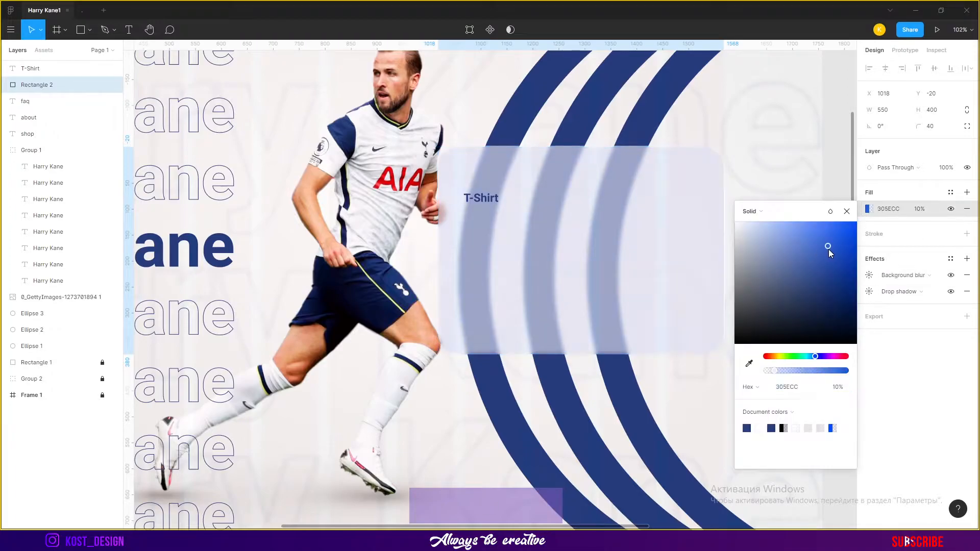
drag(840, 257, 824, 280)
click(747, 429)
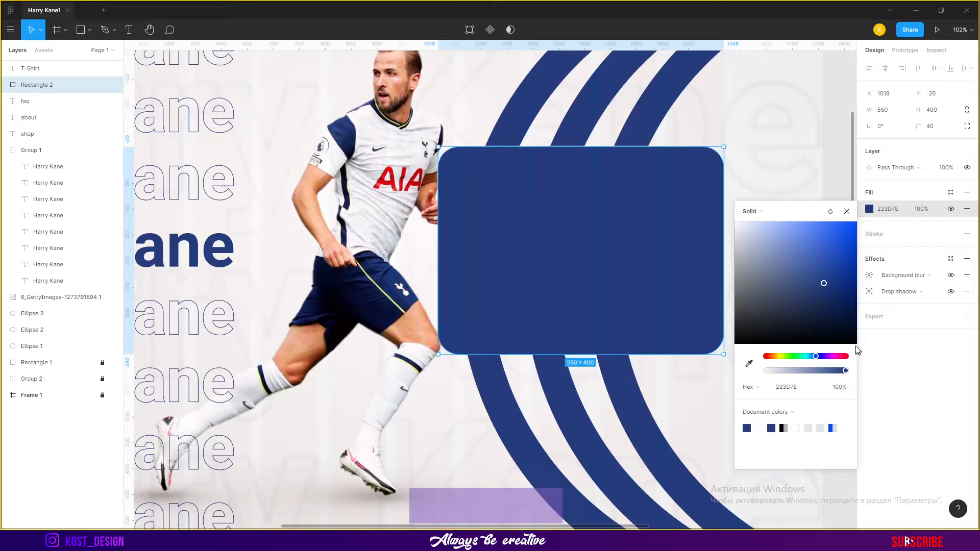
click(922, 209)
text(10)
key(Return)
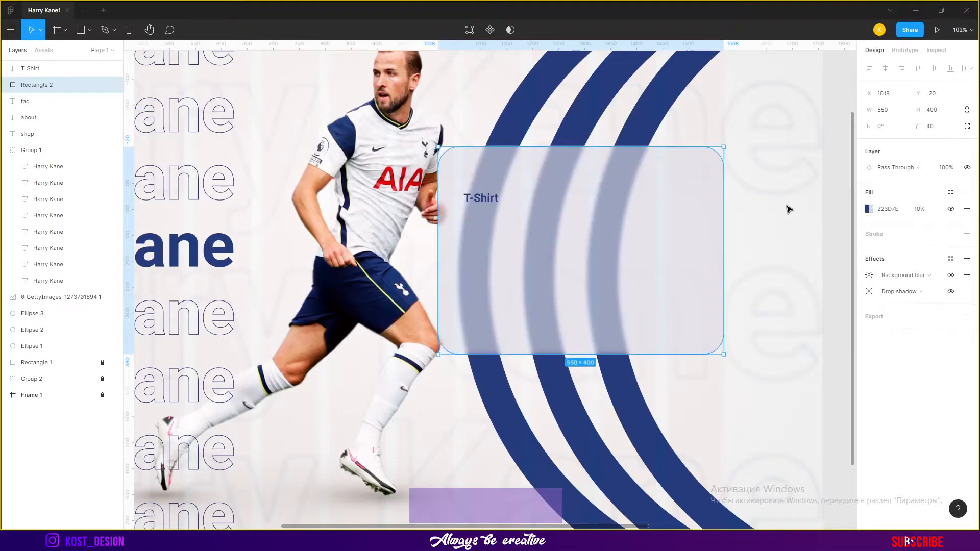
Widen the T-Shirt heading's text box and set its font size to 40
click(788, 209)
scroll(606, 199, up, 5)
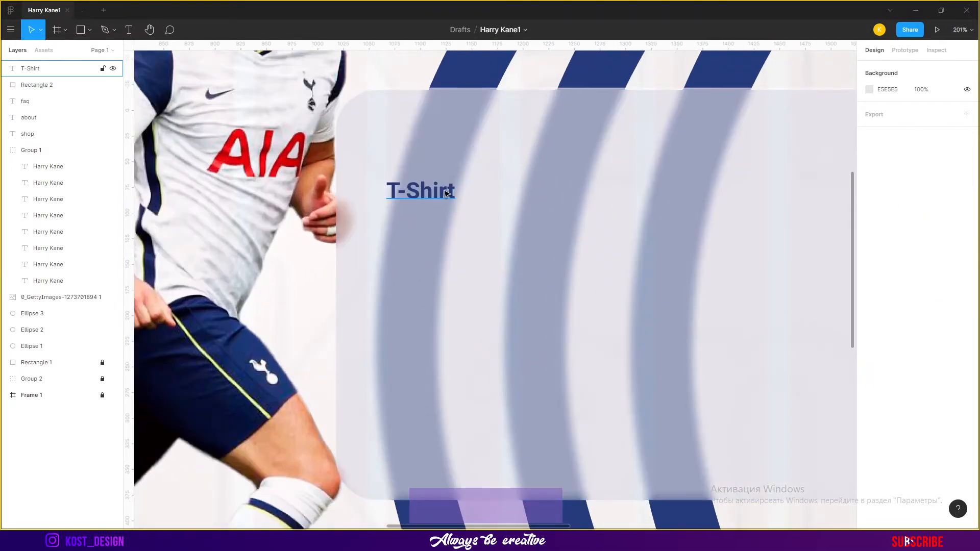
click(445, 193)
scroll(445, 193, down, 3)
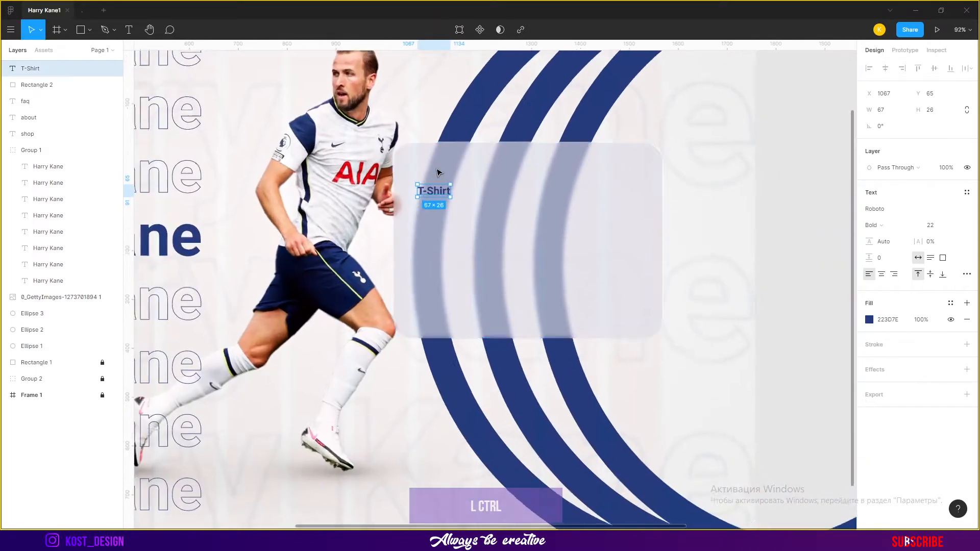
scroll(459, 205, up, 4)
drag(471, 208, 575, 181)
click(930, 225)
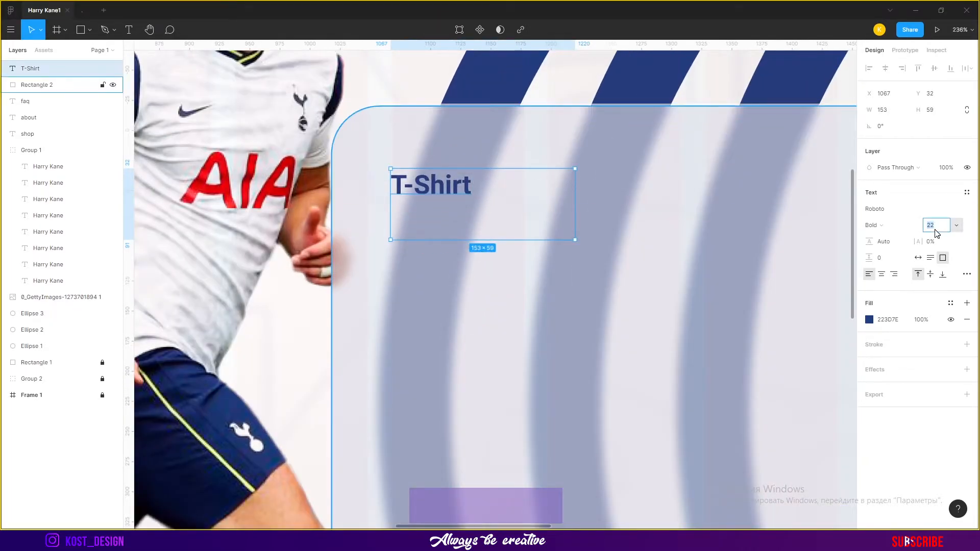
text(40)
key(Return)
scroll(556, 168, down, 5)
scroll(563, 156, up, 5)
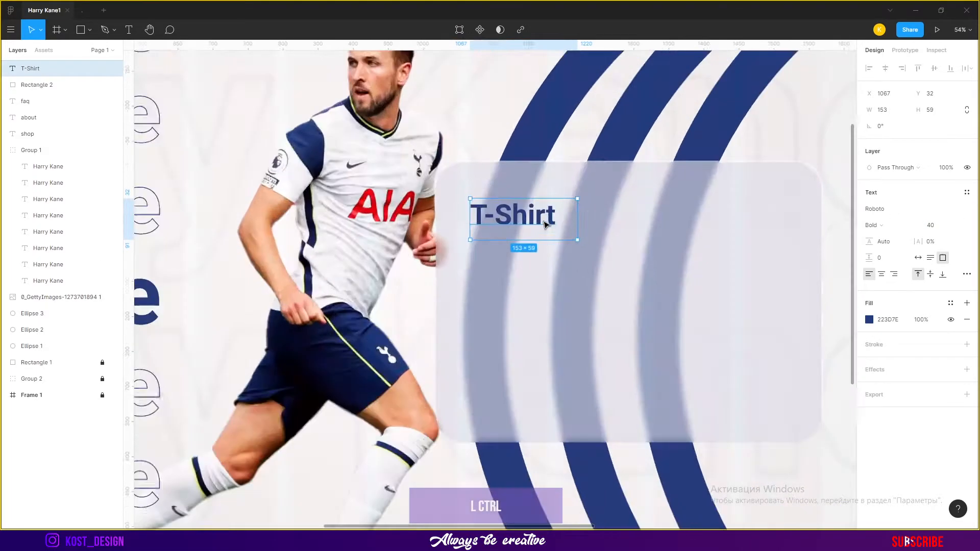
Place the Kane shirt-back image on the card's right side, scaled to about 284 × 318
drag(532, 219, 534, 218)
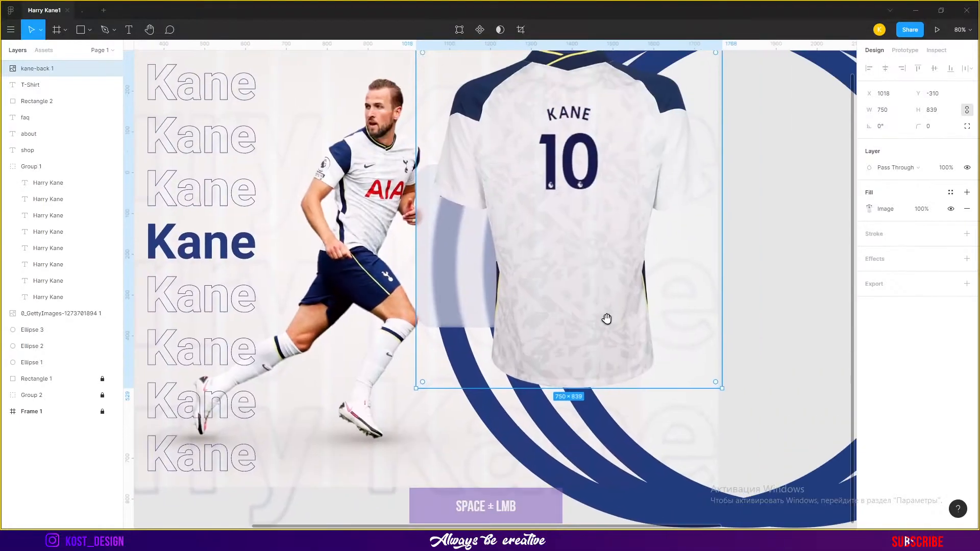
drag(720, 380, 554, 199)
drag(505, 102, 588, 232)
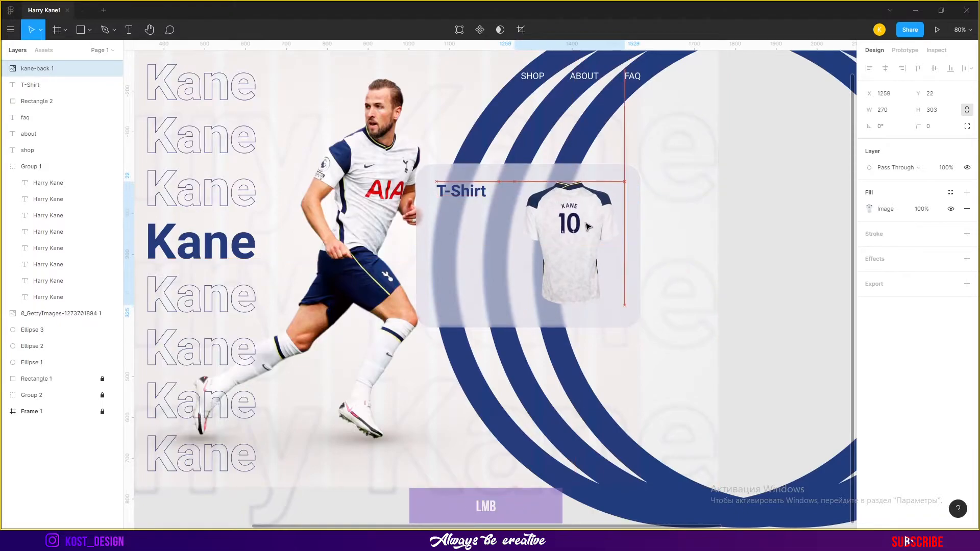
scroll(501, 214, up, 5)
drag(751, 222, 720, 210)
scroll(664, 185, right, 3)
drag(608, 252, 649, 252)
scroll(648, 252, down, 4)
drag(703, 381, 619, 391)
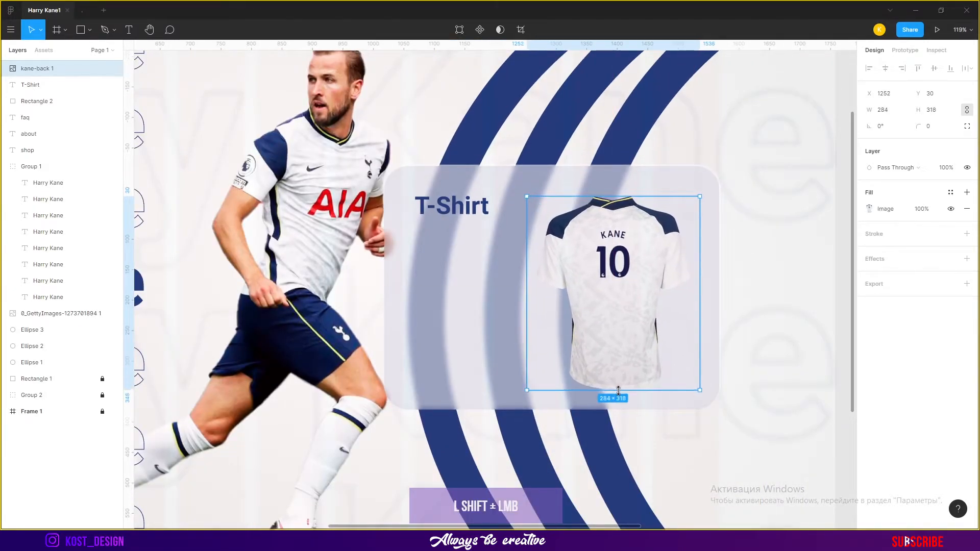
Paste the description text "Original T-shirt after football match with autographed by Harry Kane." below the heading
text(Original T-shirt after football match with autographed by Harry Kane.)
scroll(452, 220, up, 5)
drag(524, 242, 482, 237)
drag(537, 388, 555, 330)
Add a "90 $" price text below the description
key(t)
click(459, 366)
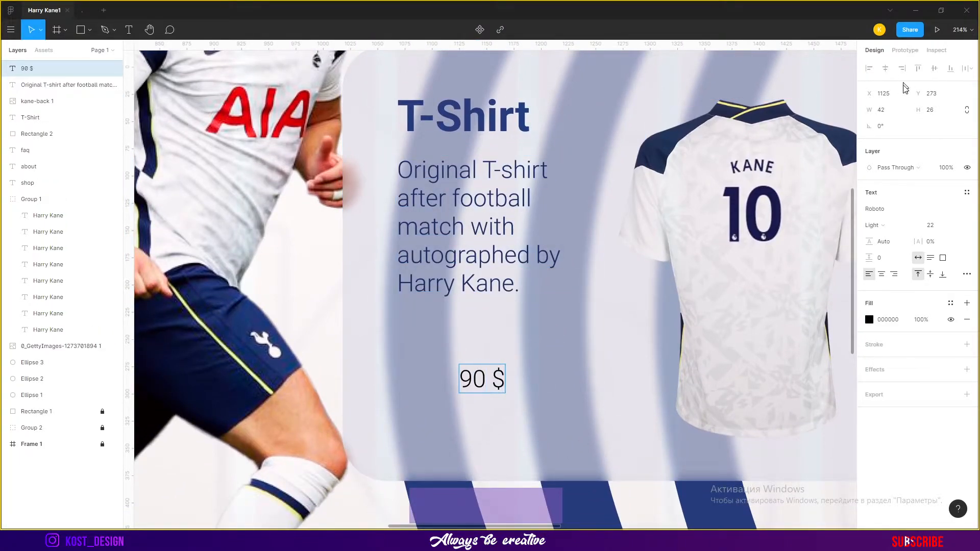
key(Escape)
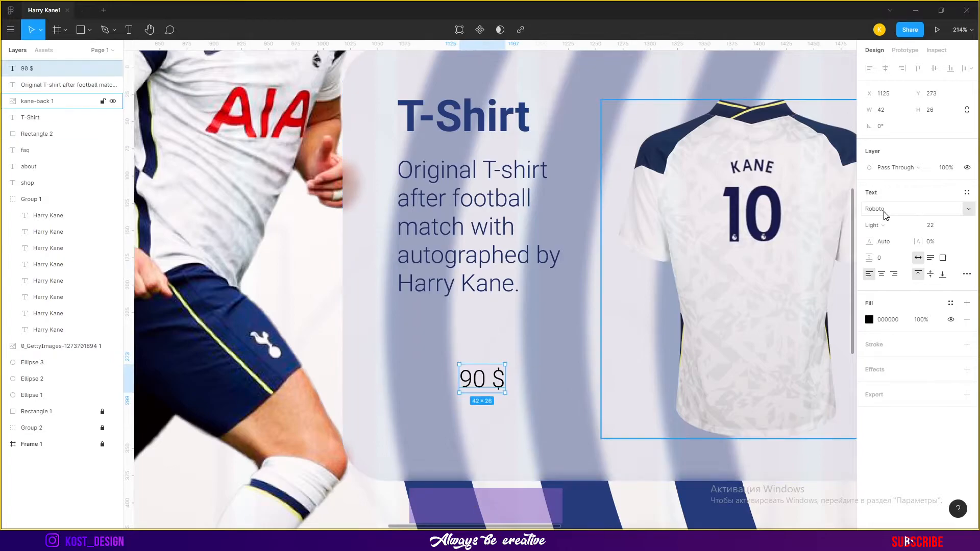
Set the price text's font to Bebas Neue at size 26
click(943, 212)
click(894, 209)
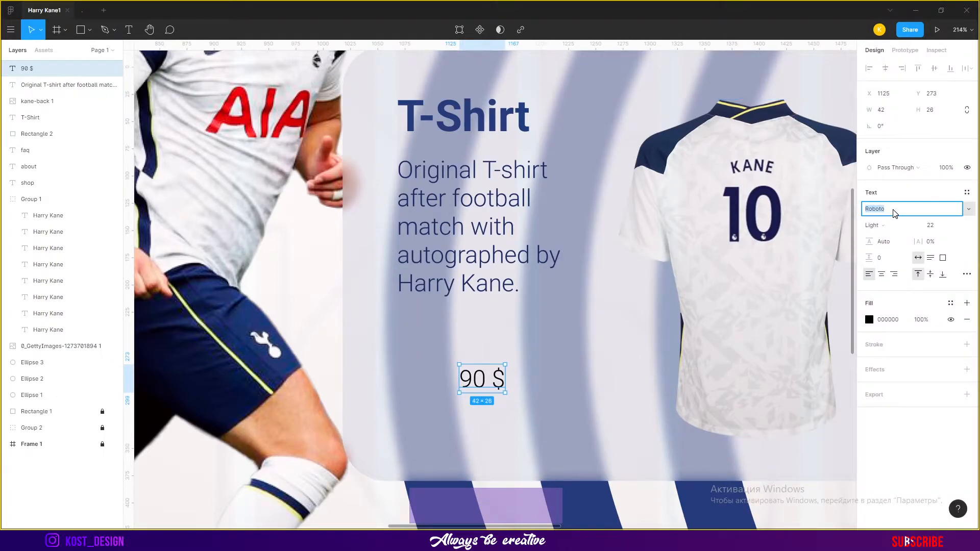
key(Return)
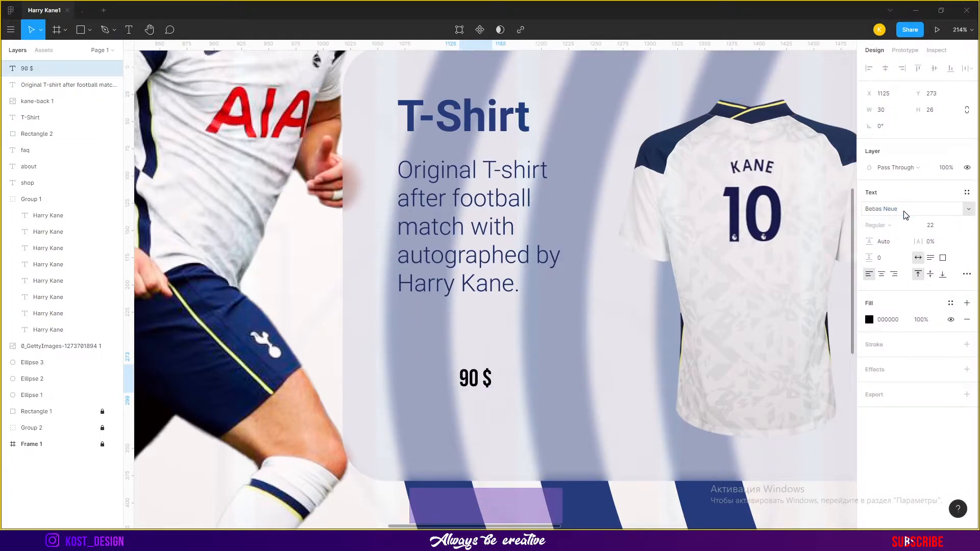
click(939, 229)
text(2)
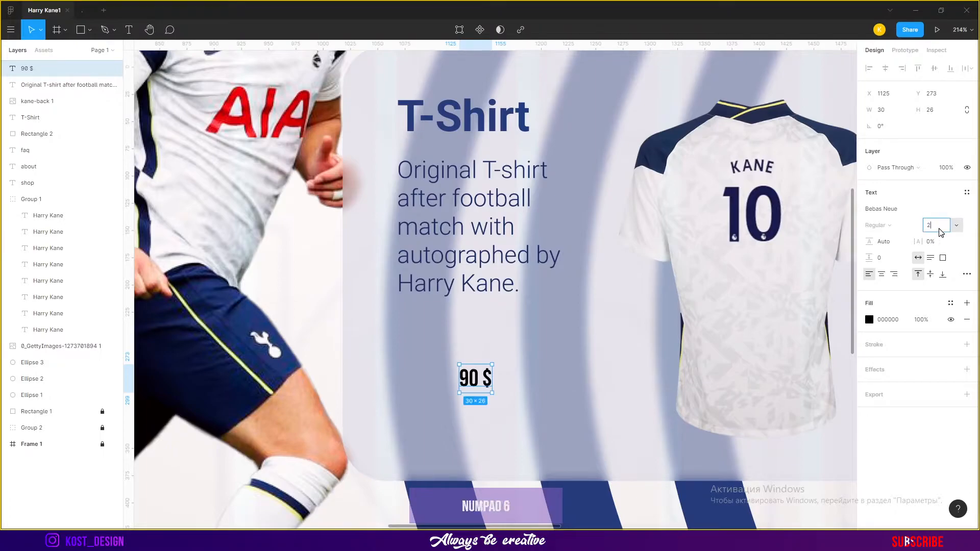
text(6)
key(Return)
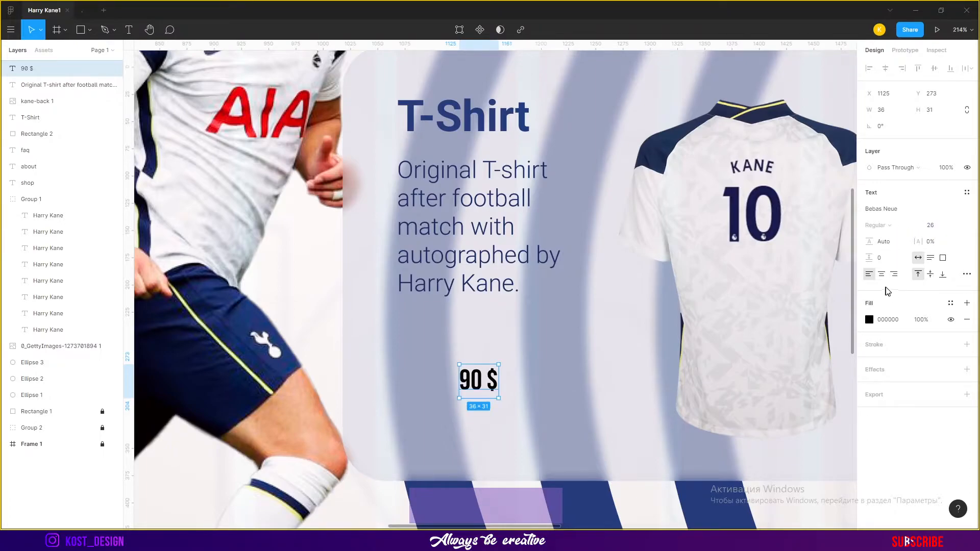
Set the price text's fill color to the dark blue 223D7E from the document colors
click(869, 320)
click(749, 417)
click(265, 131)
click(749, 417)
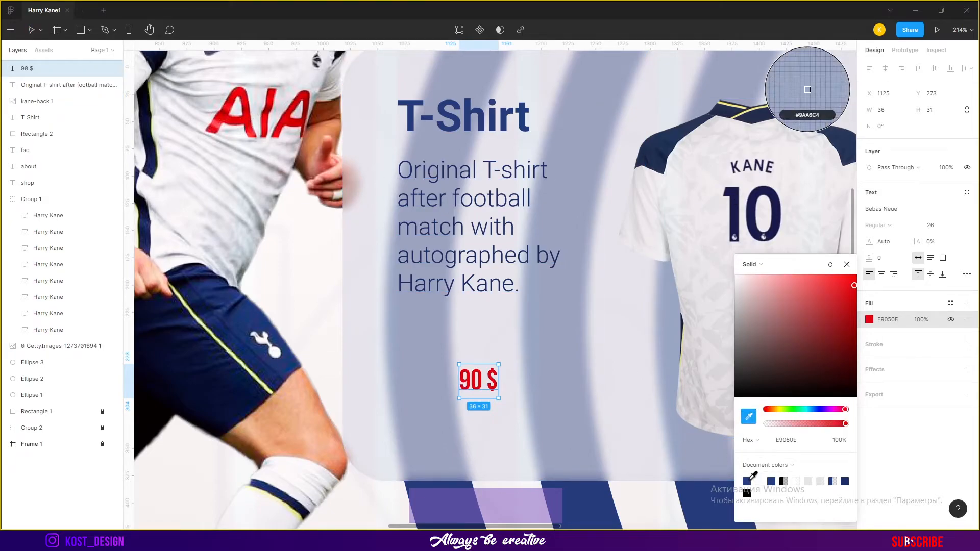
click(748, 480)
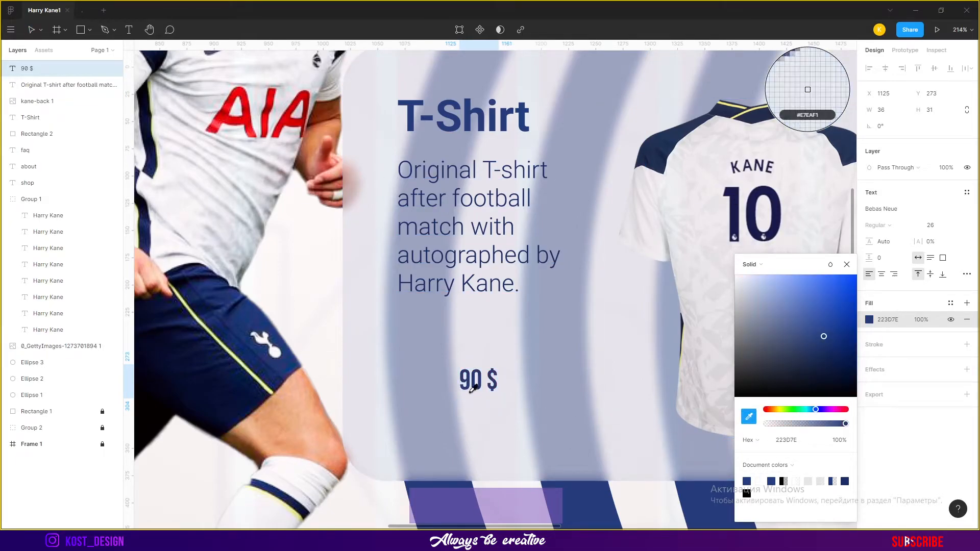
Move the price text left so it aligns under the description
click(32, 32)
drag(479, 381, 416, 335)
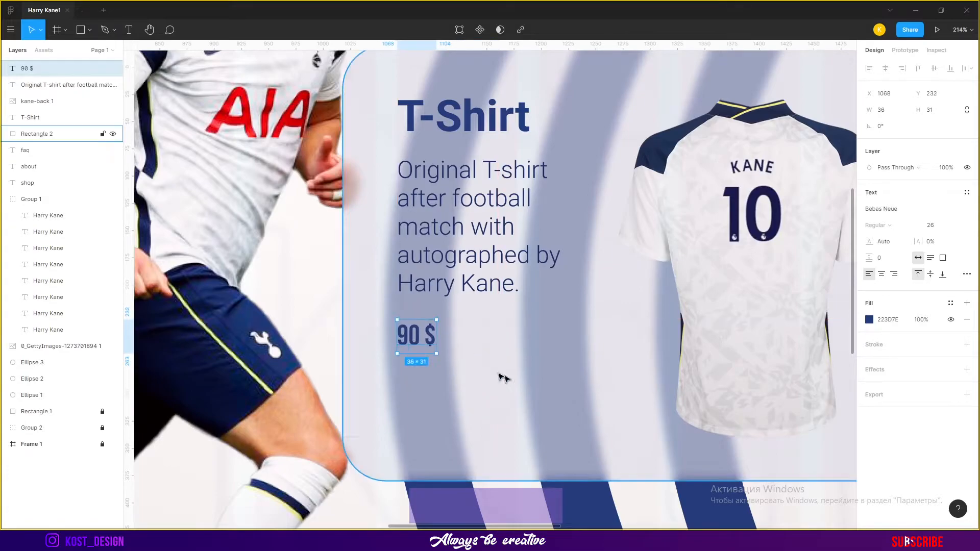
Draw a 153 × 41 rectangle below the price and set its corner radius to 11
key(r)
mouse_move(765, 438)
mouse_down()
mouse_move(635, 422)
mouse_move(617, 396)
mouse_move(629, 402)
mouse_up()
drag(716, 428, 564, 394)
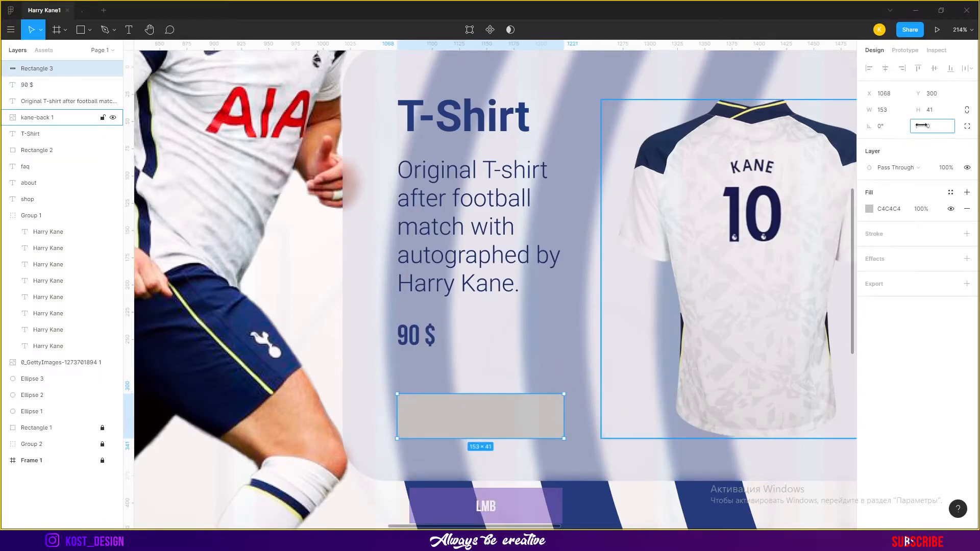
drag(923, 126, 974, 118)
drag(55, 121, 54, 121)
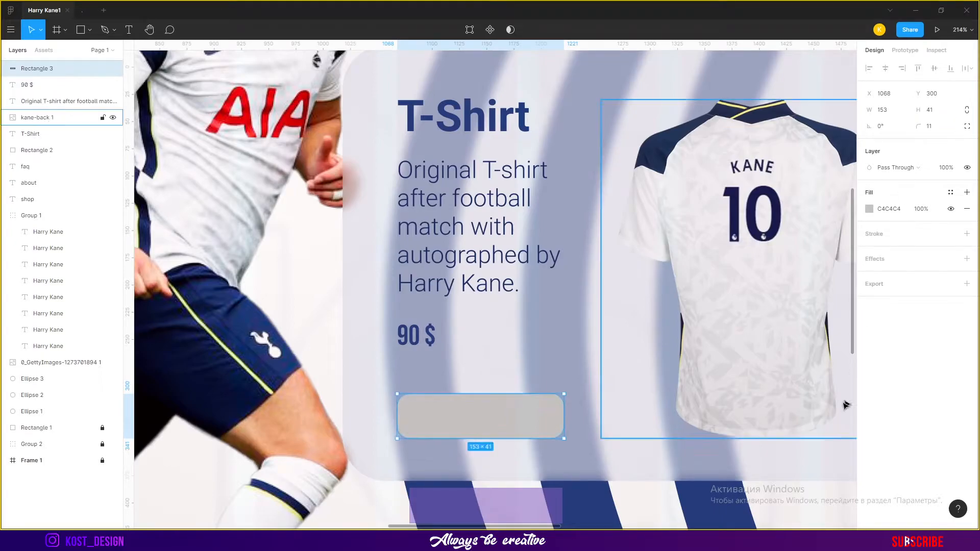
Set the price text's font size to 35 and shift it slightly down
shift+click(504, 427)
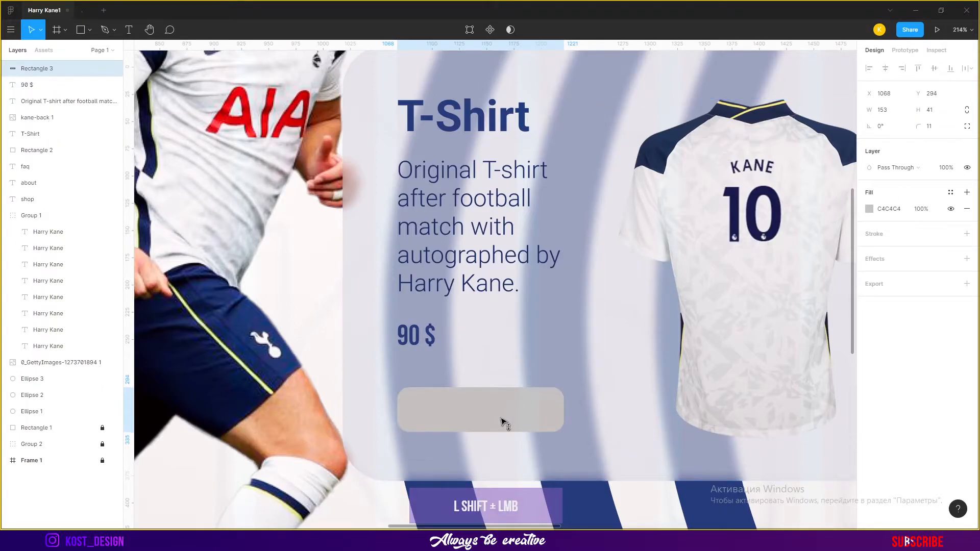
click(429, 338)
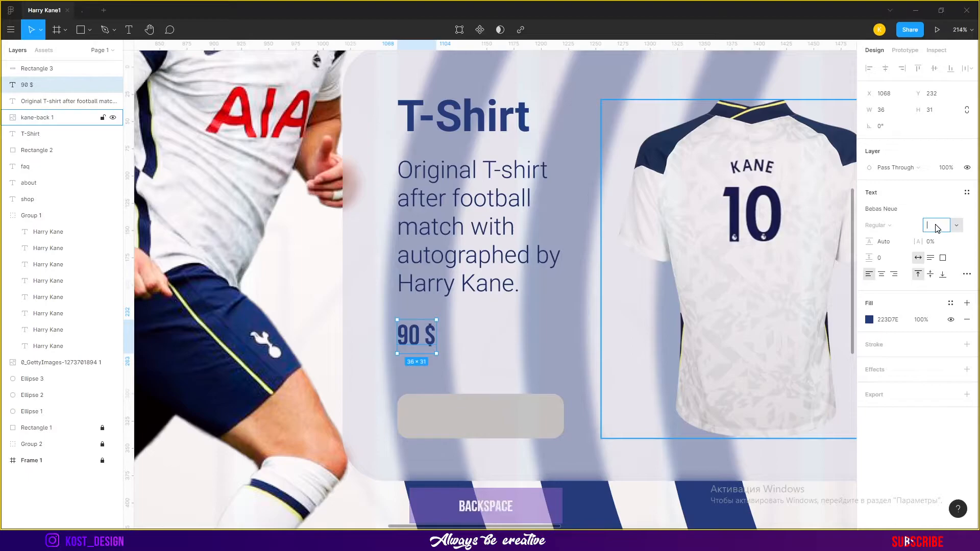
text(30)
key(Return)
drag(432, 345, 433, 352)
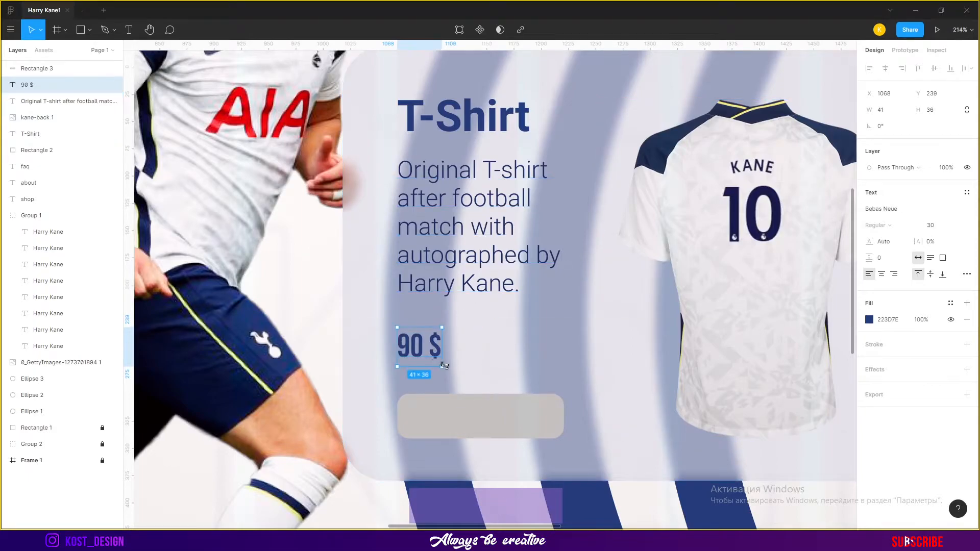
click(549, 201)
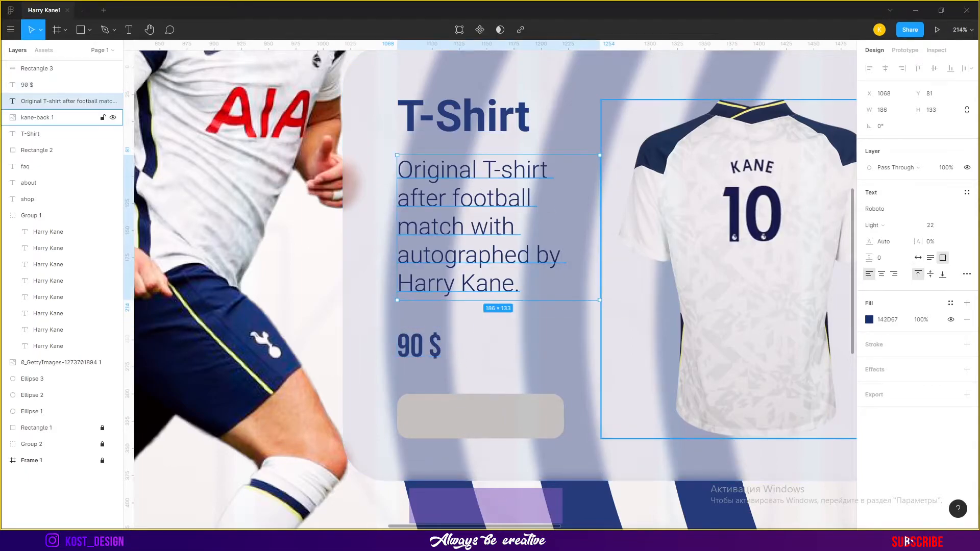
click(596, 355)
scroll(594, 356, down, 3)
click(588, 102)
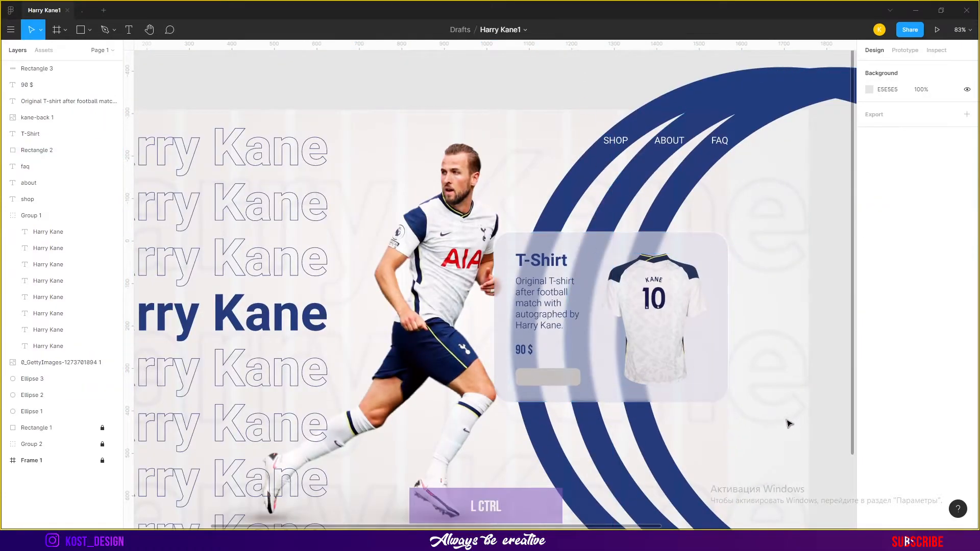
scroll(611, 384, up, 2)
scroll(614, 387, up, 3)
click(490, 334)
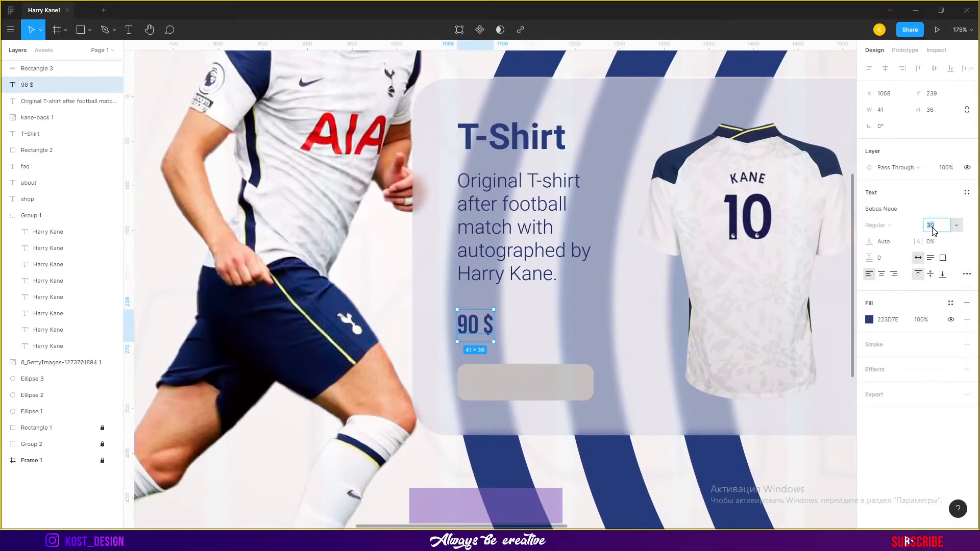
text(4)
key(Return)
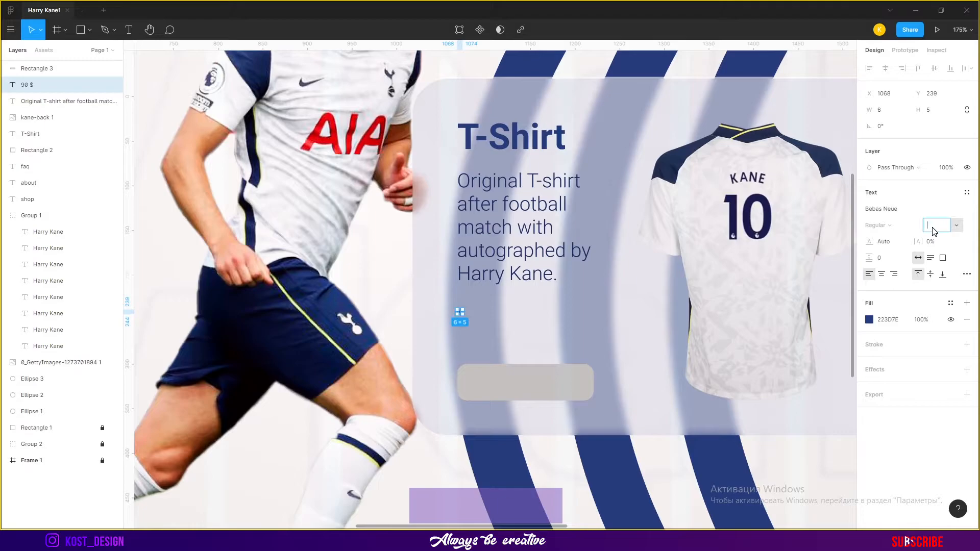
text(35)
drag(481, 336, 480, 334)
Fill the button rectangle with a linear gradient from sampled red E80307 to a fully opaque pinkish-red end stop
click(539, 395)
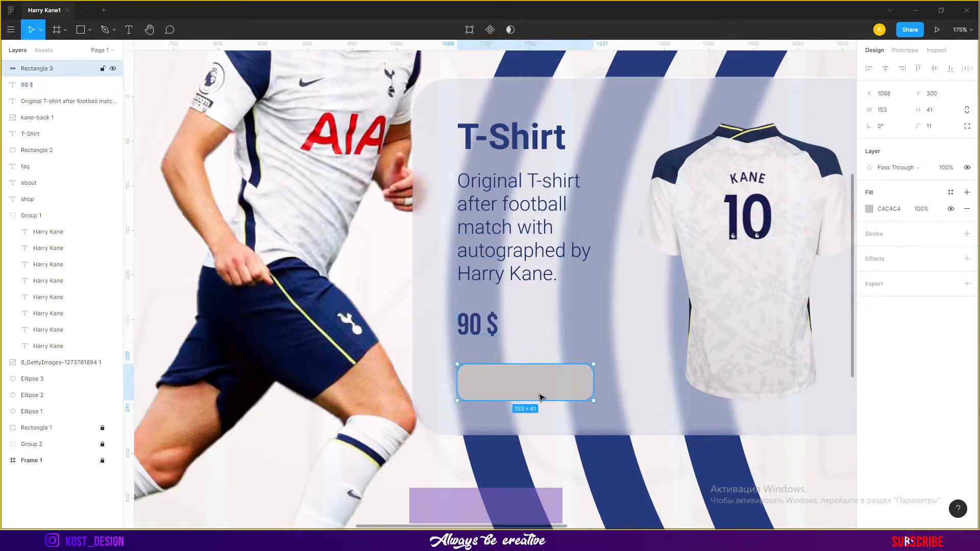
click(870, 209)
click(750, 211)
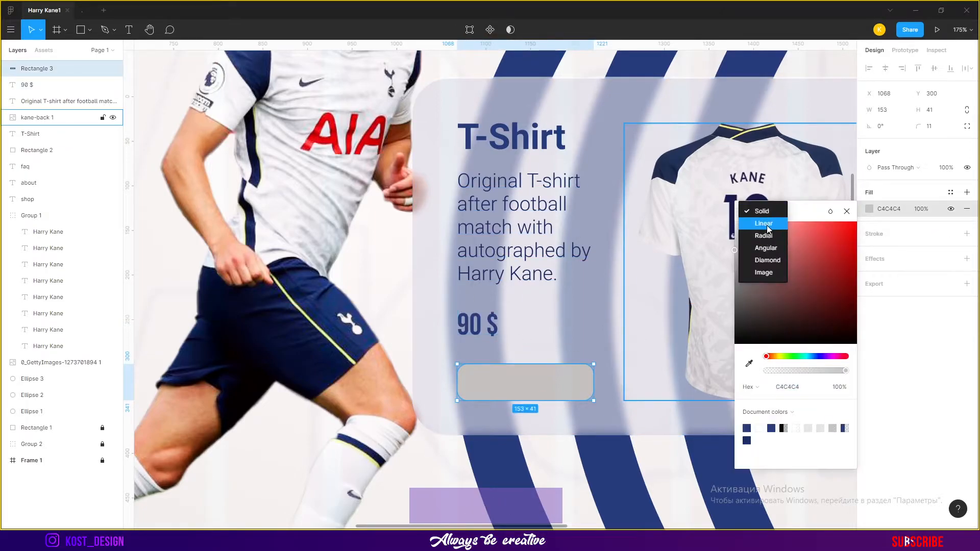
click(759, 224)
click(750, 400)
click(336, 142)
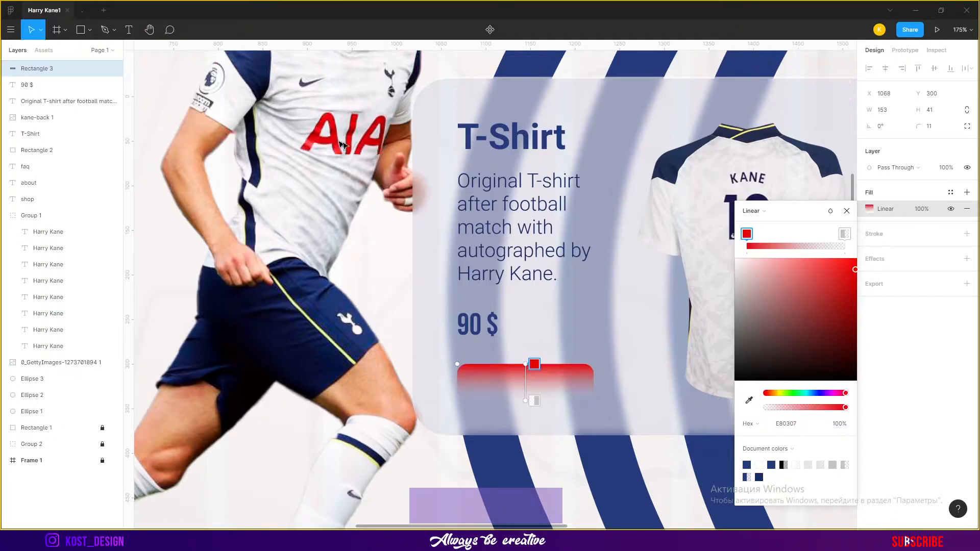
click(845, 234)
click(749, 400)
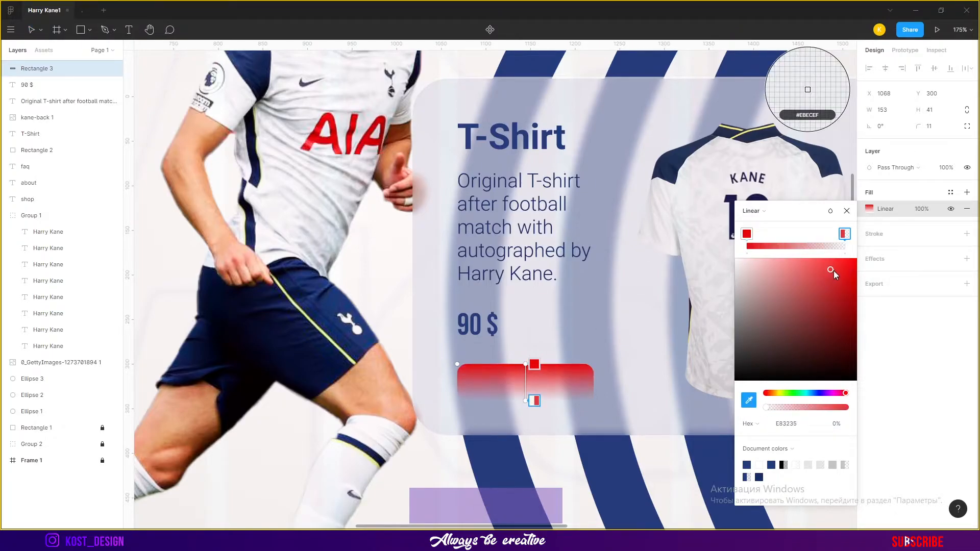
click(839, 424)
text(100)
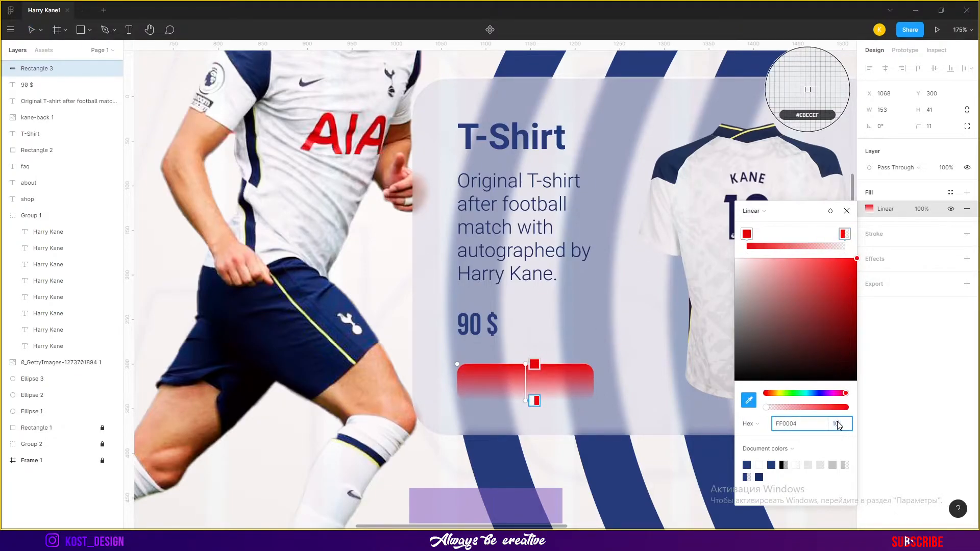
key(Return)
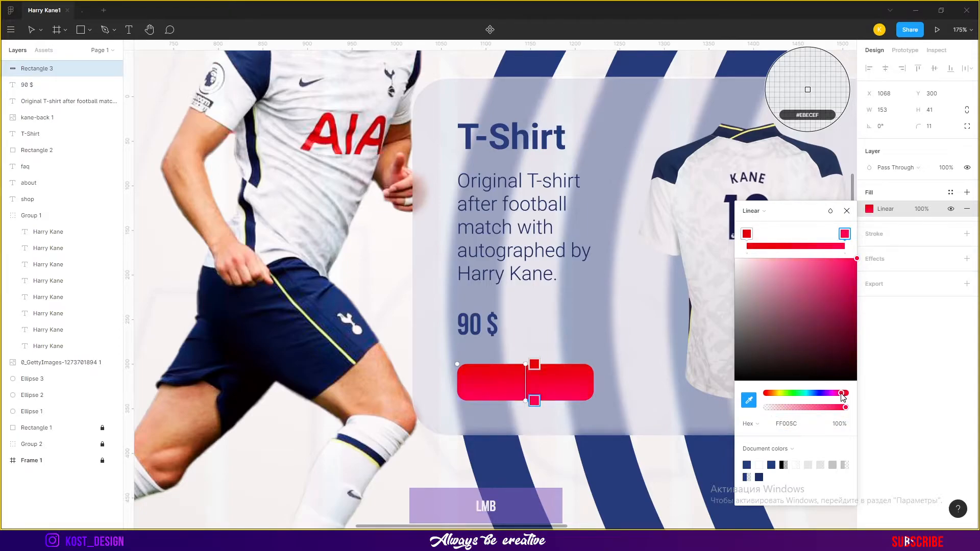
Reposition the gradient handles so the gradient runs diagonally across the button
click(527, 362)
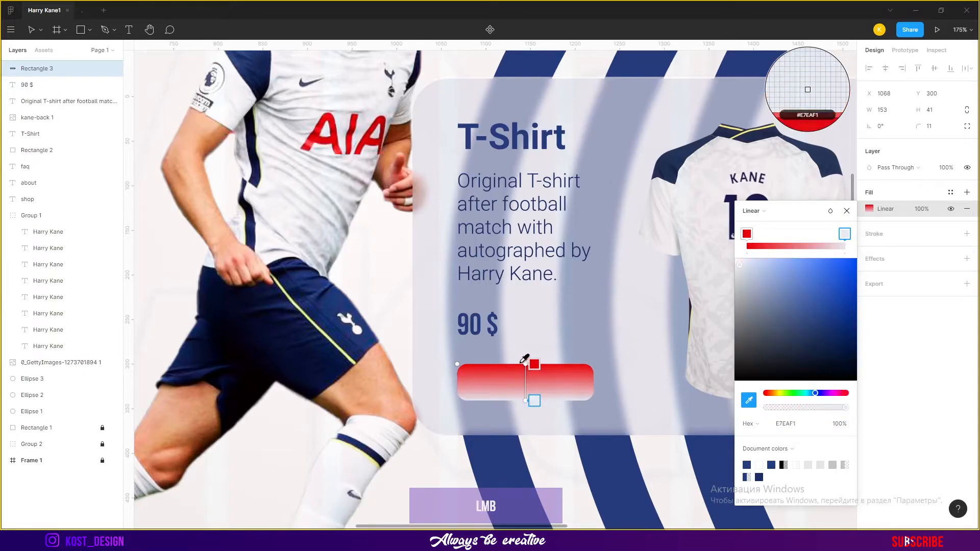
key(ctrl+z)
drag(524, 401, 481, 398)
drag(530, 372, 599, 372)
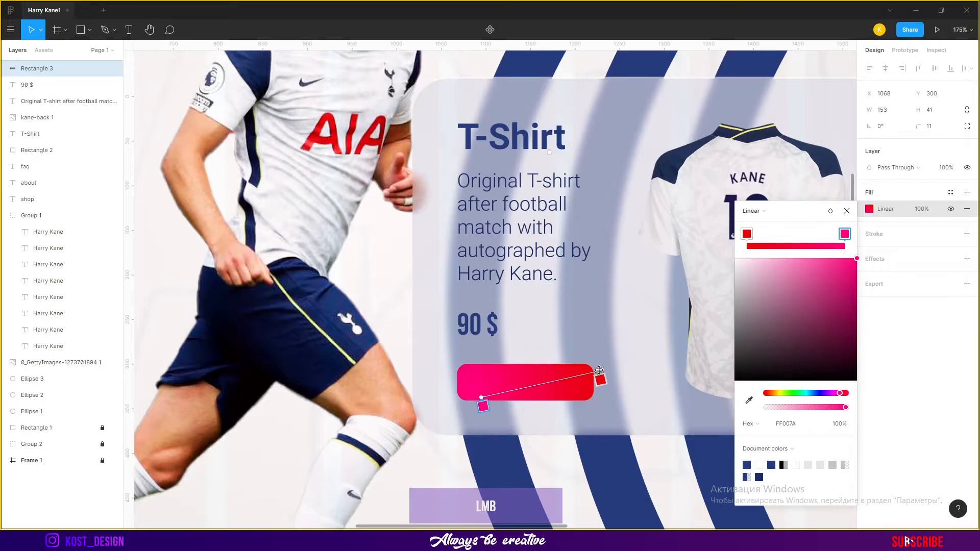
drag(494, 393, 527, 398)
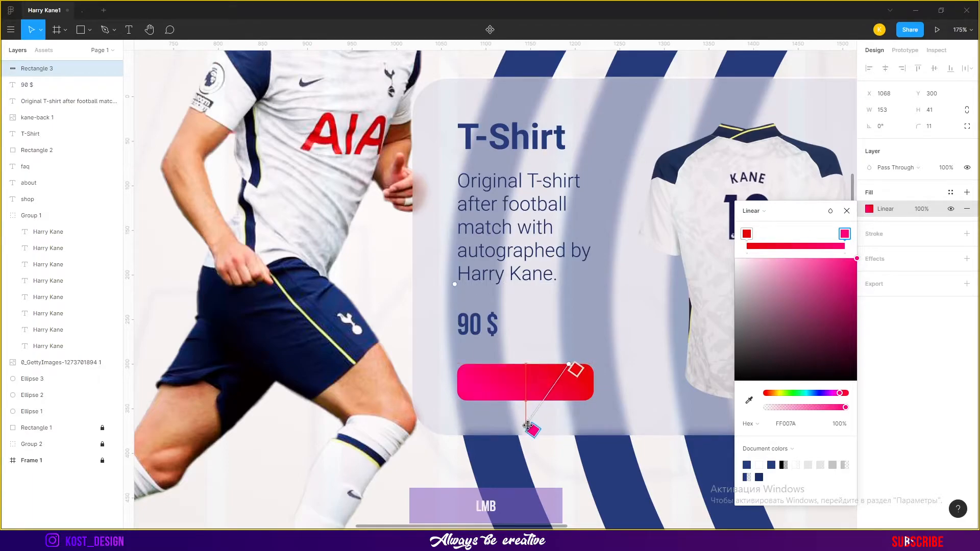
drag(561, 363, 480, 366)
drag(530, 422, 546, 409)
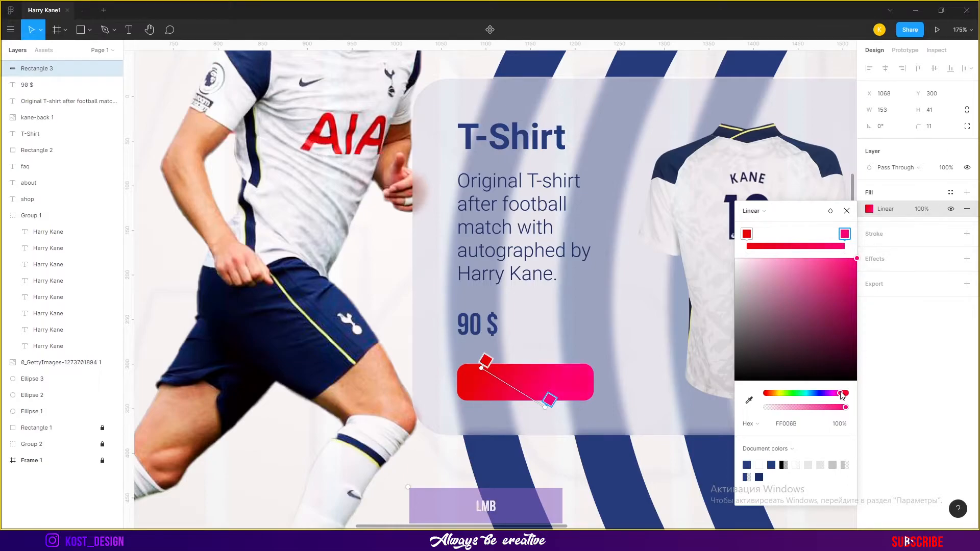
click(485, 361)
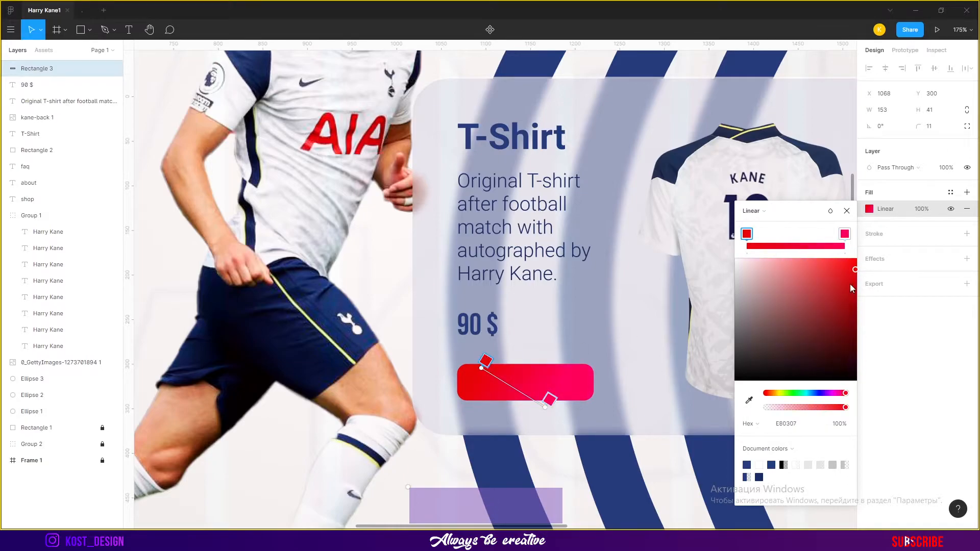
drag(544, 409, 551, 402)
drag(482, 366, 444, 388)
drag(554, 397, 596, 386)
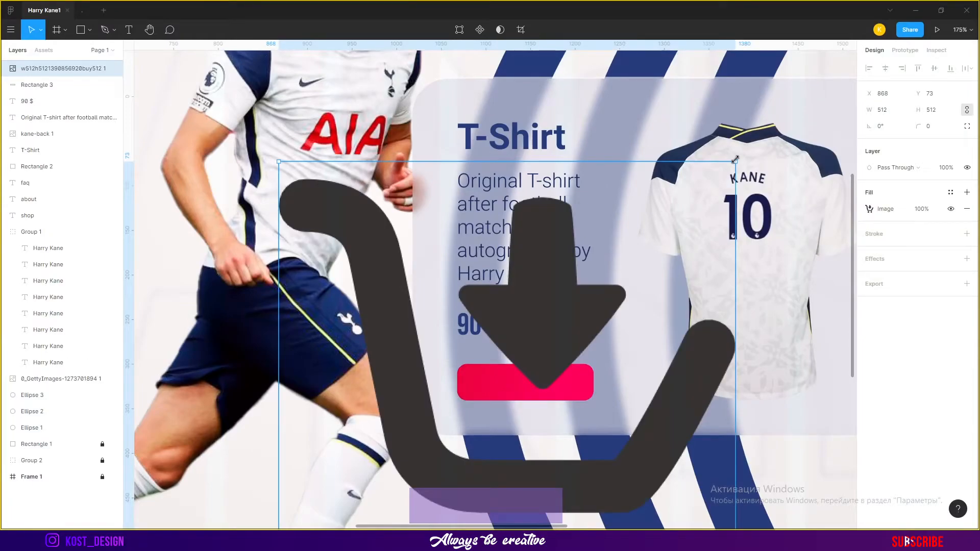
Import a shopping-cart icon image onto the button and place it at the button's left side
drag(735, 160, 514, 383)
scroll(513, 395, up, 5)
scroll(514, 394, up, 2)
scroll(508, 378, down, 1)
drag(529, 350, 465, 338)
double_click(466, 338)
Raise the icon's exposure, contrast, saturation, highlights and shadows to maximum to make it white
click(848, 351)
drag(821, 432, 850, 432)
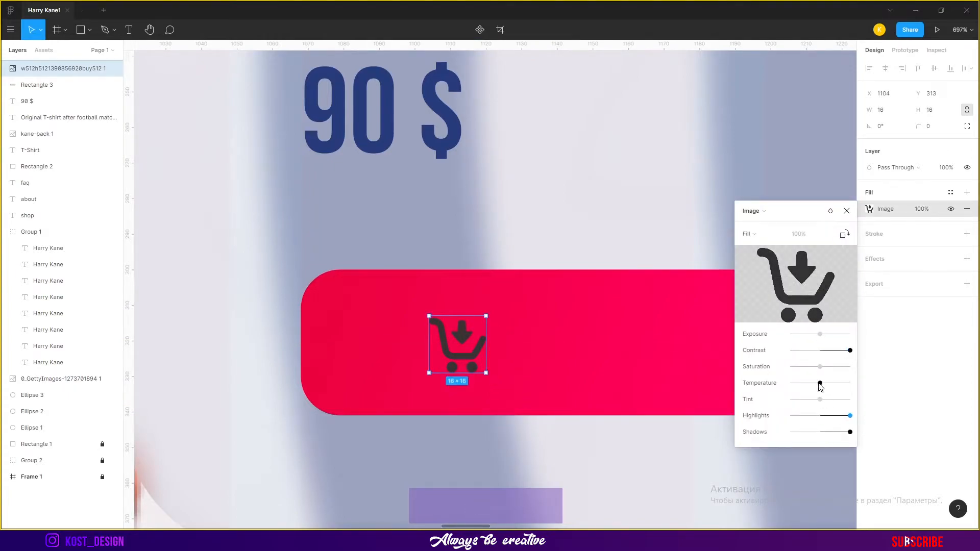
click(849, 334)
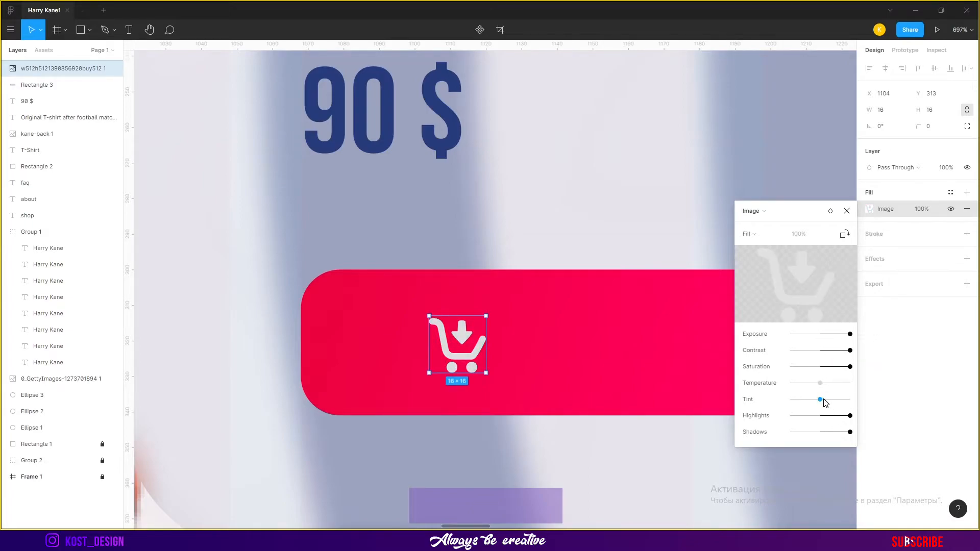
drag(850, 432, 882, 401)
click(849, 212)
drag(578, 260, 528, 247)
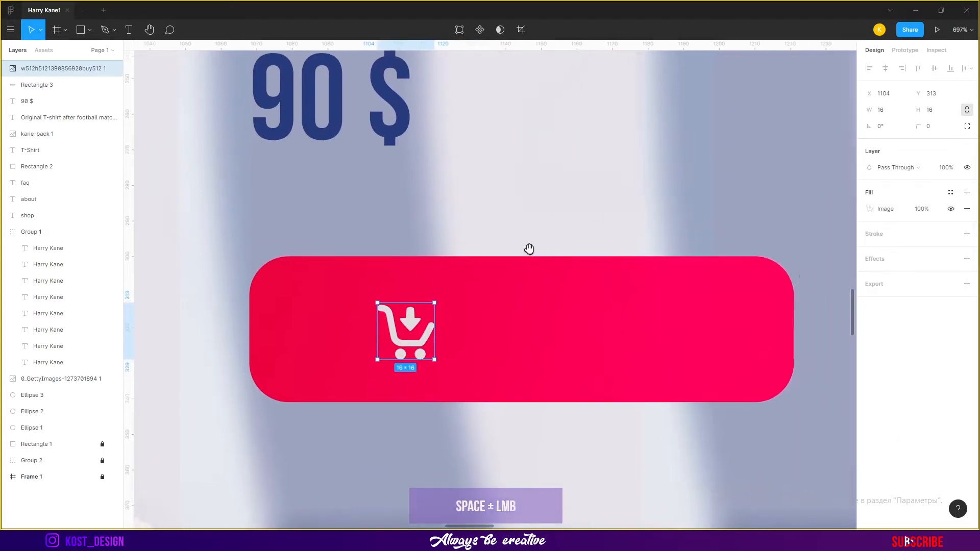
Add a "buy" text label on the button
key(t)
click(538, 328)
text(buy)
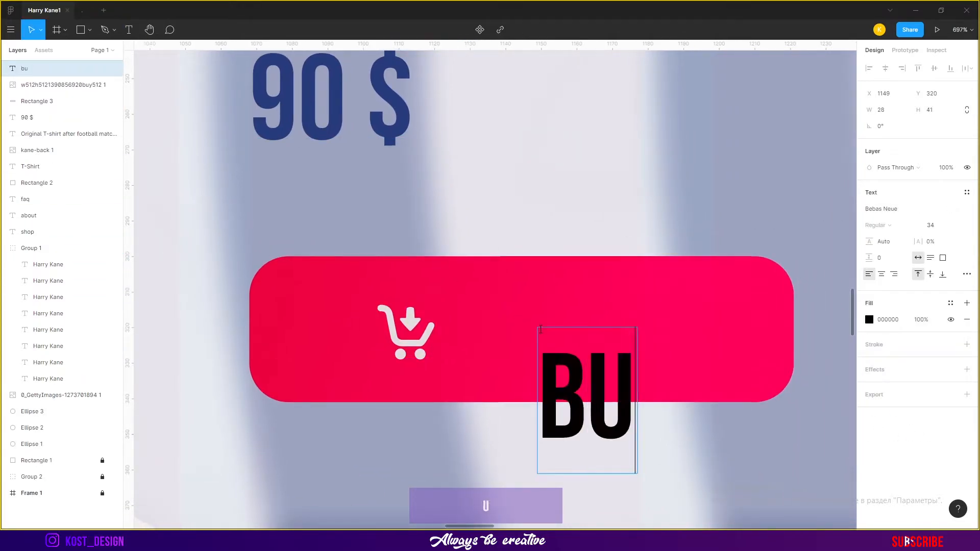
key(Escape)
drag(643, 376, 615, 321)
Set the label's font to Roboto with uppercase letter case and reposition it
click(899, 209)
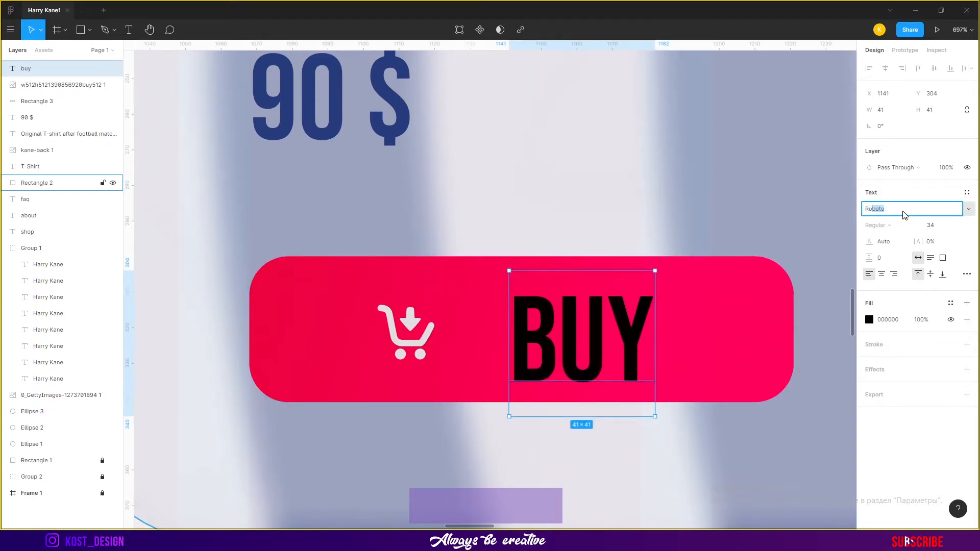
text(Rob)
key(Return)
click(967, 274)
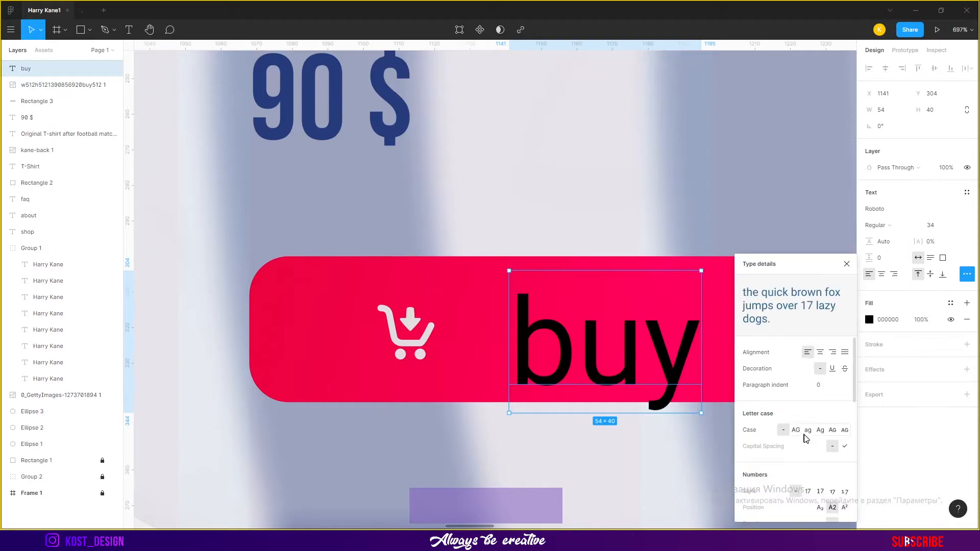
click(796, 430)
drag(687, 302, 595, 292)
drag(647, 260, 578, 302)
Set the label's font size to 22 and move it beside the icon
click(918, 258)
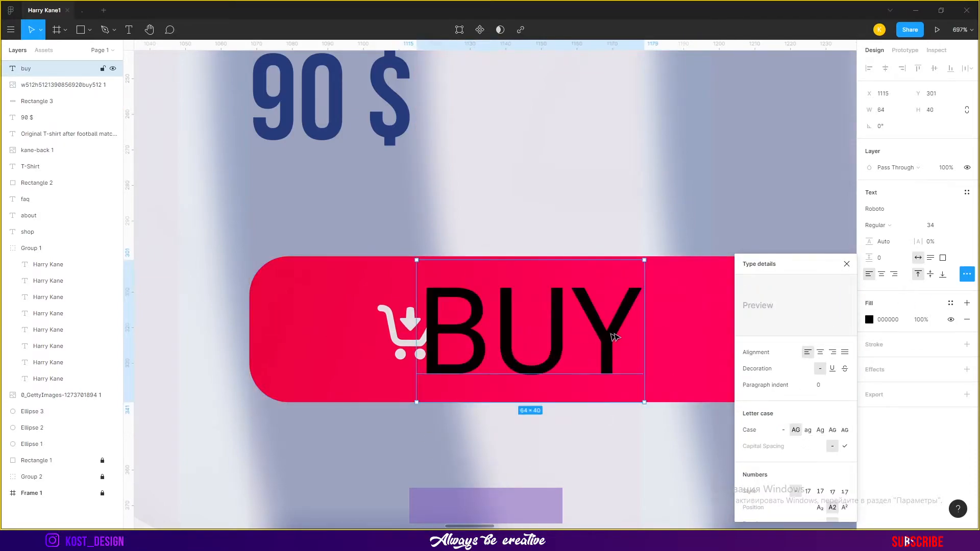
text(22)
key(Return)
drag(530, 317, 589, 342)
Color the label text white FFFFFF
click(869, 320)
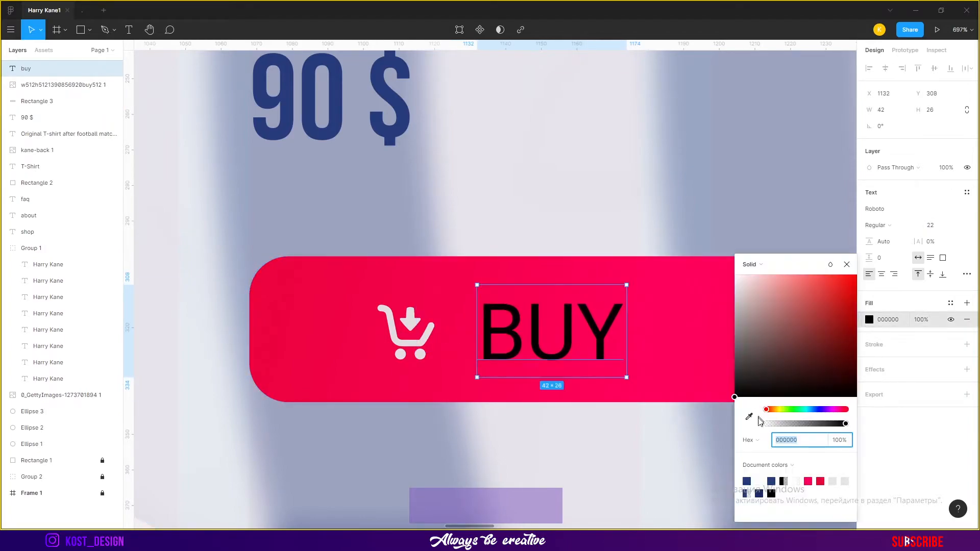
click(761, 483)
click(847, 264)
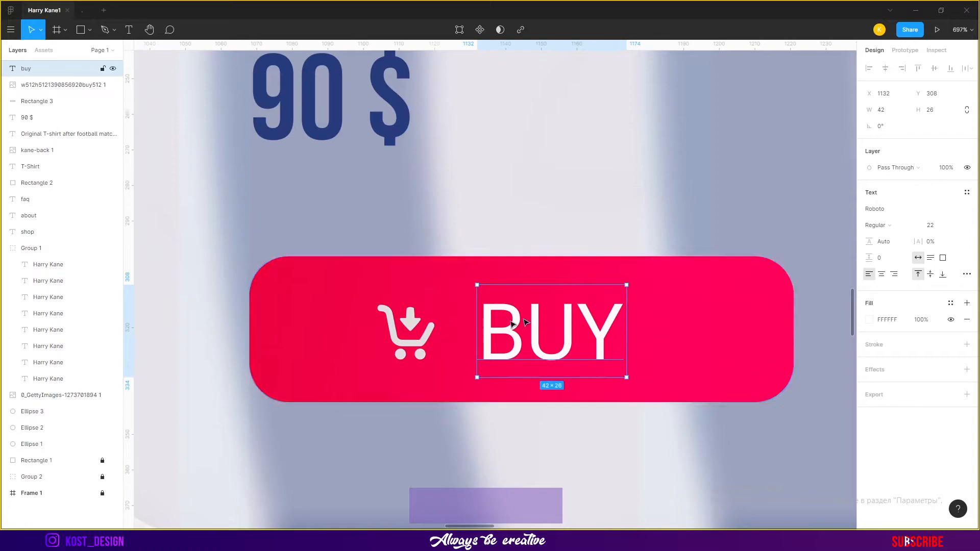
Reposition the cart icon image beside the BUY label on the button
drag(434, 333, 595, 332)
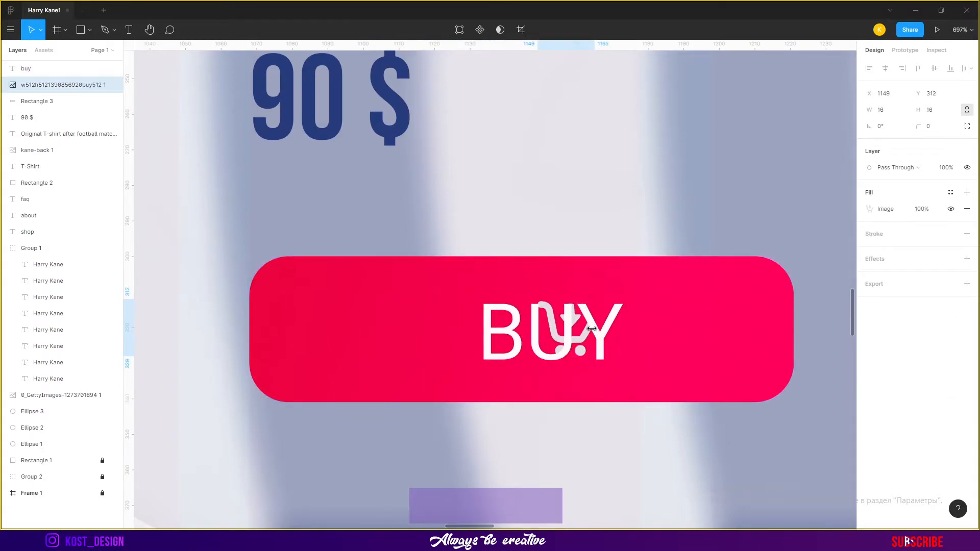
click(869, 210)
click(762, 234)
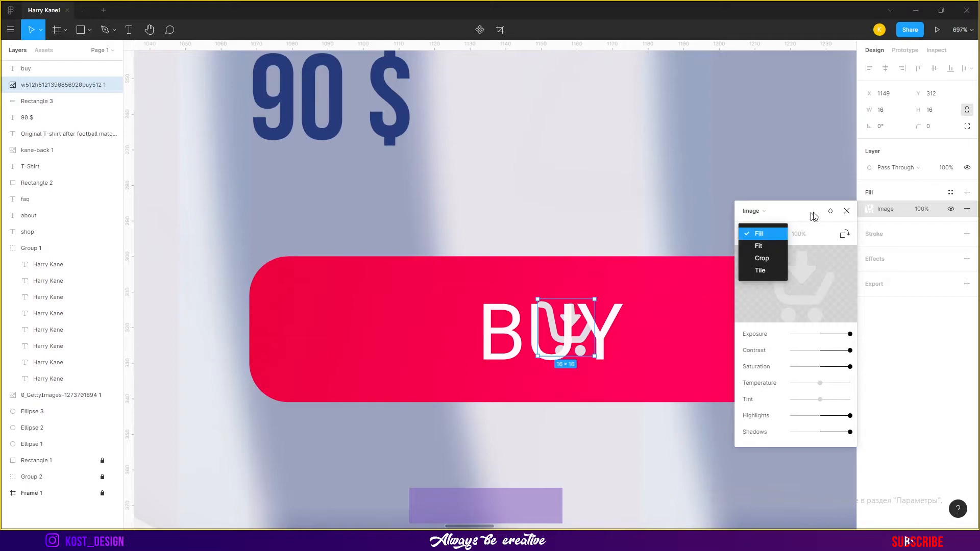
click(845, 209)
click(844, 237)
key(ctrl+z)
click(847, 211)
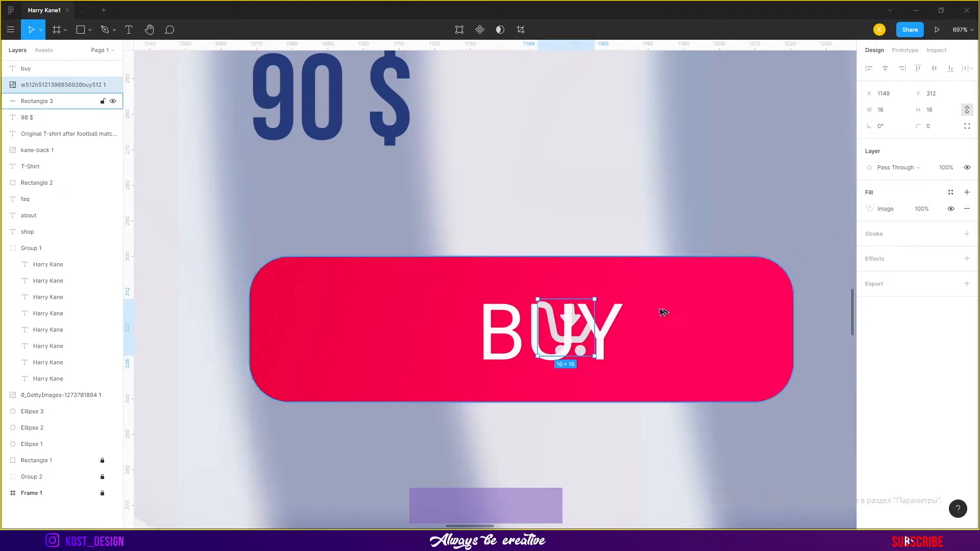
click(870, 209)
click(831, 212)
click(831, 211)
drag(585, 331, 453, 330)
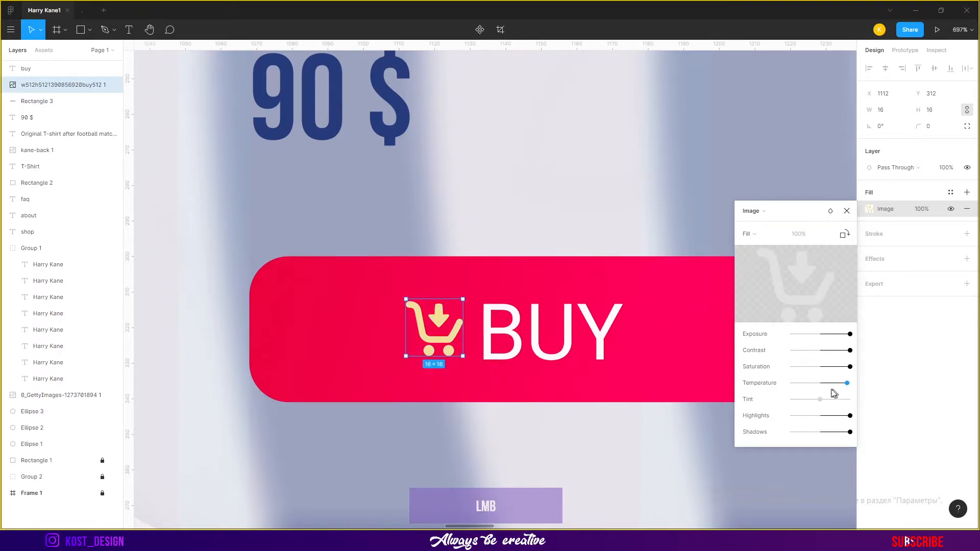
Try adjusting the cart icon image's temperature and fill mode
drag(821, 399, 781, 402)
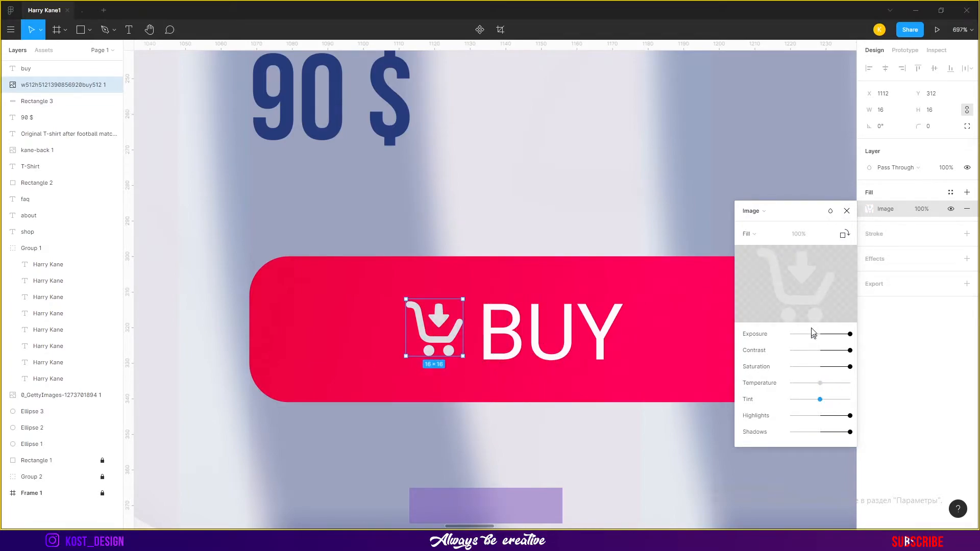
click(748, 234)
click(761, 247)
click(763, 234)
click(760, 210)
Draw a white ellipse about 36×44 px over the cart icon
click(88, 29)
click(83, 100)
mouse_move(321, 163)
mouse_down()
mouse_move(400, 214)
mouse_move(444, 333)
mouse_up()
click(867, 211)
drag(761, 239, 654, 191)
click(847, 213)
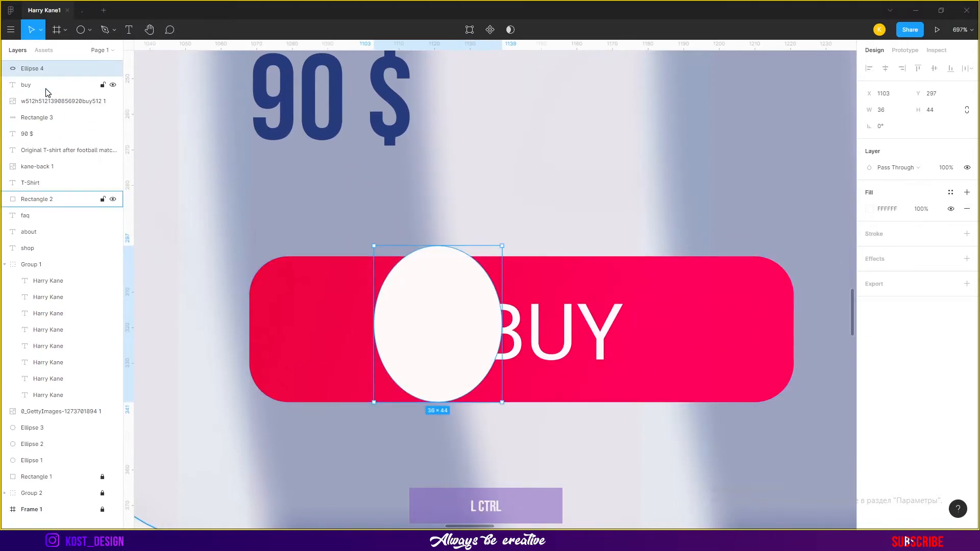
Mask the cart icon image with the new ellipse
click(56, 105)
ctrl+click(54, 71)
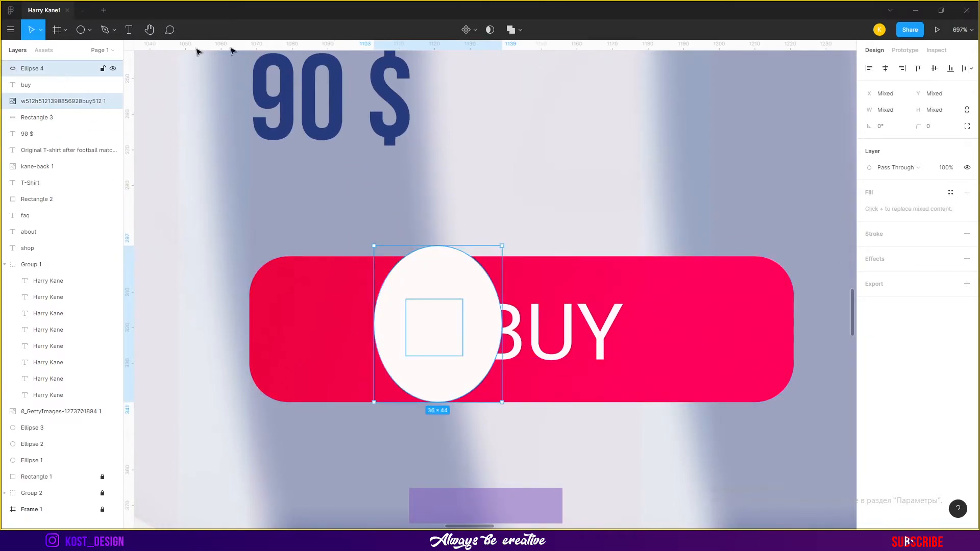
click(490, 30)
Position the masked cart icon next to the BUY label
ctrl+click(431, 340)
drag(431, 340, 455, 339)
scroll(475, 343, up, 5)
mouse_move(397, 207)
mouse_down()
mouse_move(397, 217)
mouse_move(398, 206)
mouse_up()
drag(419, 293, 273, 291)
scroll(388, 285, down, 3)
scroll(505, 316, down, 3)
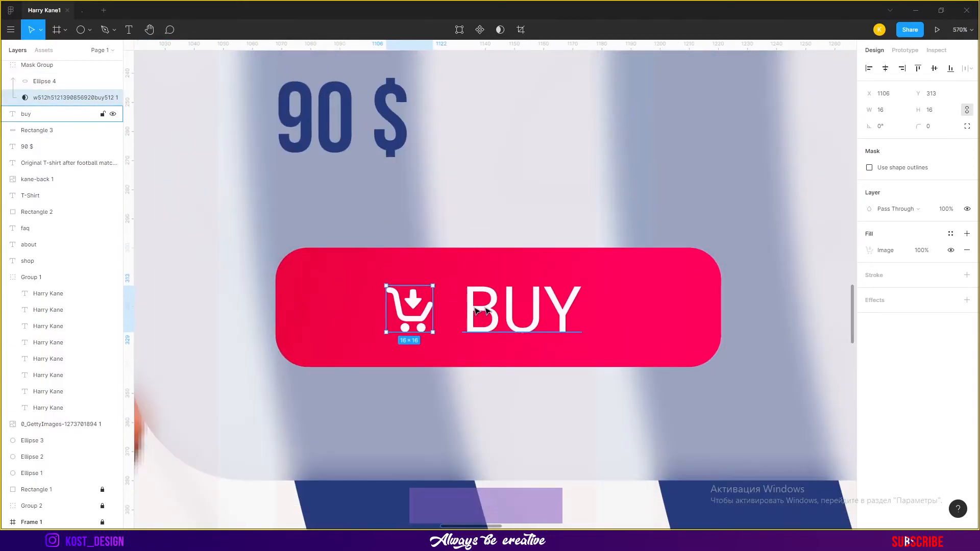
scroll(610, 305, down, 3)
scroll(609, 304, up, 4)
Widen the BUY button rectangle to about 159 px
click(572, 306)
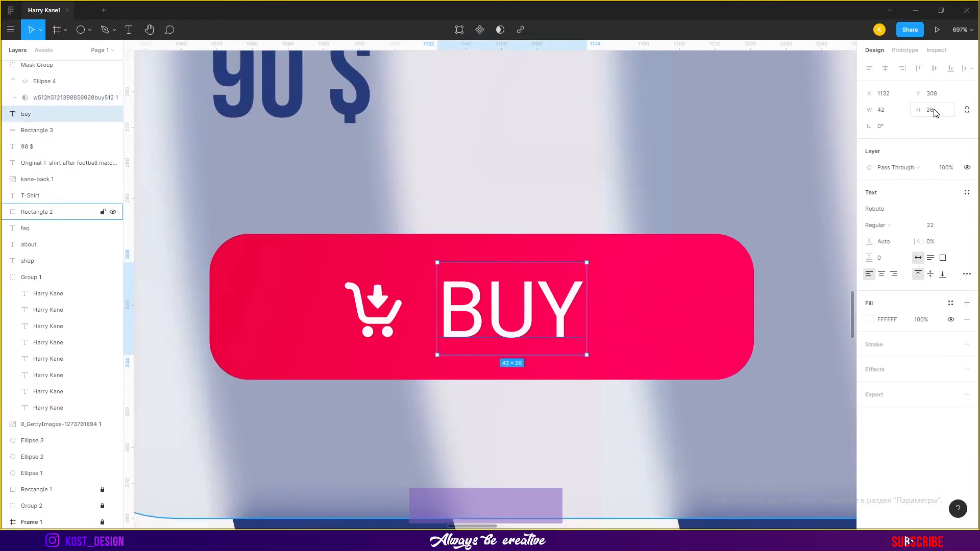
scroll(715, 261, down, 5)
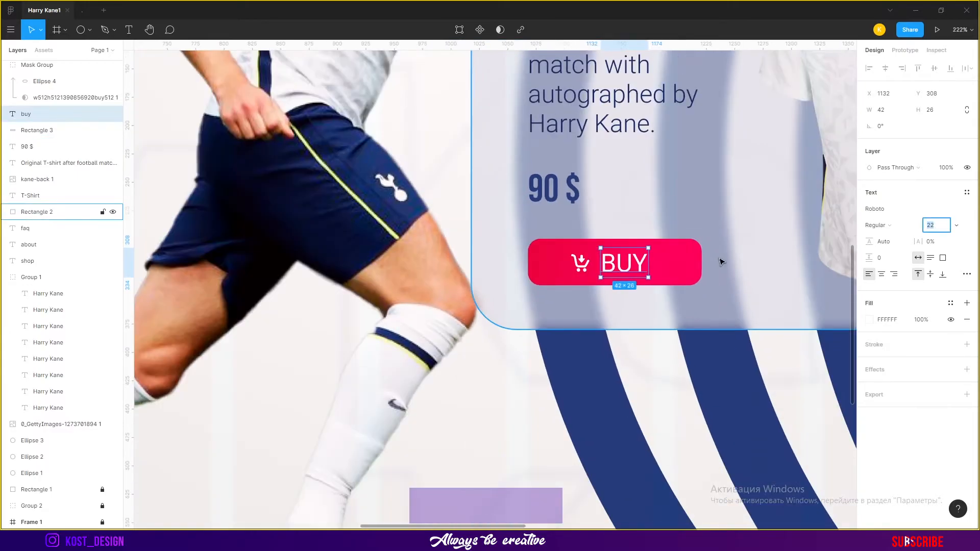
click(629, 244)
drag(700, 261, 707, 261)
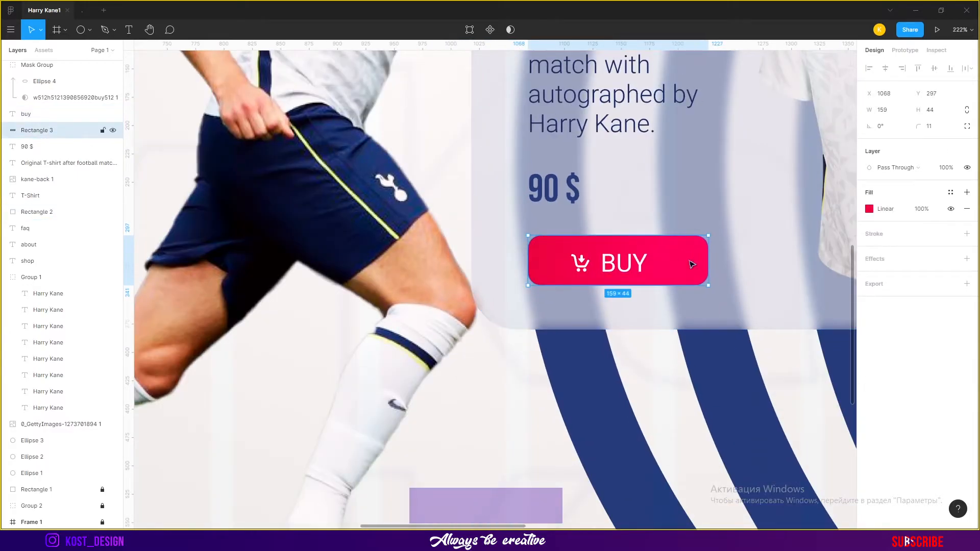
Group the cart icon with the BUY label and center the group on the button
click(626, 266)
shift+click(582, 264)
shift+click(683, 268)
click(935, 69)
click(623, 261)
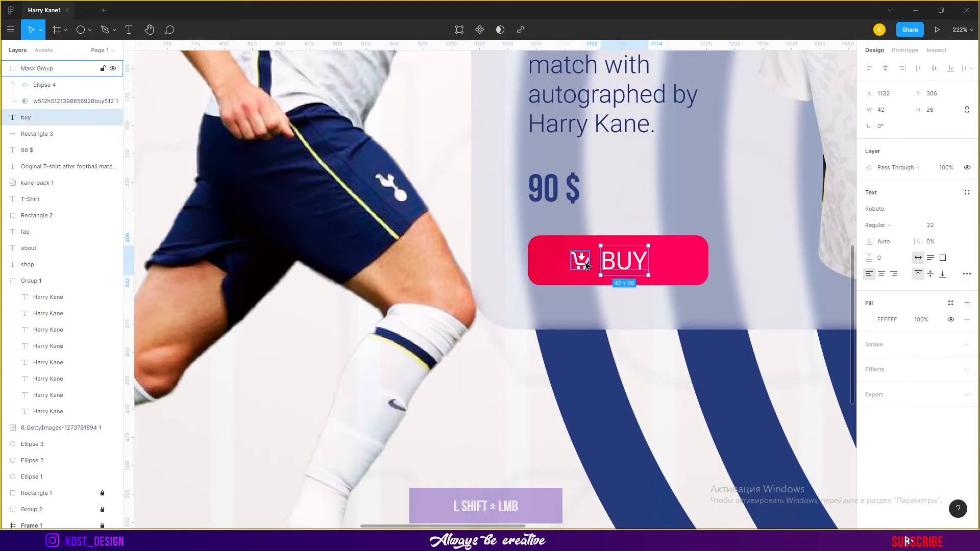
shift+click(587, 265)
key(ctrl+g)
shift+click(692, 262)
click(885, 70)
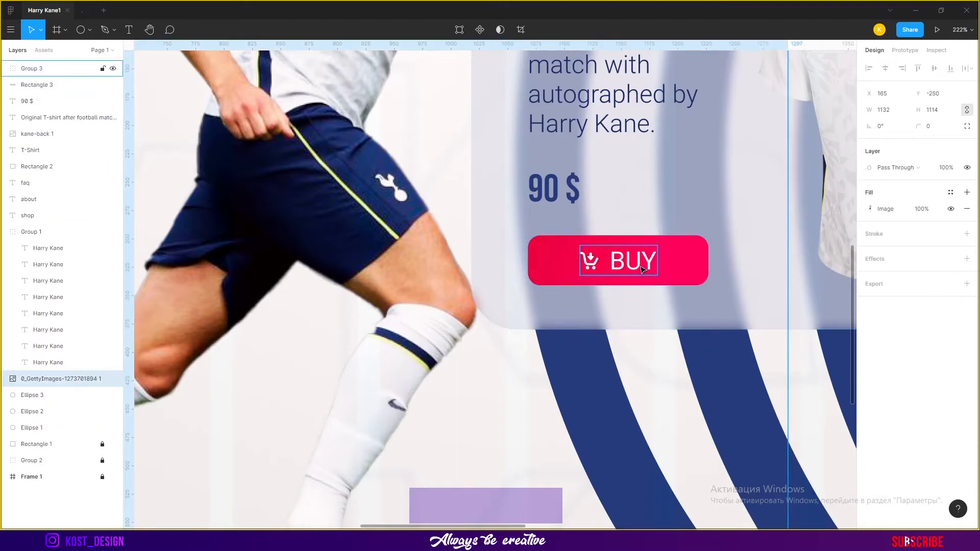
Set the BUY label's font weight to Bold
shift+click(641, 267)
scroll(663, 376, down, 5)
scroll(638, 347, up, 6)
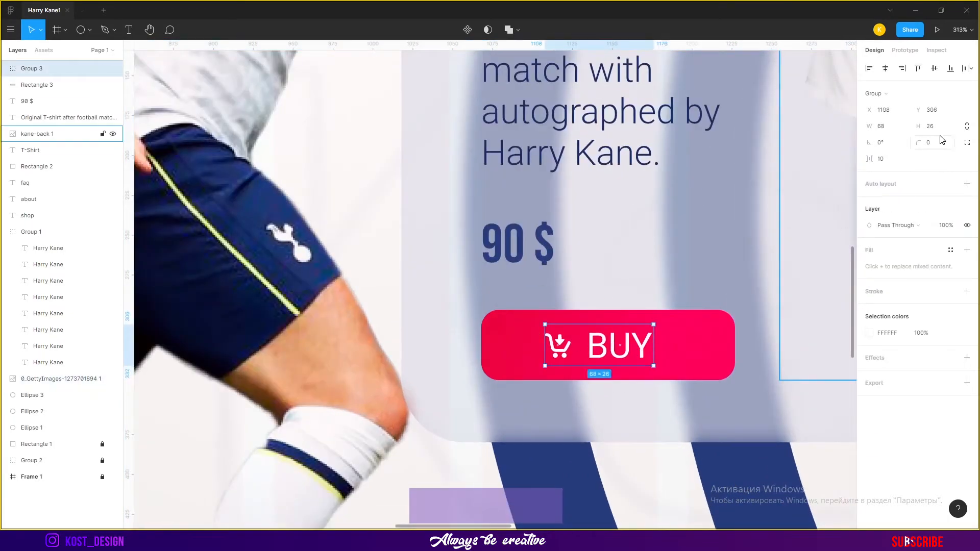
double_click(621, 347)
click(893, 225)
click(902, 250)
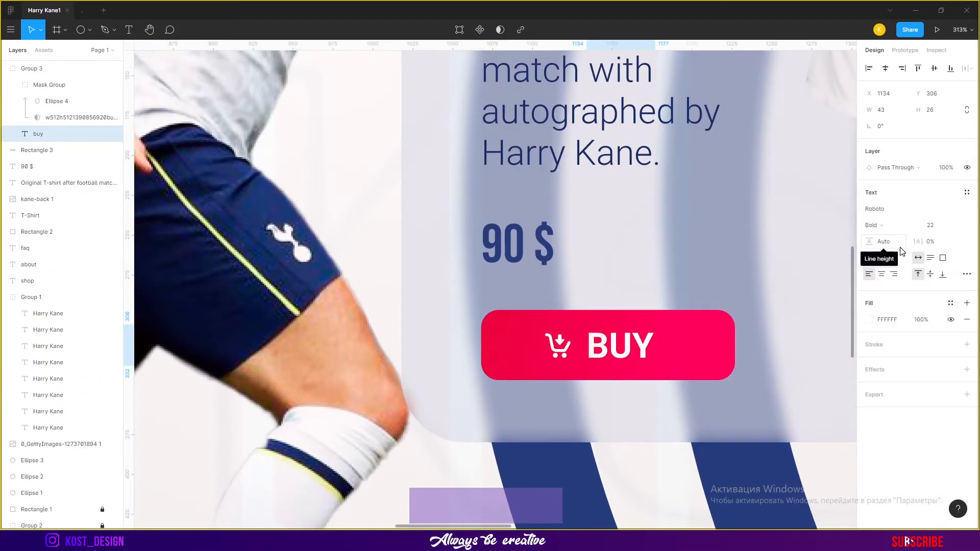
Set the BUY label's font size to 20
shift+click(558, 347)
click(630, 349)
click(669, 353)
double_click(633, 348)
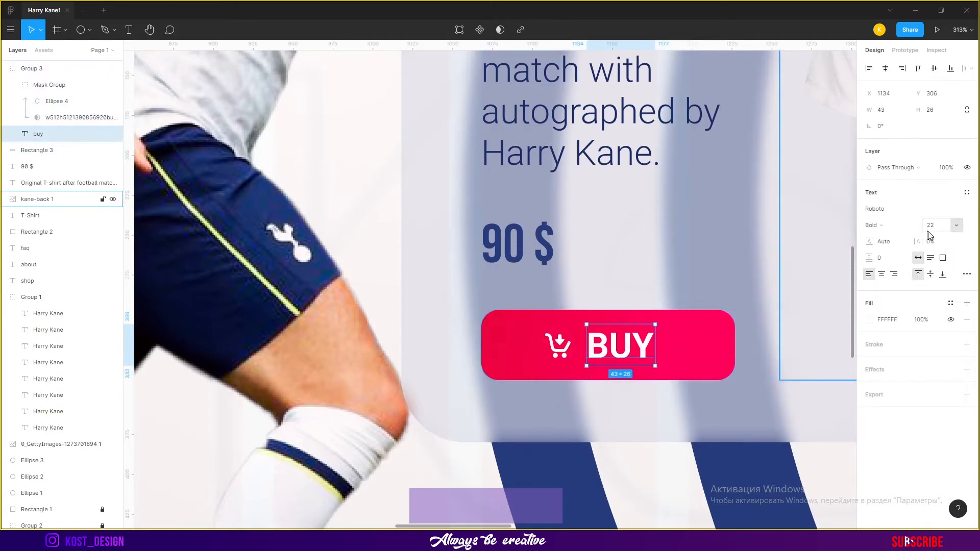
text(20)
key(Return)
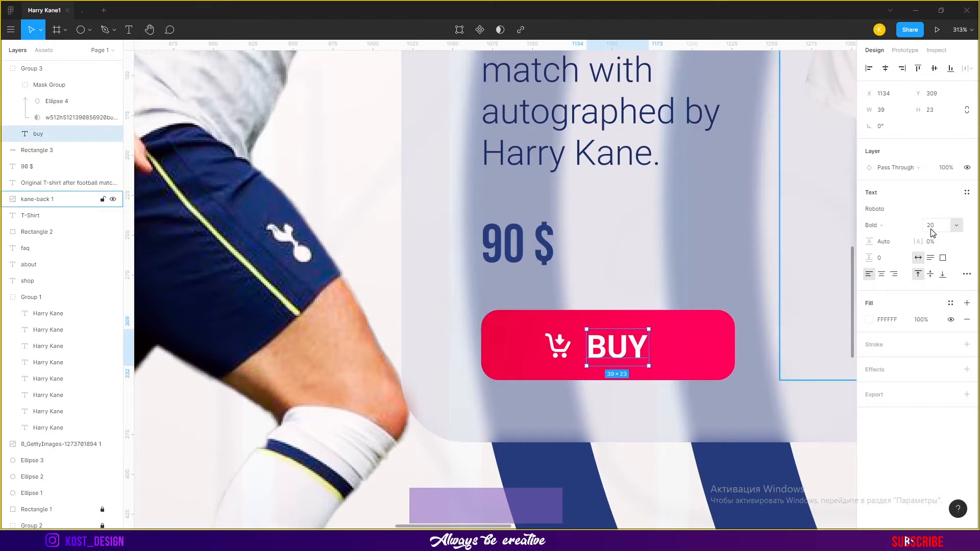
Compare the button with the reference design in the other tab
click(558, 346)
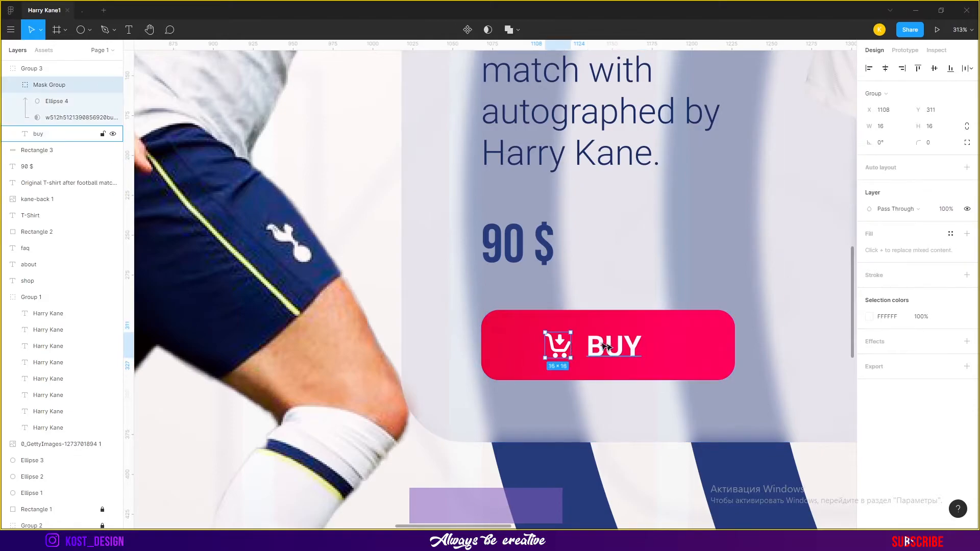
click(676, 398)
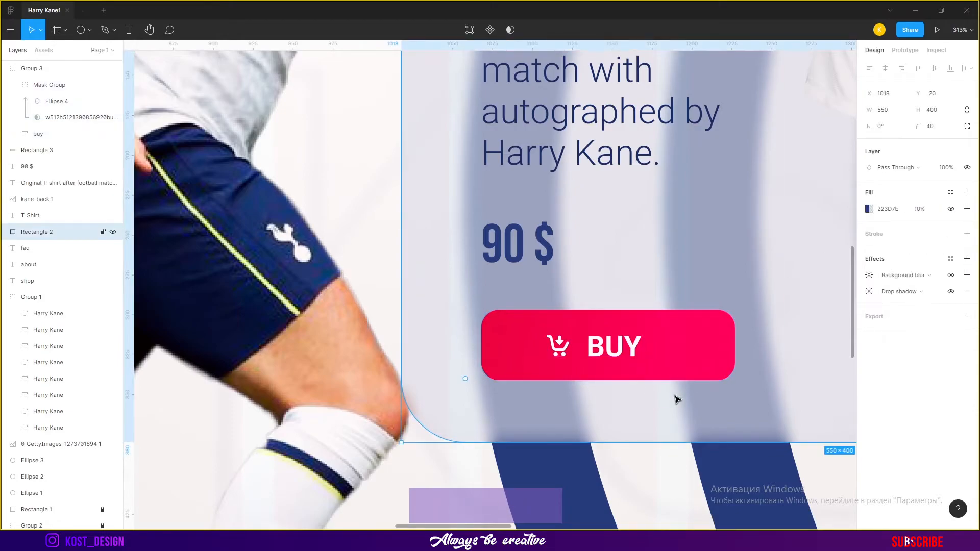
scroll(676, 398, down, 5)
click(83, 11)
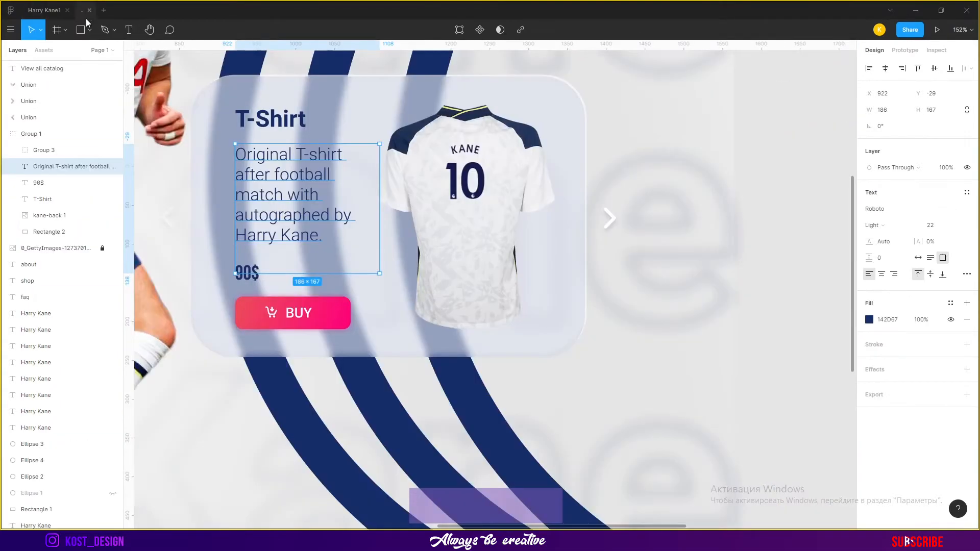
click(622, 369)
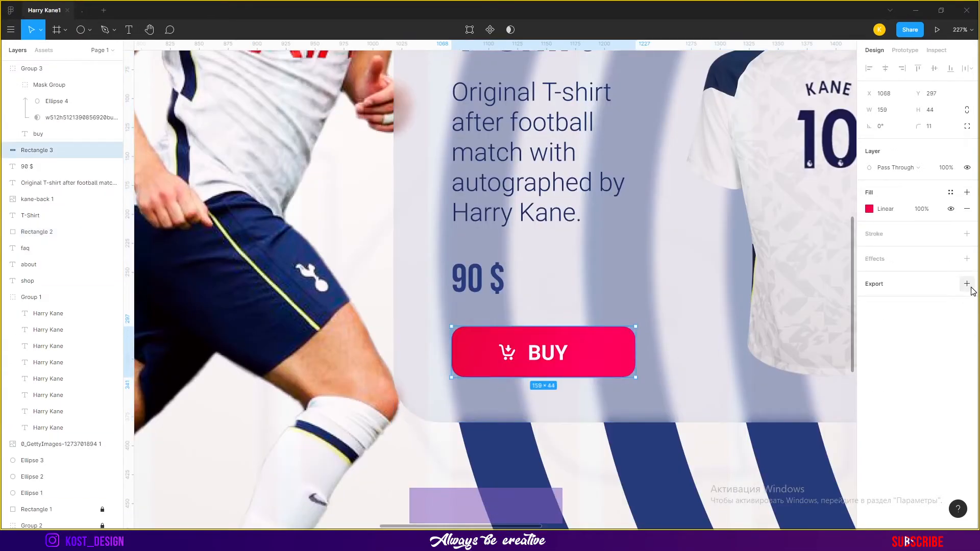
Add a Drop shadow effect to the BUY button rectangle
click(967, 284)
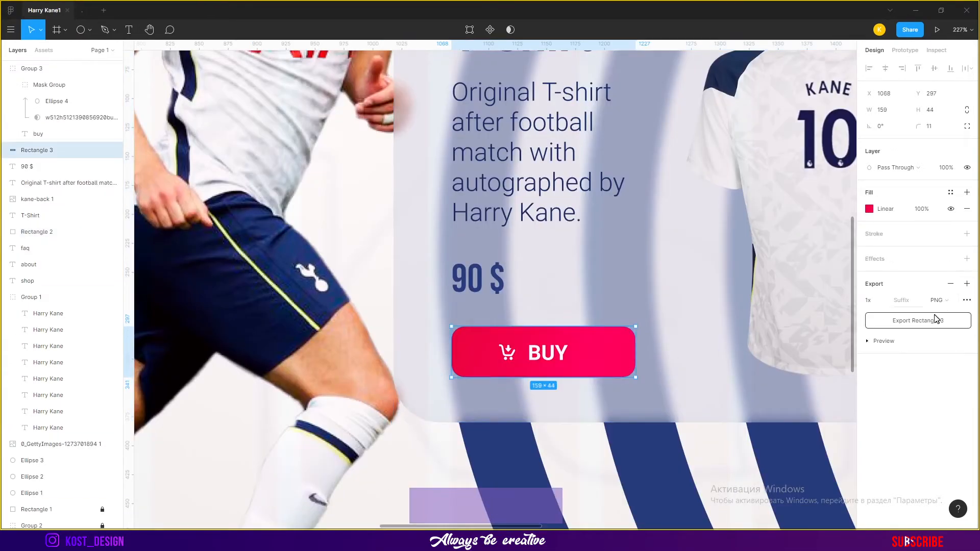
click(967, 259)
click(927, 280)
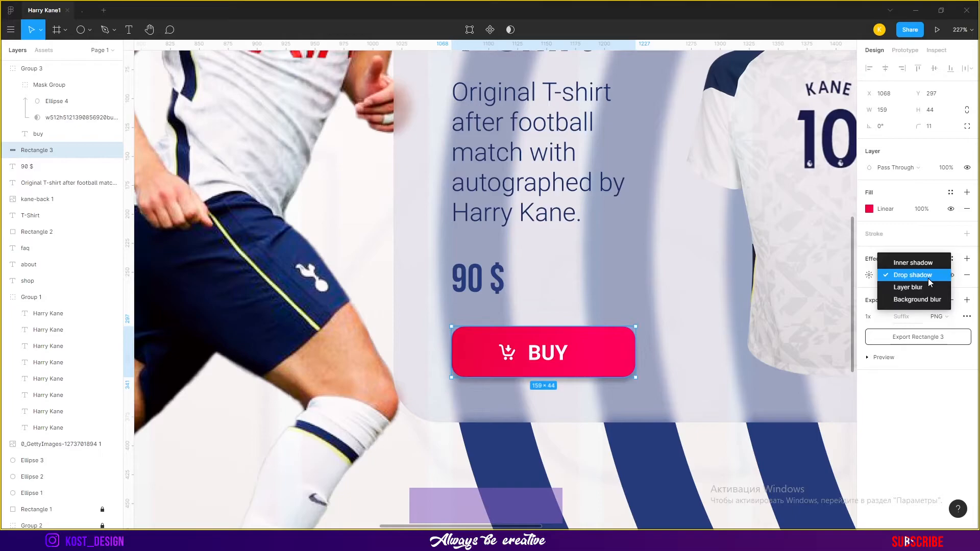
click(925, 297)
click(924, 279)
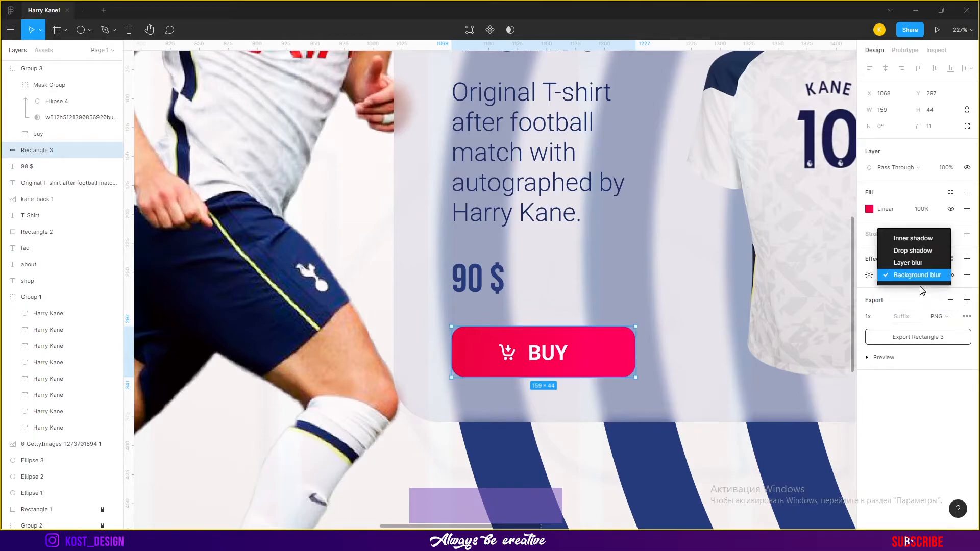
click(924, 262)
click(922, 277)
click(926, 250)
Set the button's drop shadow to X 0, Y 0, blur 7, color FE005A at 63% opacity
click(869, 275)
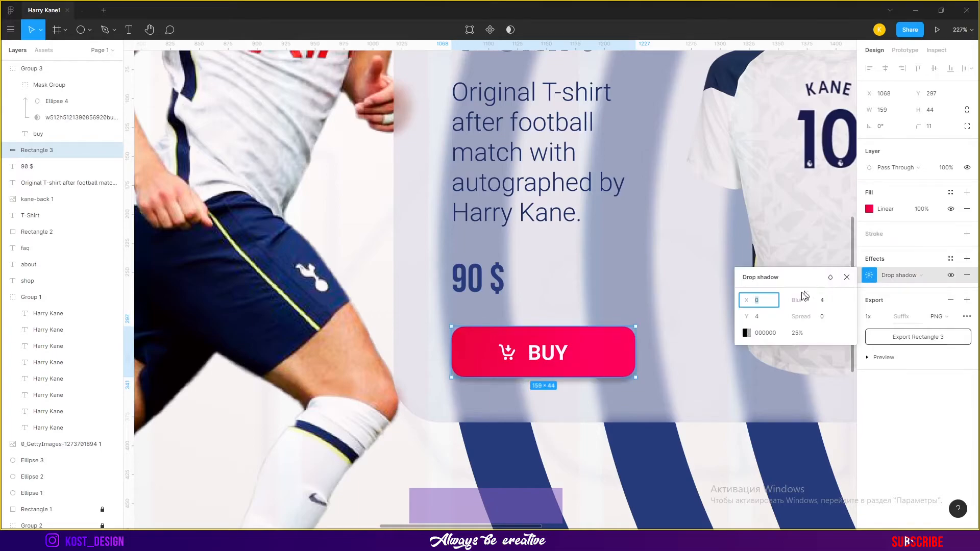
drag(797, 300, 806, 301)
click(747, 333)
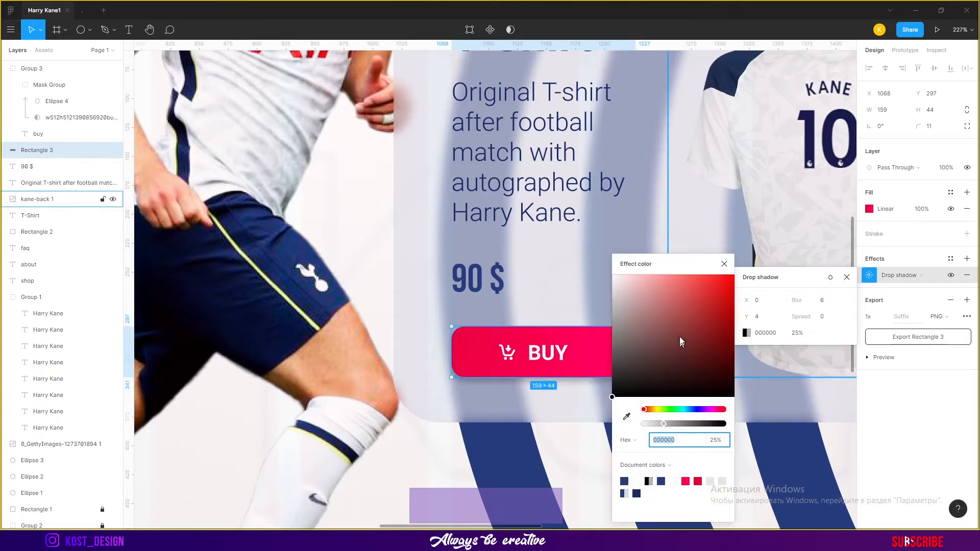
click(627, 417)
click(572, 356)
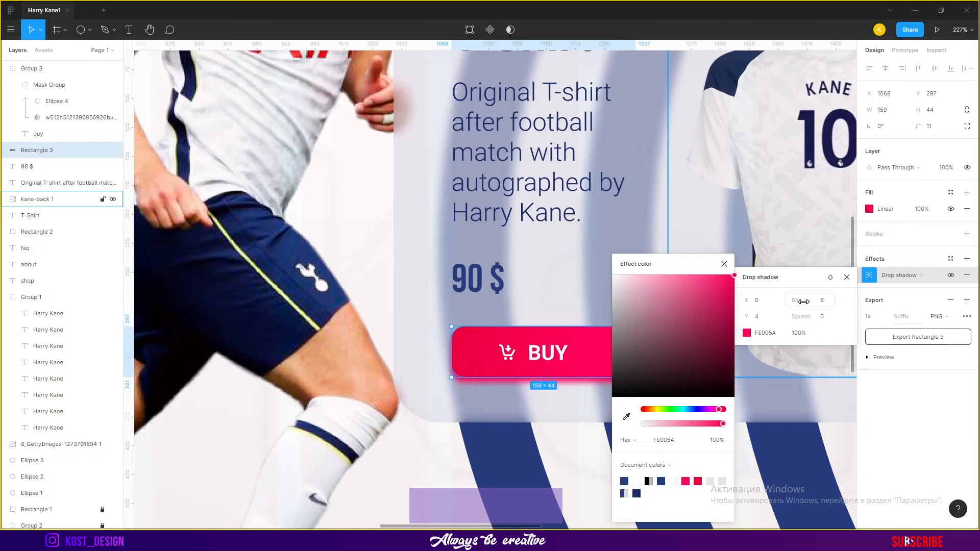
drag(745, 319, 742, 319)
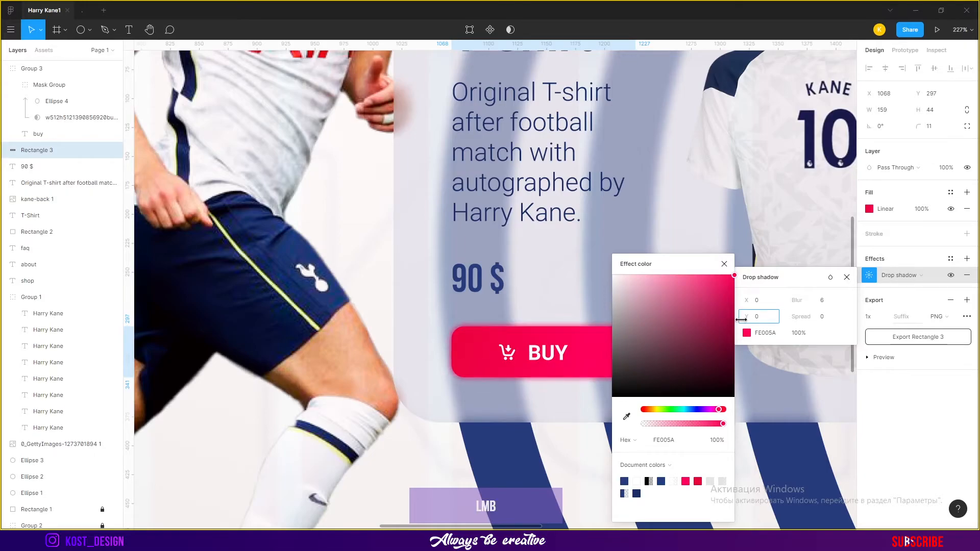
drag(723, 424, 707, 425)
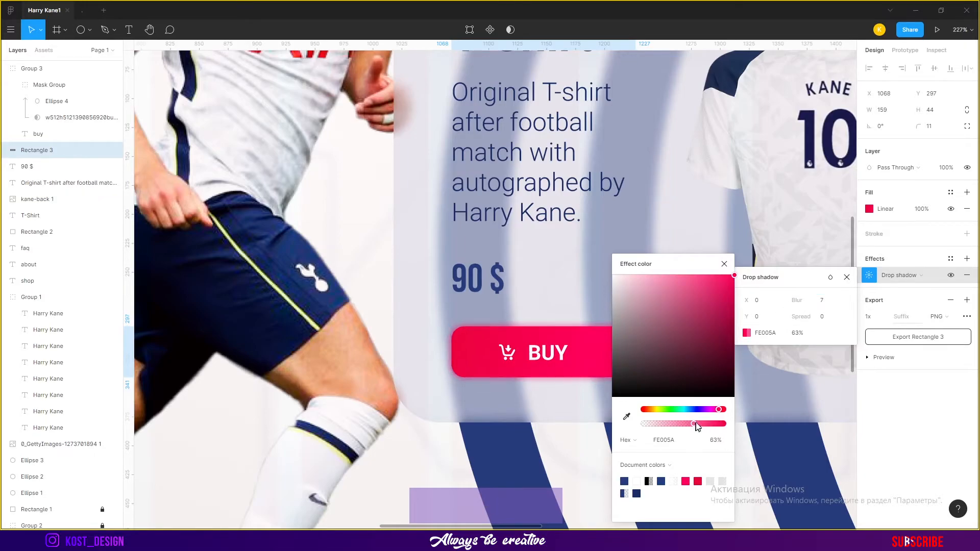
click(724, 264)
click(847, 277)
Try changing the T-Shirt heading's color to white
scroll(703, 279, down, 5)
click(756, 334)
scroll(753, 260, up, 3)
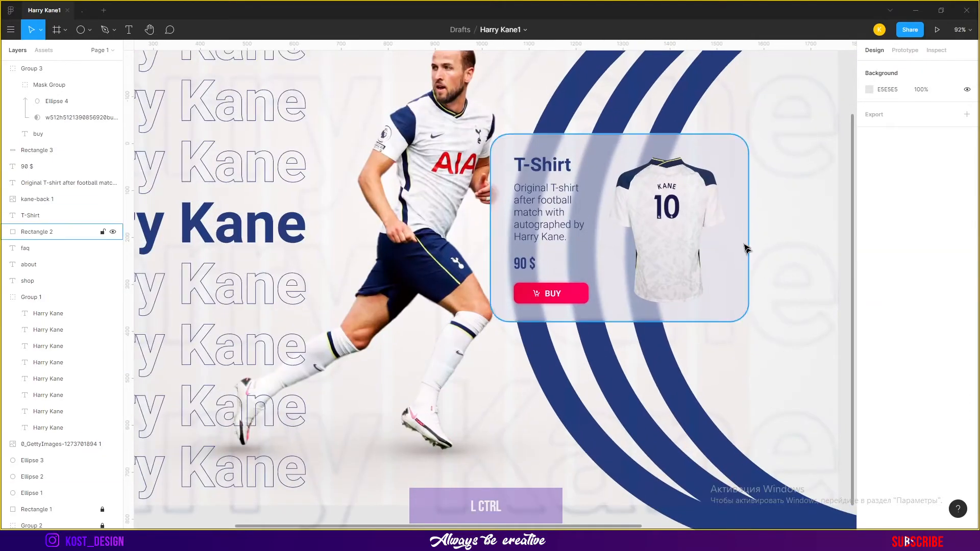
scroll(754, 261, up, 2)
click(561, 165)
click(869, 319)
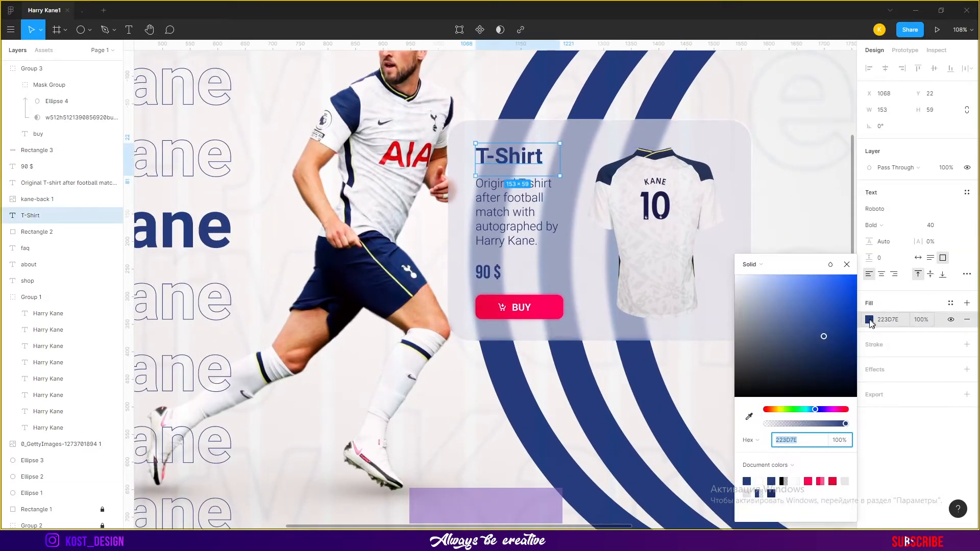
drag(848, 327, 731, 272)
scroll(621, 385, down, 4)
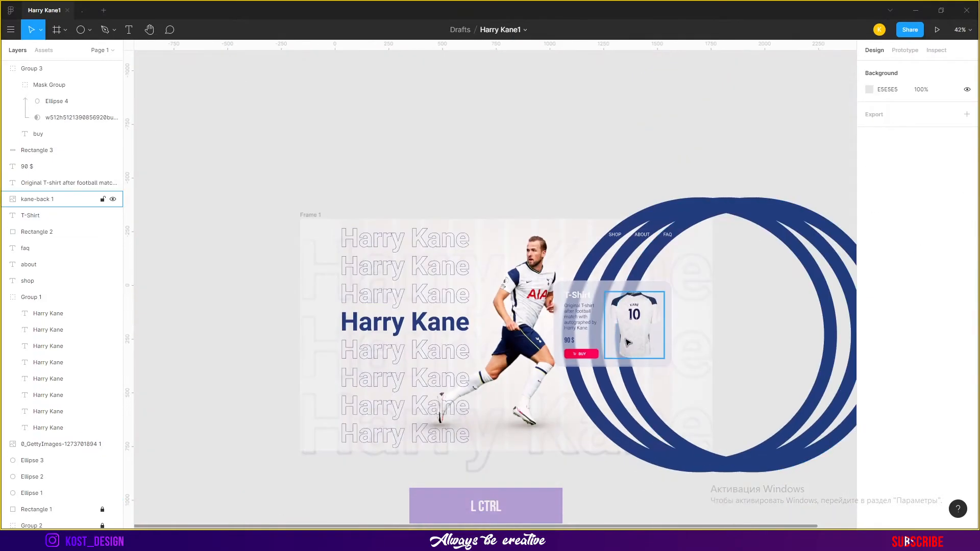
scroll(627, 337, up, 5)
click(496, 201)
key(ctrl)
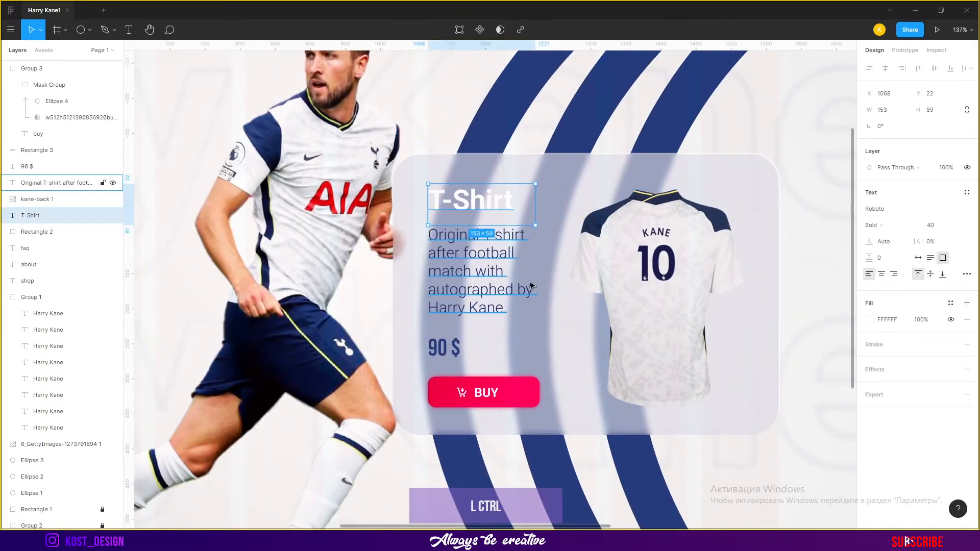
key(Escape)
Draw a rectangle about 107×22 px near the SHOP, ABOUT, FAQ navigation links
scroll(751, 131, down, 5)
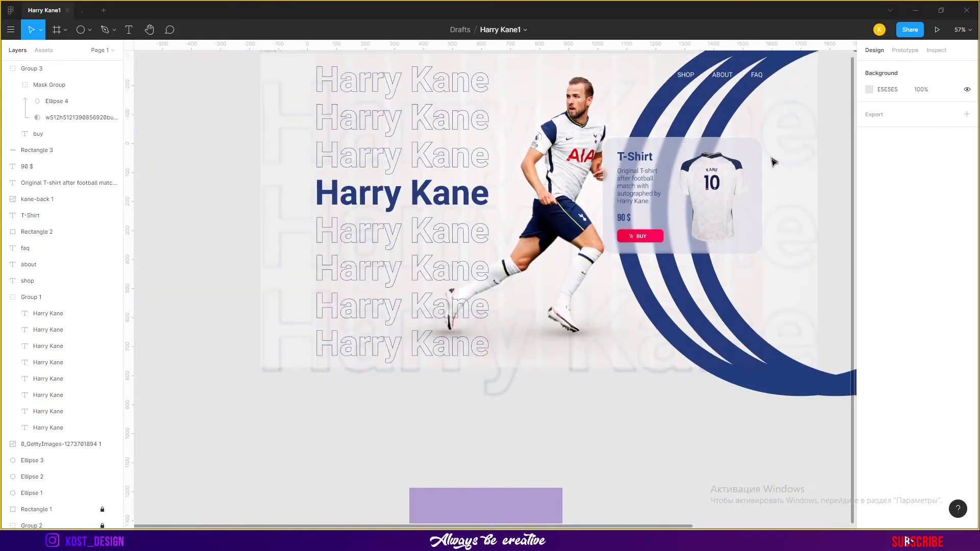
click(80, 30)
click(89, 30)
click(72, 52)
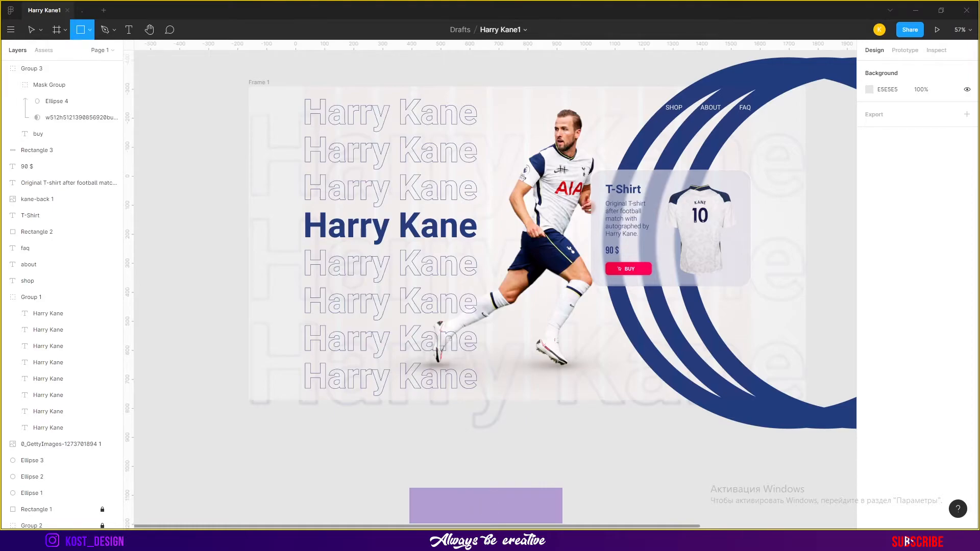
scroll(767, 212, up, 5)
mouse_move(734, 202)
mouse_down()
mouse_move(644, 219)
mouse_move(719, 250)
mouse_move(743, 244)
mouse_up()
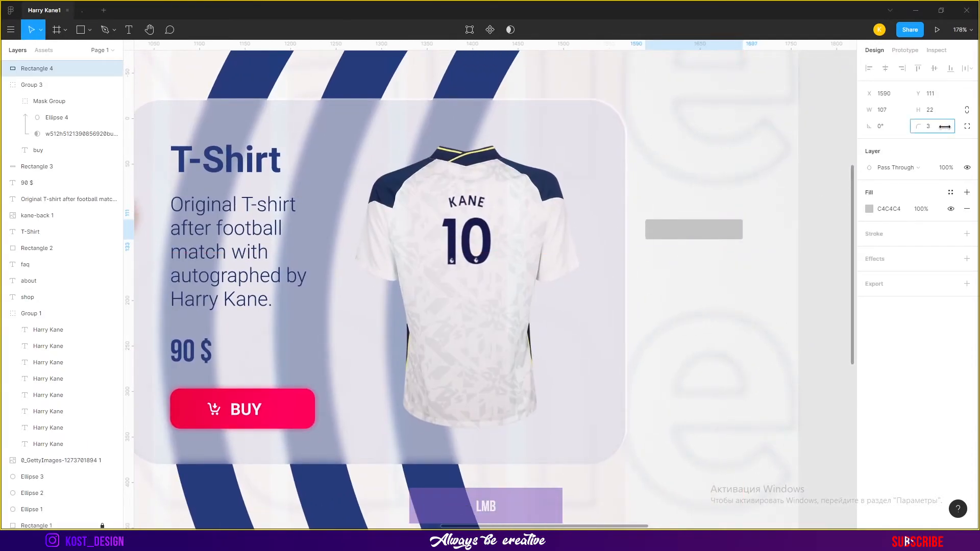
Round the rectangle's corners to a radius of 29 and fill it black
drag(237, 129, 238, 129)
click(870, 209)
drag(770, 282, 727, 348)
click(847, 212)
drag(752, 221, 722, 192)
Duplicate the rounded bar and rotate the two bars to 45° and 135° so they form an upward chevron
key(ctrl+c)
key(ctrl+v)
drag(729, 264, 751, 241)
shift+click(706, 230)
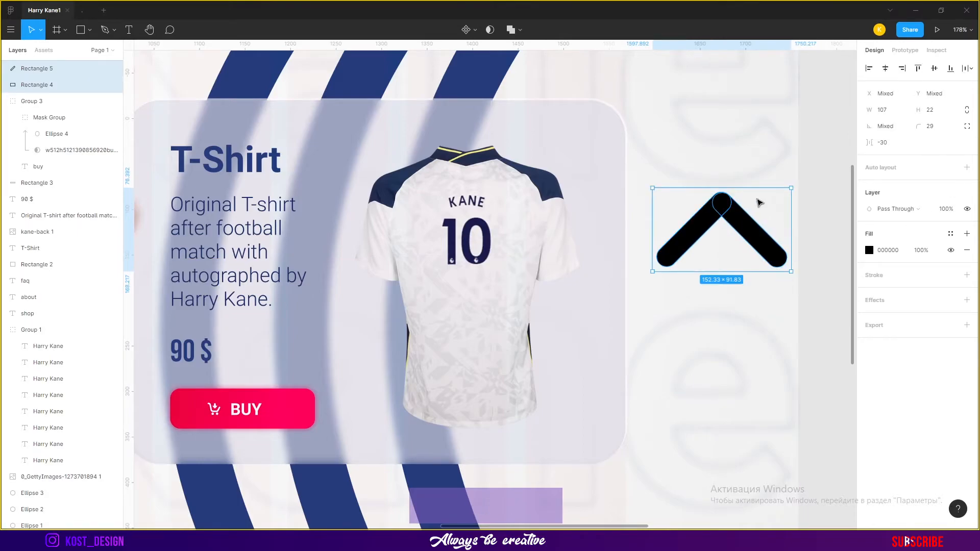
Zoom in and inspect the joint at the chevron's tip in vector edit mode
scroll(760, 203, up, 5)
click(720, 256)
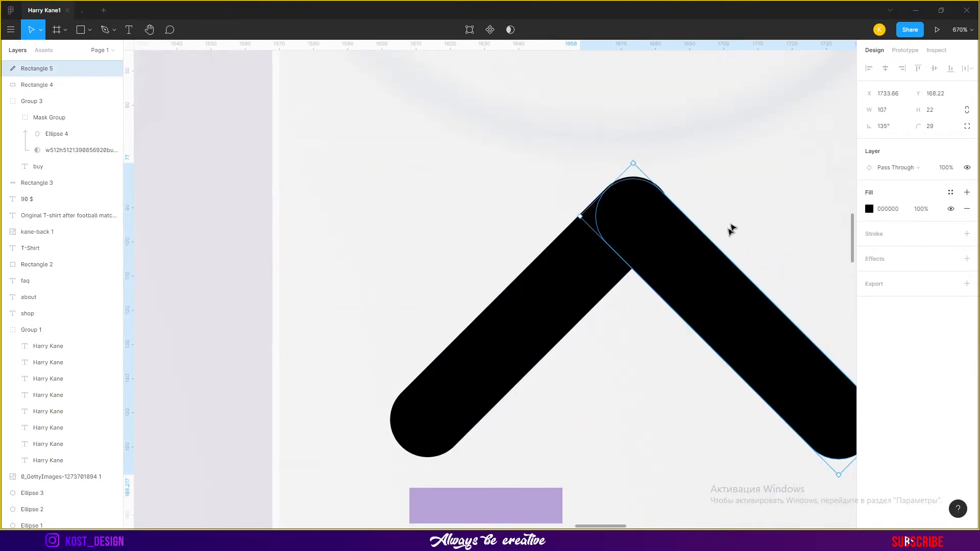
double_click(700, 247)
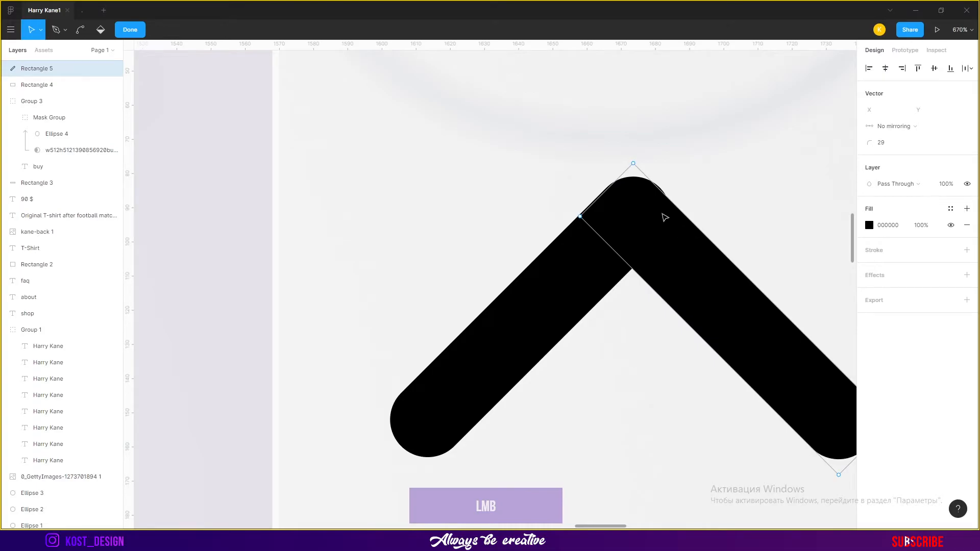
scroll(652, 367, down, 5)
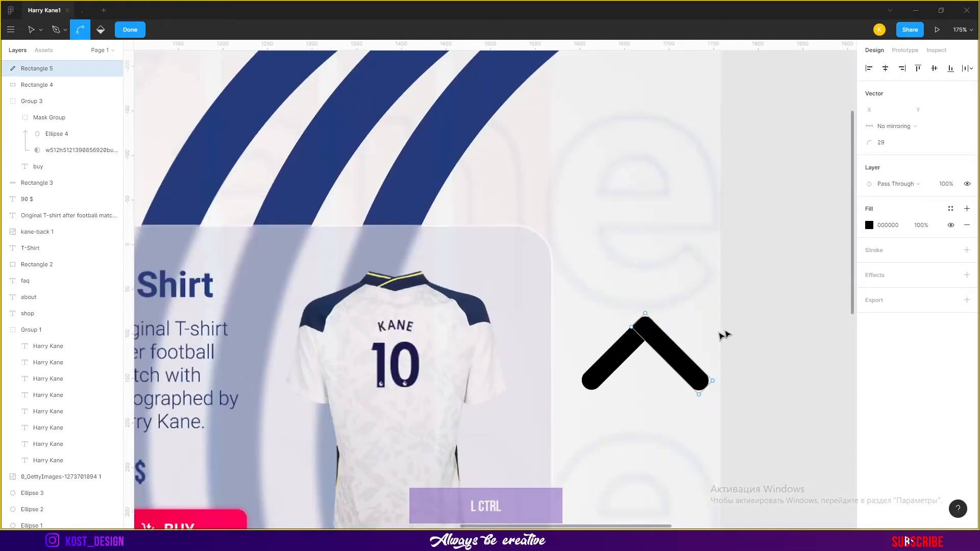
scroll(704, 383, up, 6)
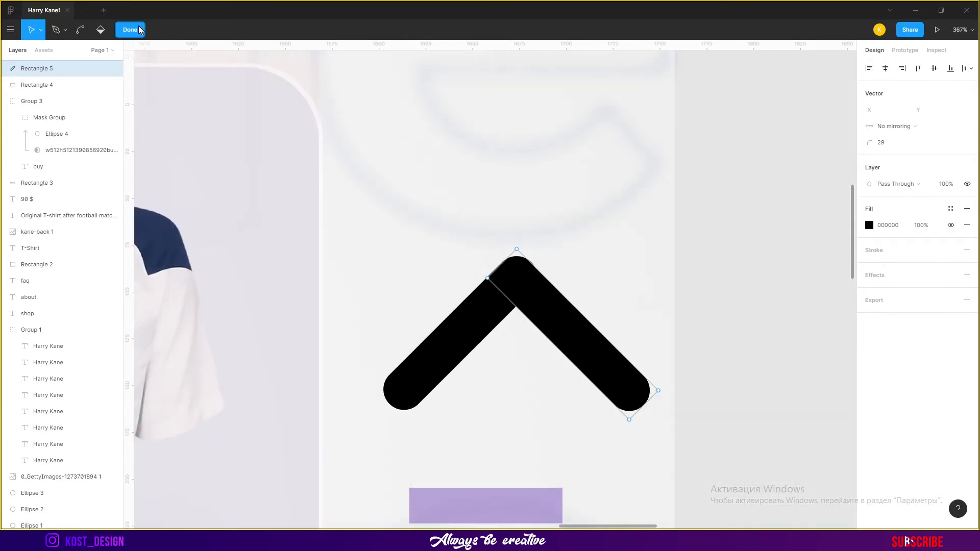
click(140, 30)
Nudge the two bars so their rounded ends overlap exactly at the chevron's tip
scroll(463, 258, up, 10)
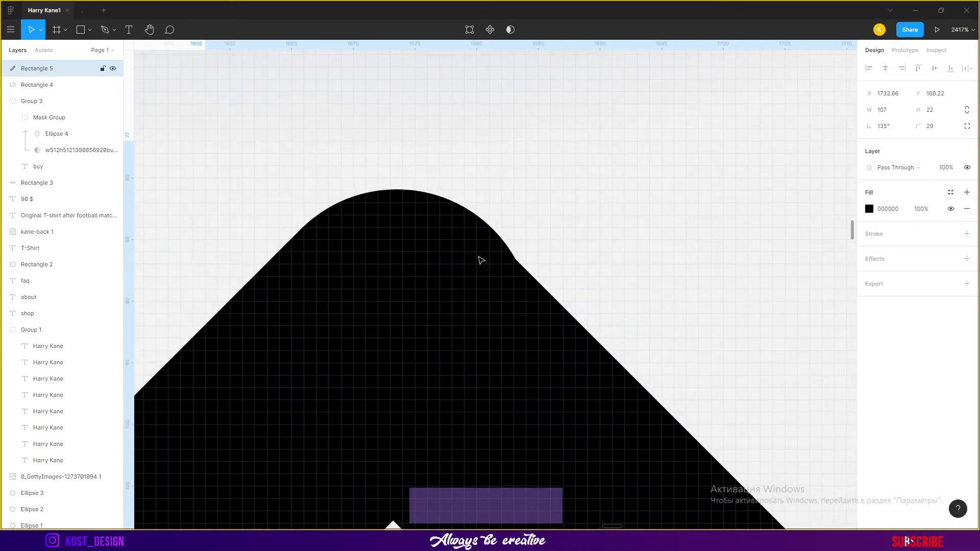
key(Right)
click(504, 212)
click(239, 303)
key(Right)
click(501, 209)
click(496, 276)
key(Down)
key(Up)
key(Left)
key(Up)
key(Right)
key(Up)
key(Down)
key(Down)
click(243, 414)
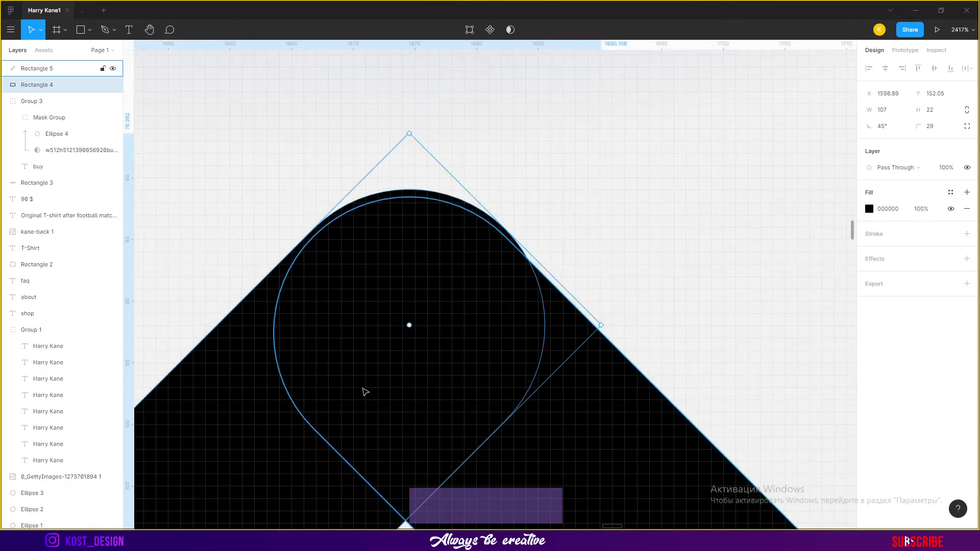
click(513, 374)
shift+click(328, 415)
Select both chevron bars and combine them with a Union boolean
scroll(598, 289, down, 5)
click(511, 29)
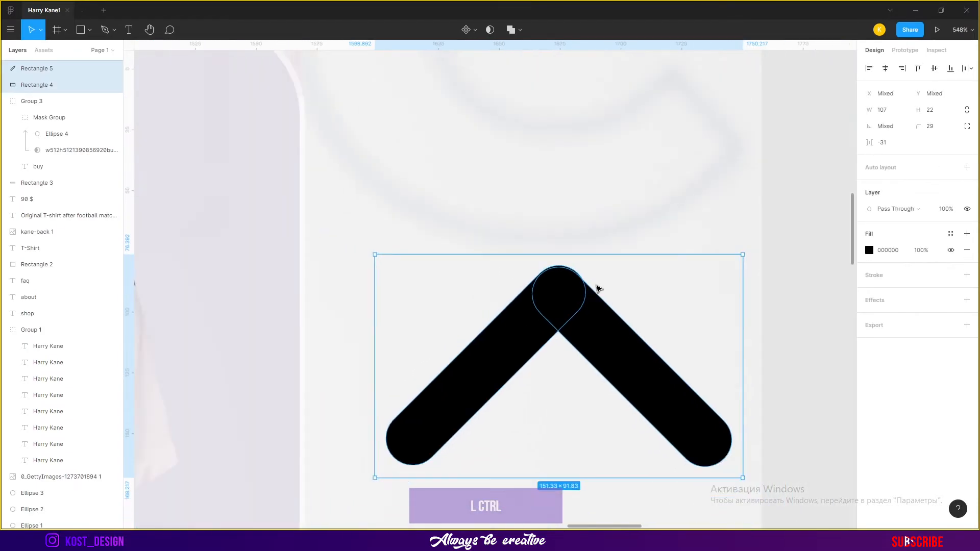
click(503, 51)
click(786, 258)
scroll(771, 258, down, 3)
scroll(769, 254, down, 1)
click(745, 304)
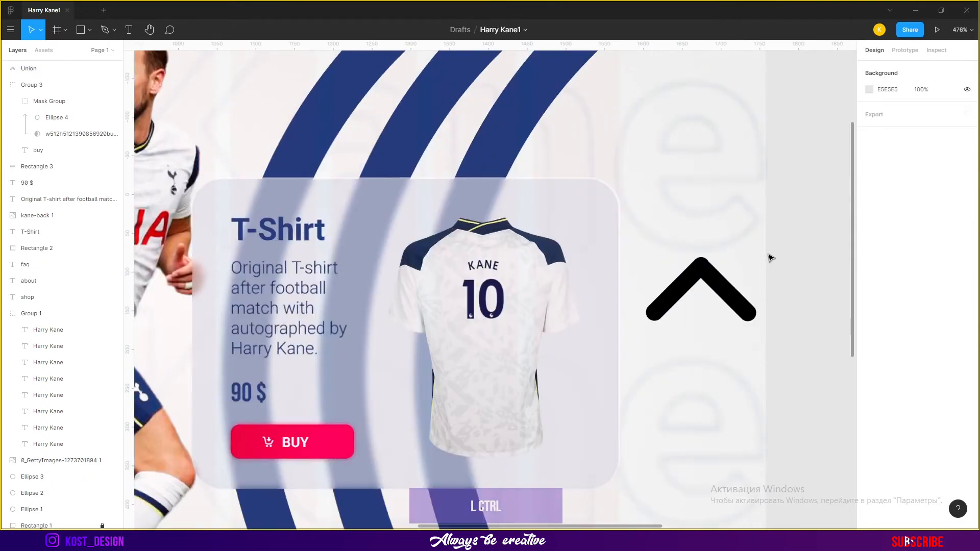
Rotate the chevron to point right and scale it down to about 21×12 px beside the card
drag(758, 256, 597, 370)
scroll(712, 295, up, 3)
scroll(616, 333, down, 3)
click(536, 312)
drag(620, 283, 763, 195)
shift+click(557, 301)
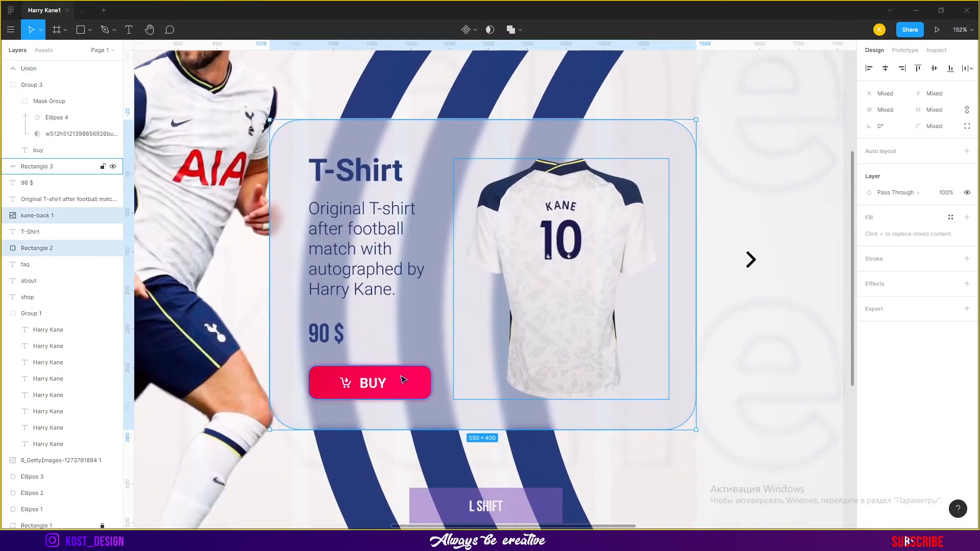
Group the card, T-shirt image, heading, description, price and BUY button and name the group Card
shift+click(403, 376)
shift+click(364, 382)
shift+click(329, 332)
shift+click(345, 252)
shift+click(356, 177)
key(ctrl+g)
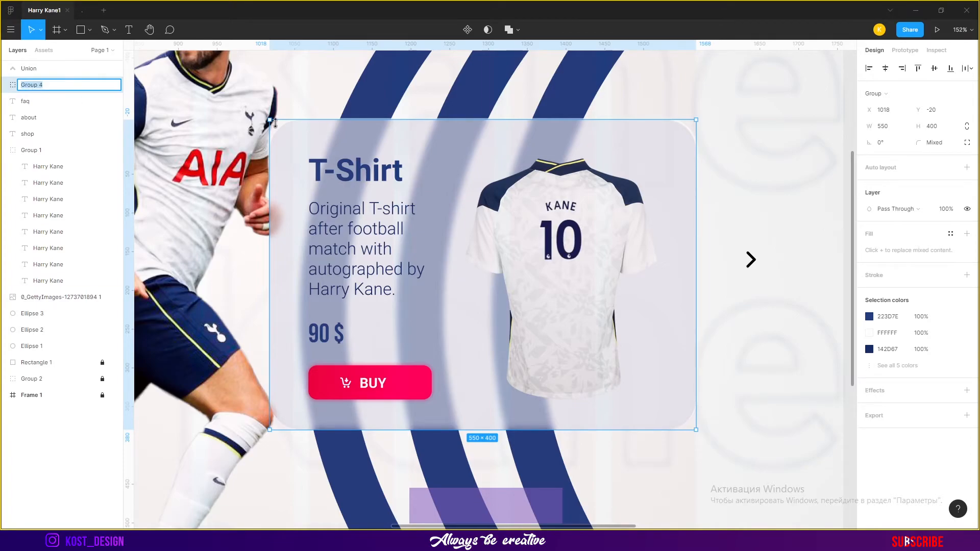
click(772, 337)
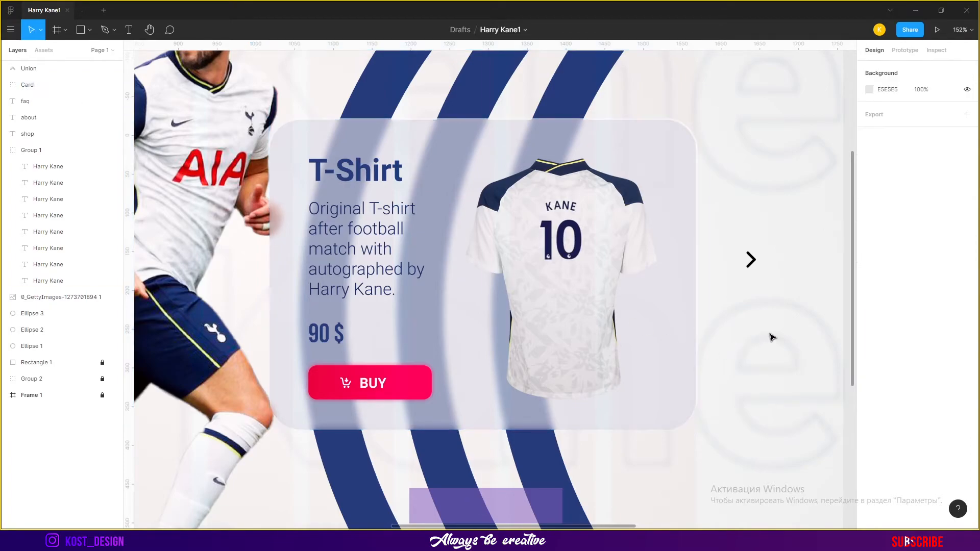
Zoom in on the arrow chevron and change its fill to white FFFFFF
scroll(774, 268, up, 5)
click(703, 274)
scroll(702, 275, down, 4)
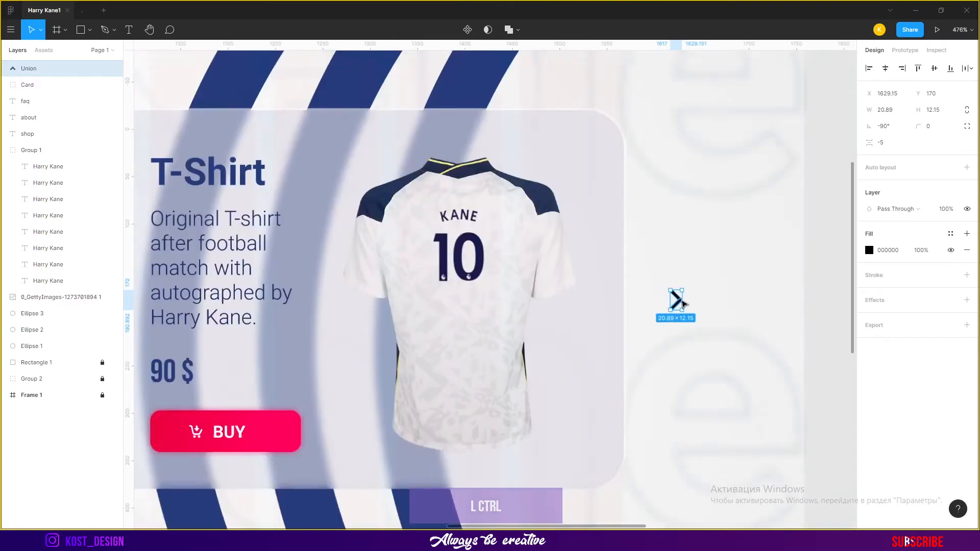
shift+click(615, 303)
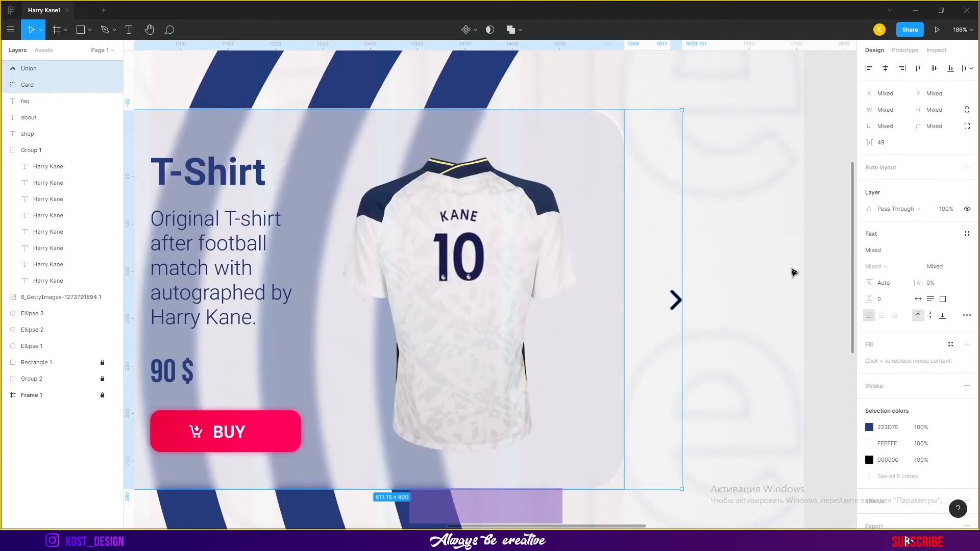
click(800, 263)
scroll(697, 306, up, 4)
click(640, 296)
click(869, 250)
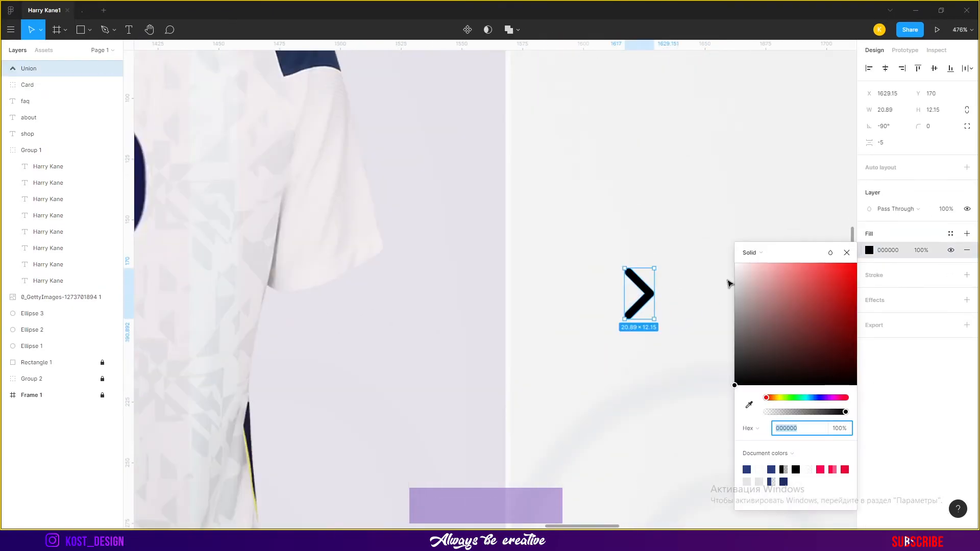
drag(735, 270, 734, 262)
Add a Drop shadow effect to the arrow chevron and open its settings
click(967, 300)
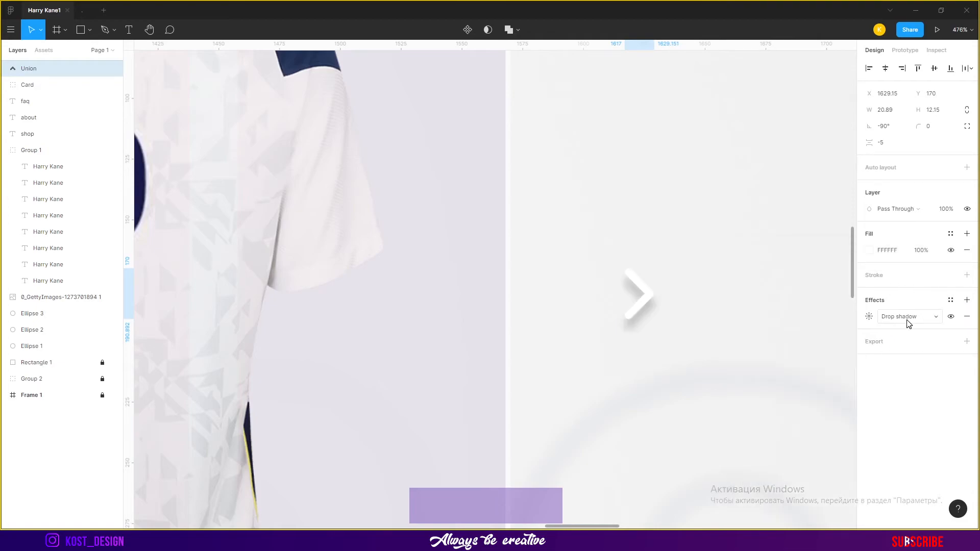
click(868, 317)
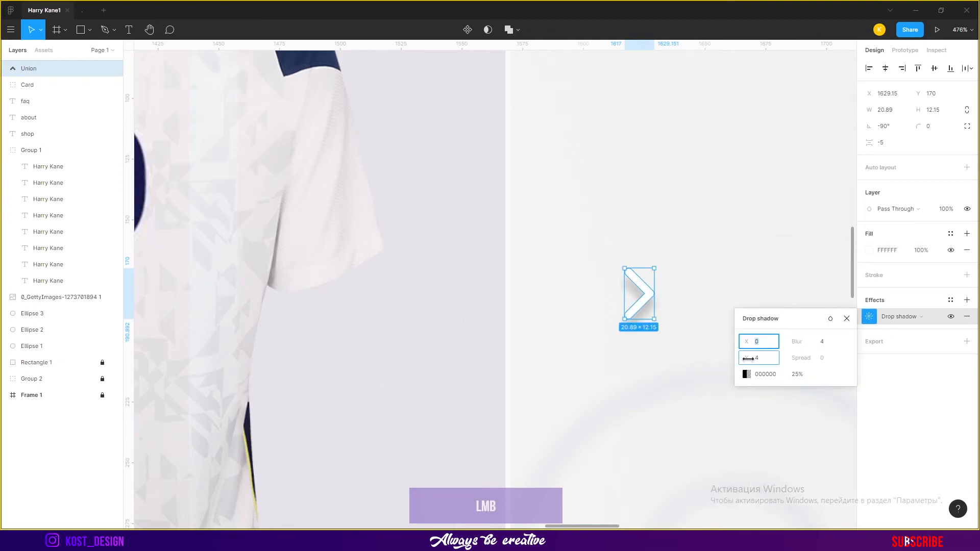
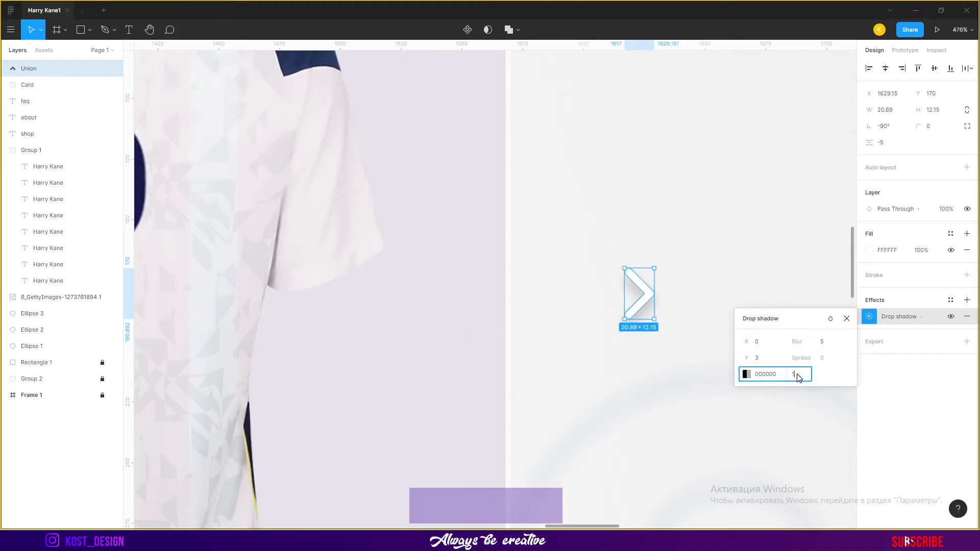
Close the drop shadow settings and duplicate the arrow chevron, moving the copy to the left side of the card
click(847, 319)
scroll(705, 278, down, 3)
click(825, 282)
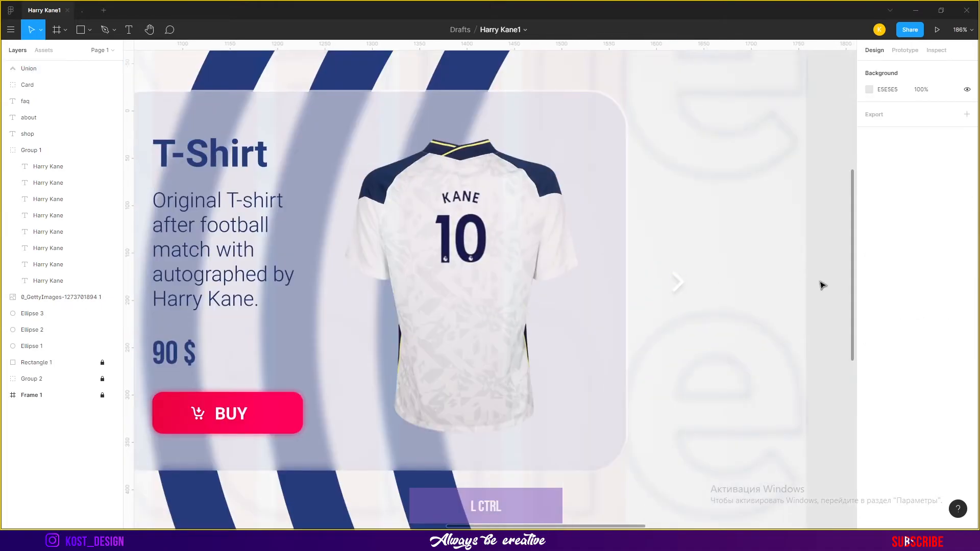
scroll(825, 282, down, 2)
scroll(789, 284, up, 3)
click(674, 280)
drag(674, 280, 146, 330)
Flip the copied chevron so it points left
scroll(715, 279, down, 3)
drag(178, 296, 313, 295)
scroll(266, 299, up, 4)
Undo the accidental change to the player photo and lock the photo layer
click(381, 233)
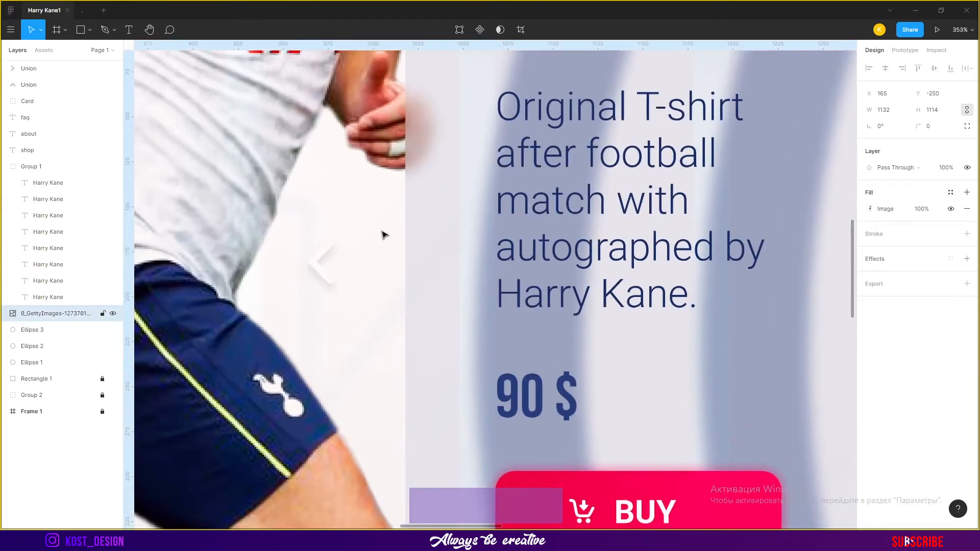
scroll(289, 252, up, 4)
key(ctrl+z)
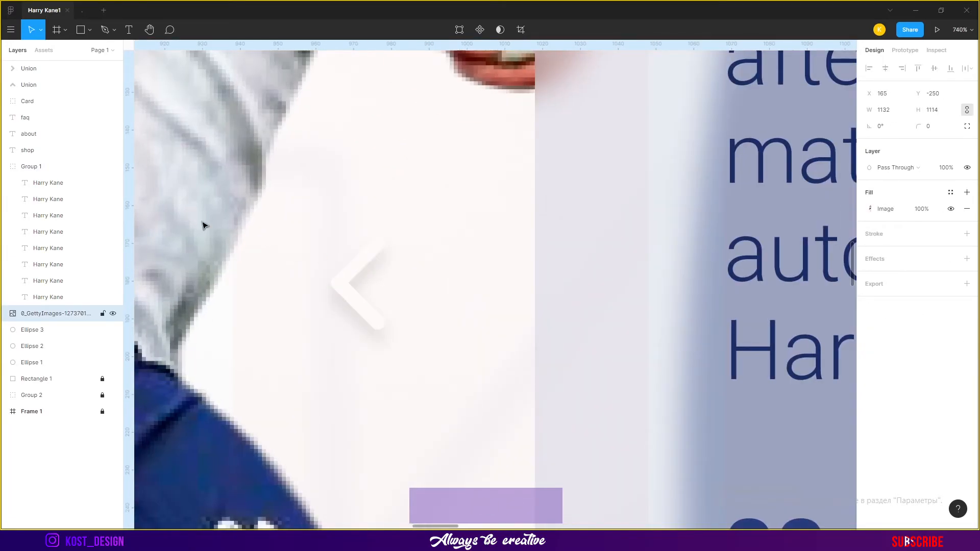
click(102, 315)
Reduce the left chevron's opacity to 50%
click(341, 286)
scroll(414, 306, down, 5)
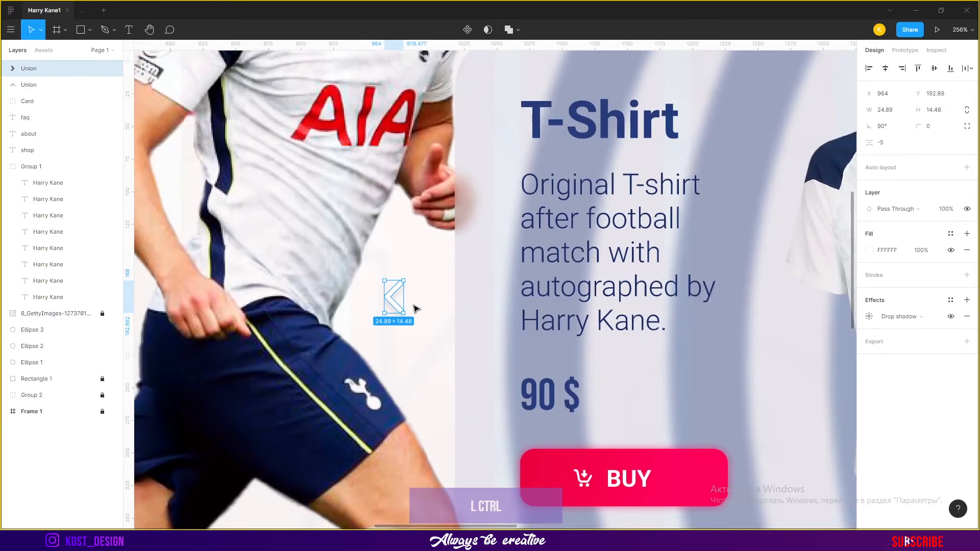
click(870, 250)
click(922, 250)
text(40)
key(Return)
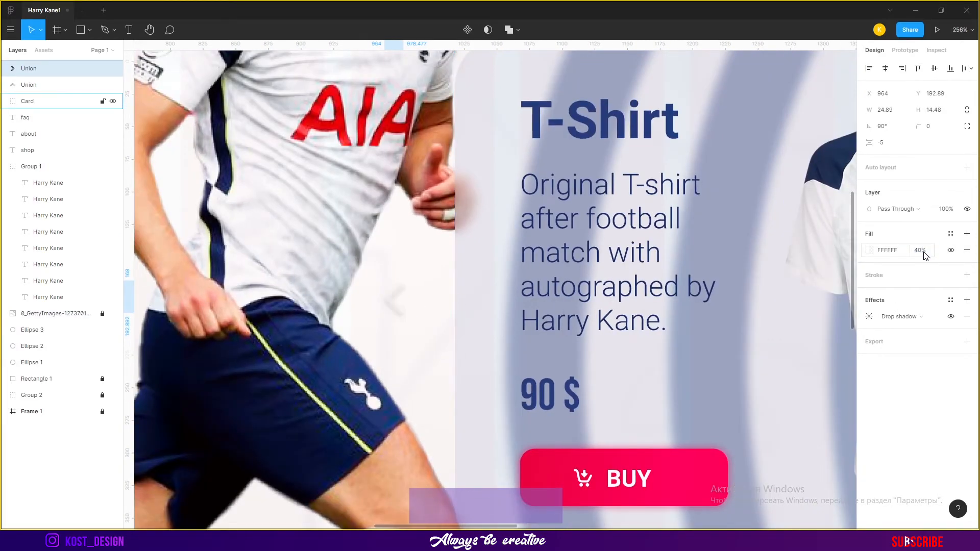
text(50)
key(Return)
key(Return)
Pick a new fill colour for the left chevron in the colour picker
scroll(389, 315, down, 4)
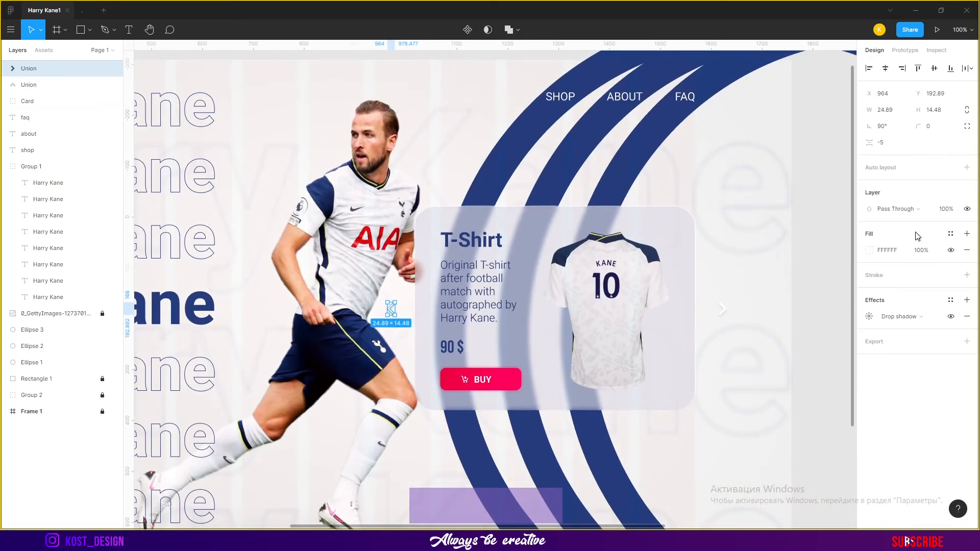
scroll(439, 309, up, 4)
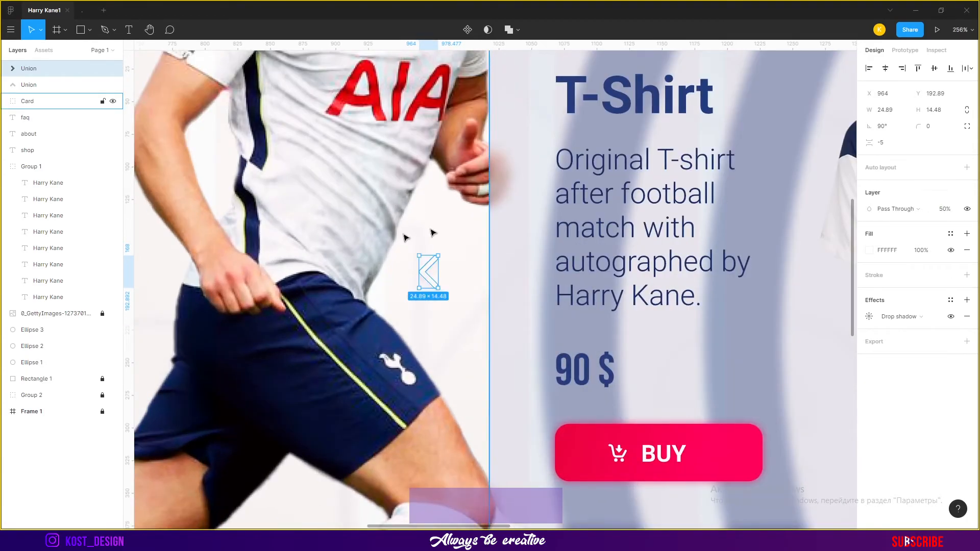
scroll(512, 265, down, 8)
click(758, 261)
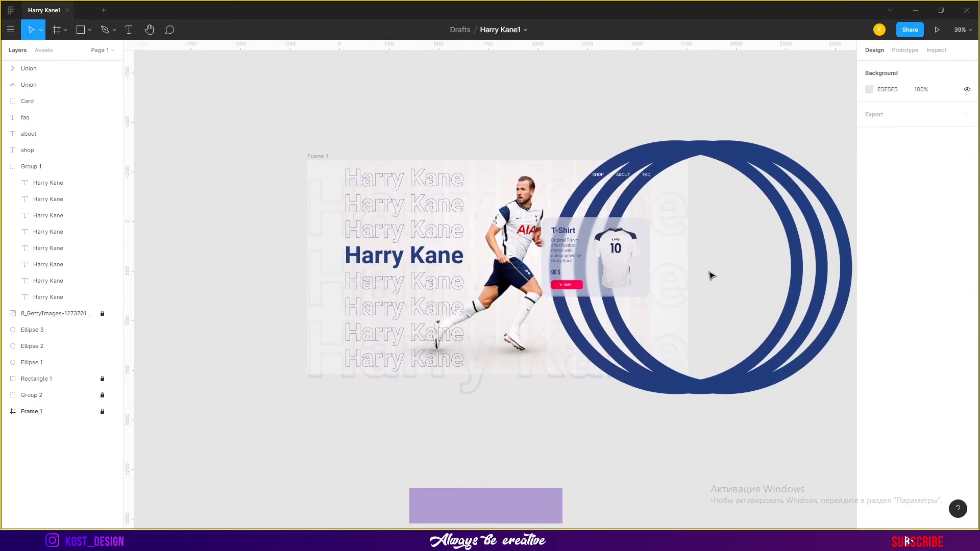
scroll(705, 278, up, 5)
click(398, 230)
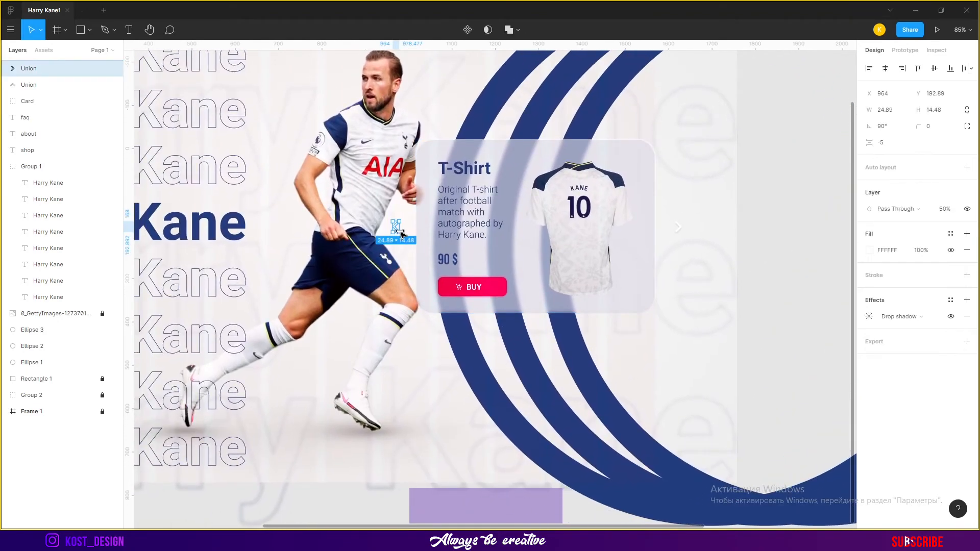
click(871, 249)
click(796, 195)
key(ctrl+z)
click(869, 251)
click(784, 210)
Duplicate the right chevron and place the copy near the bottom centre of the frame
scroll(702, 239, up, 3)
drag(674, 229, 168, 515)
drag(270, 500, 579, 313)
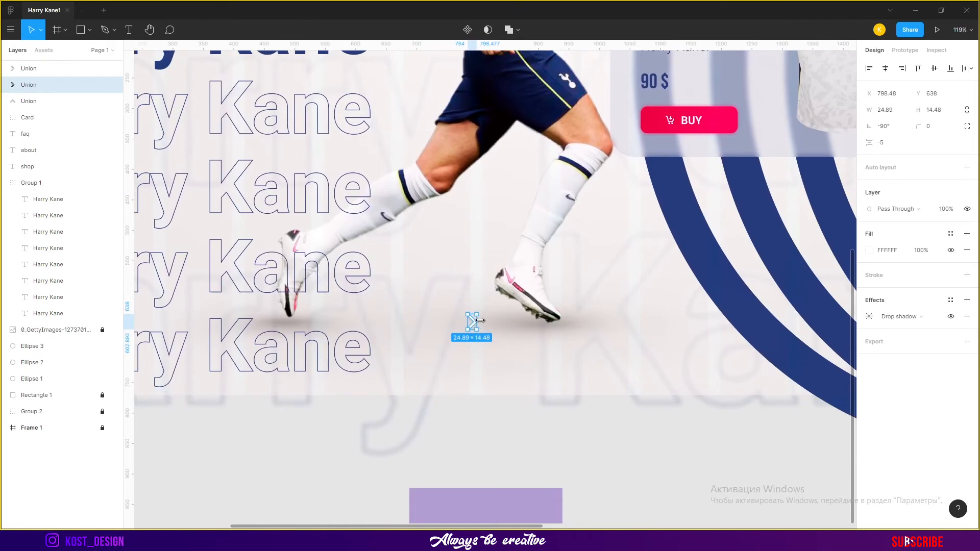
key(Escape)
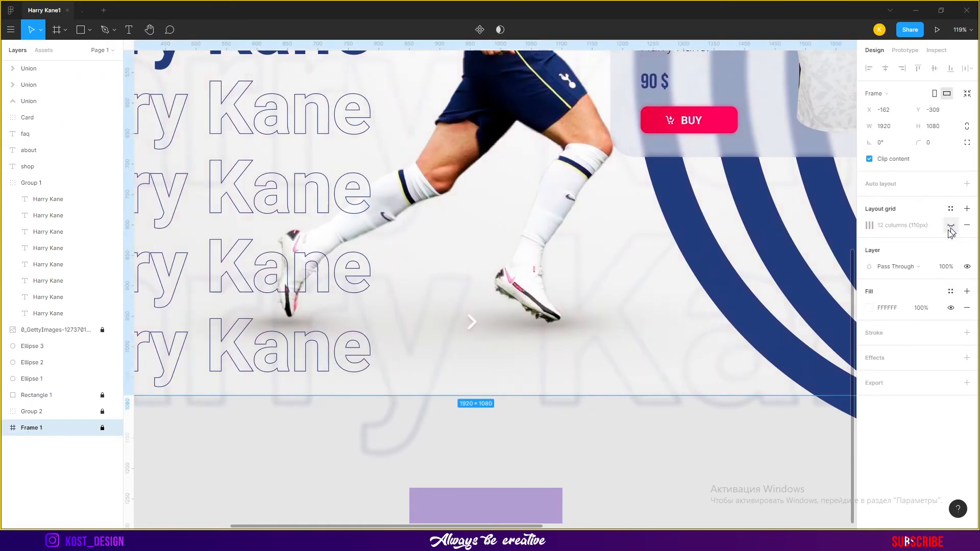
key(Escape)
Rotate the bottom chevron to 180° so it points down and nudge it into place
scroll(472, 322, up, 5)
click(452, 304)
drag(467, 282, 478, 405)
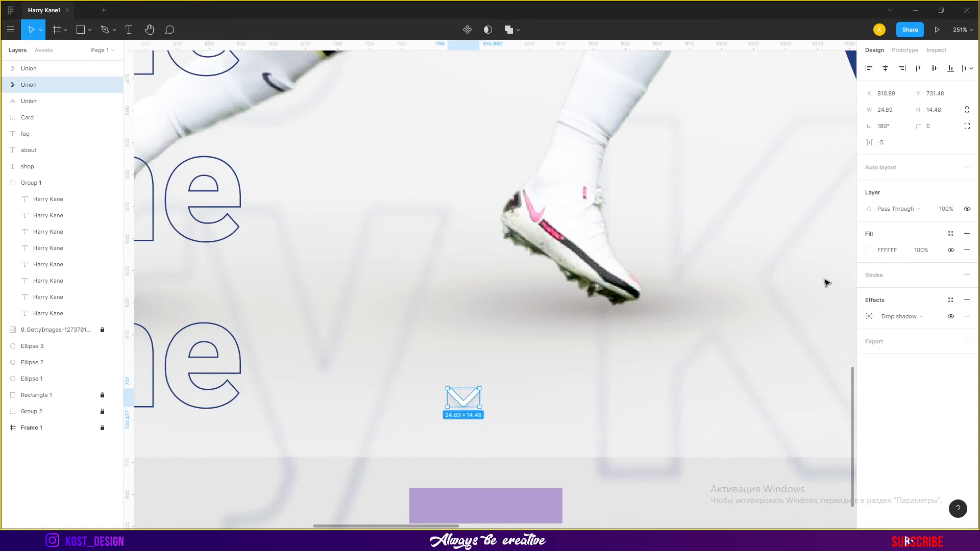
ctrl+click(38, 428)
click(620, 513)
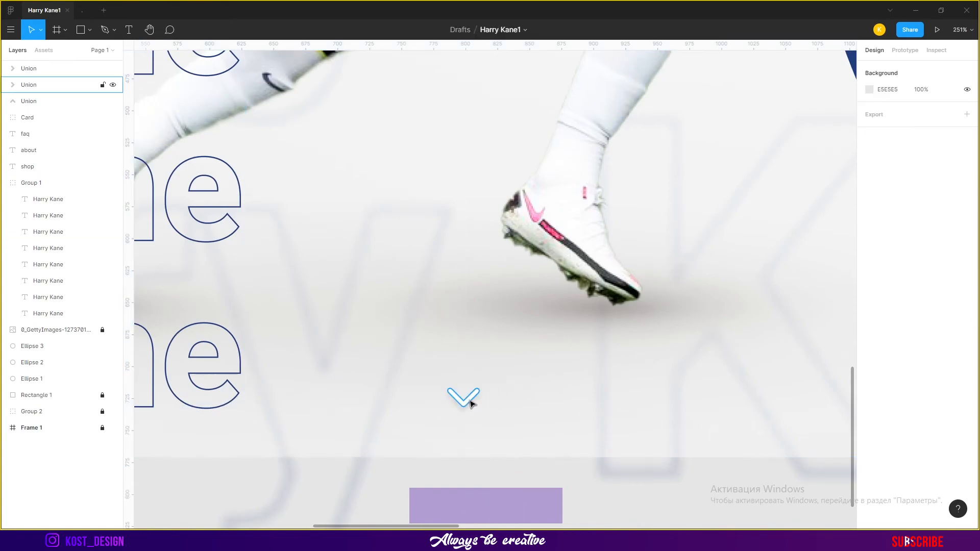
drag(469, 401, 474, 402)
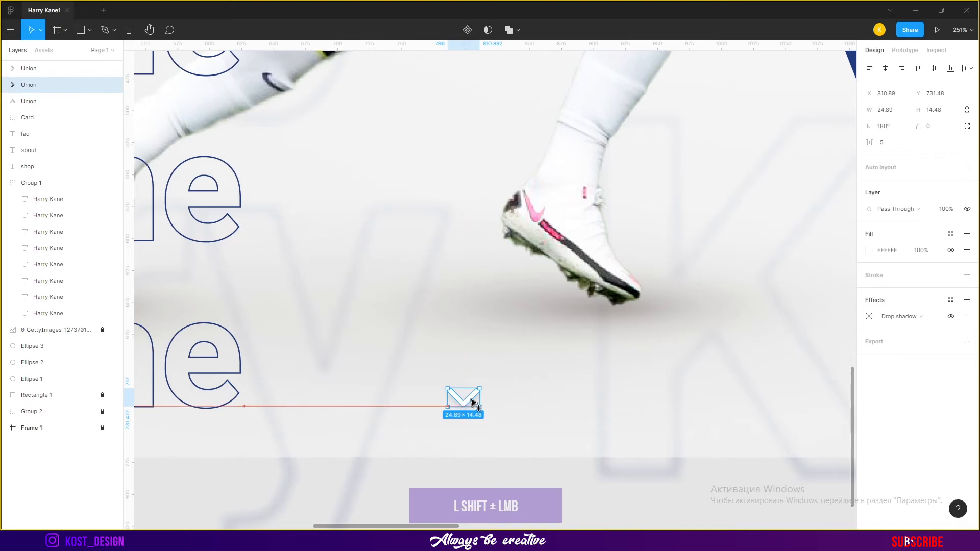
click(631, 505)
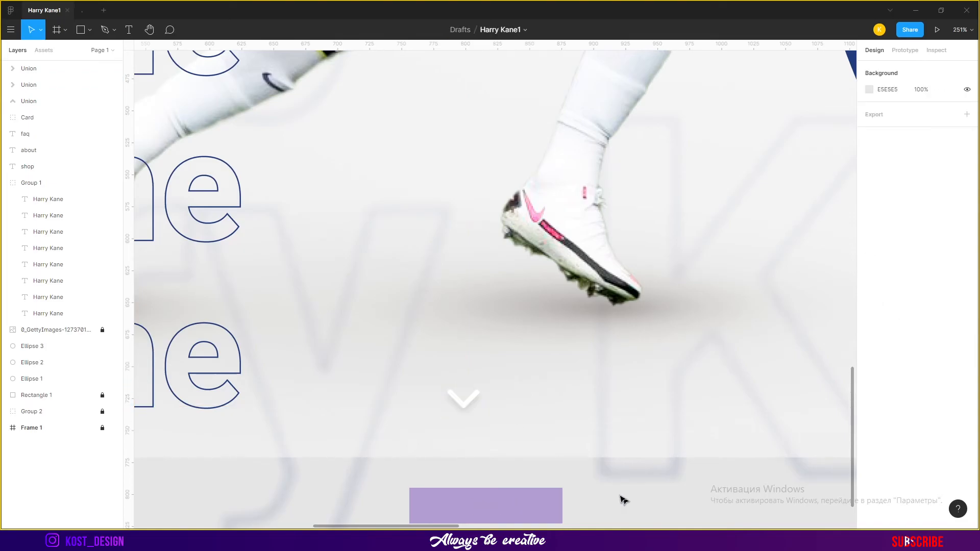
Copy the 'View all catalog' text from the other design and paste it above the bottom chevron
drag(567, 394, 625, 409)
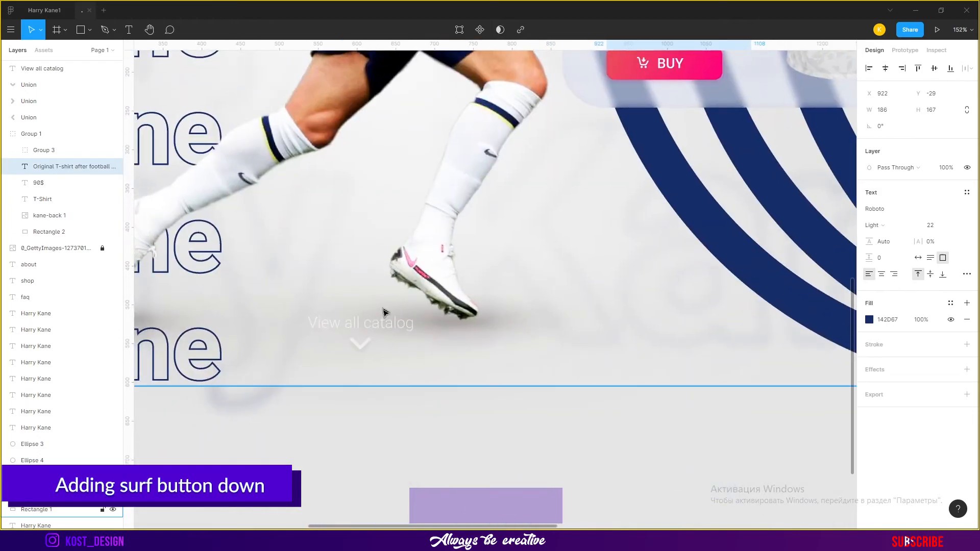
click(384, 316)
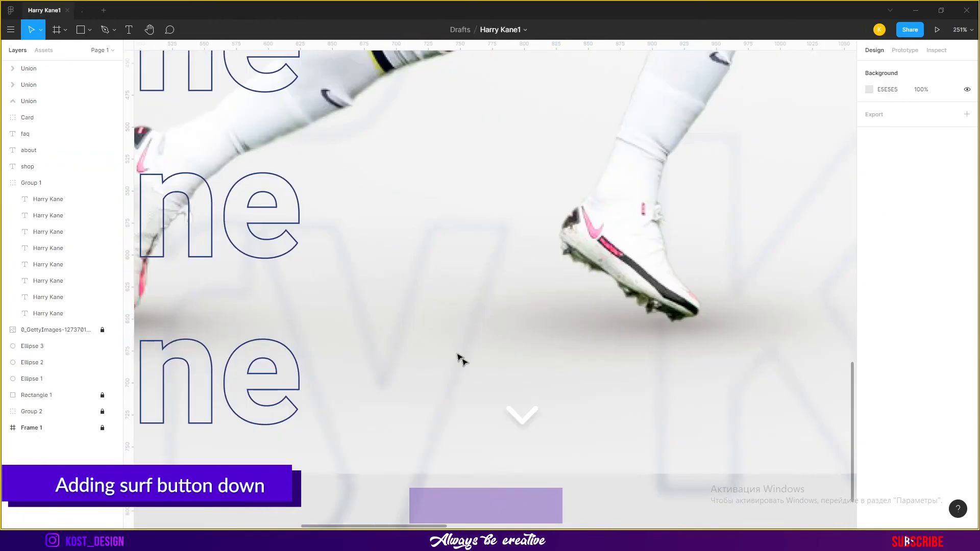
key(ctrl+v)
drag(517, 293, 556, 374)
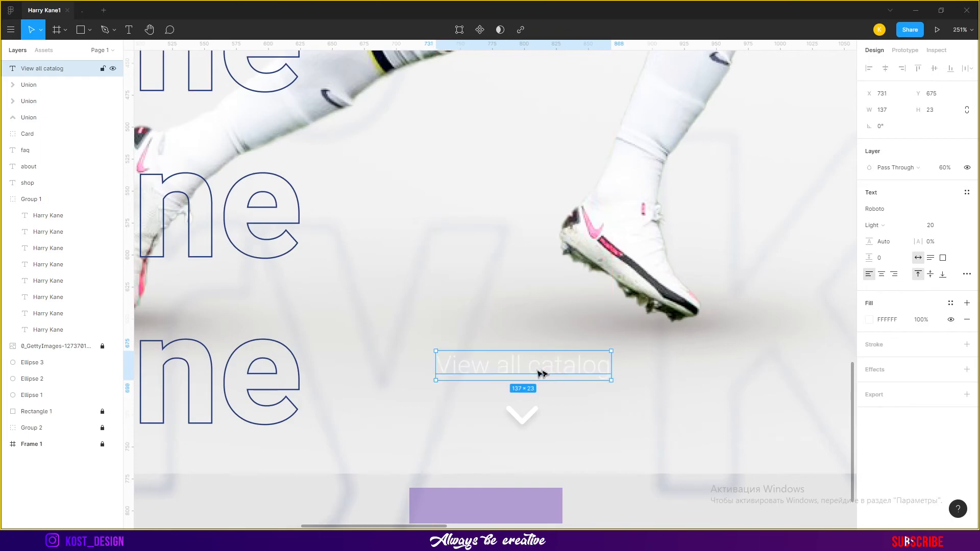
Review the placement of the catalog text and down chevron across the full banner
ctrl+click(45, 443)
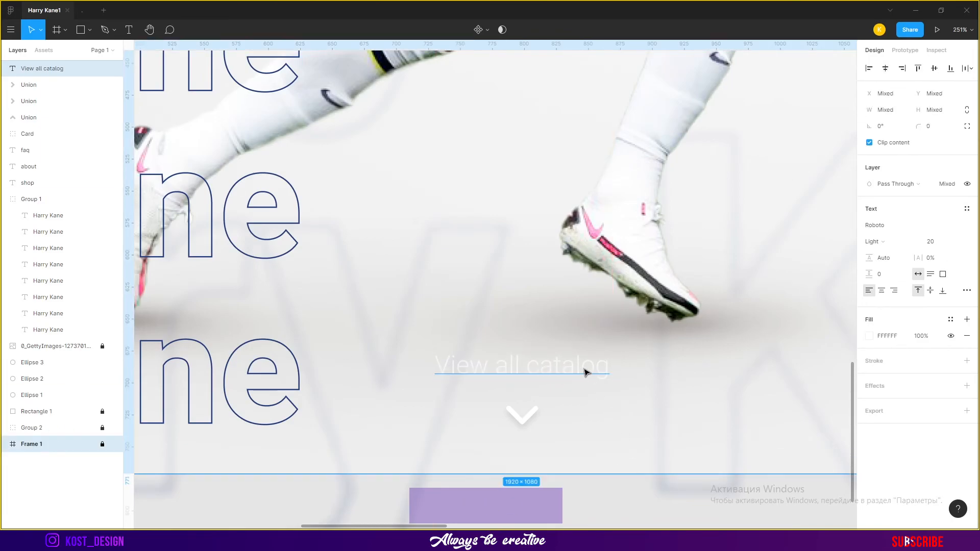
scroll(639, 375, down, 4)
click(659, 483)
drag(690, 404, 620, 397)
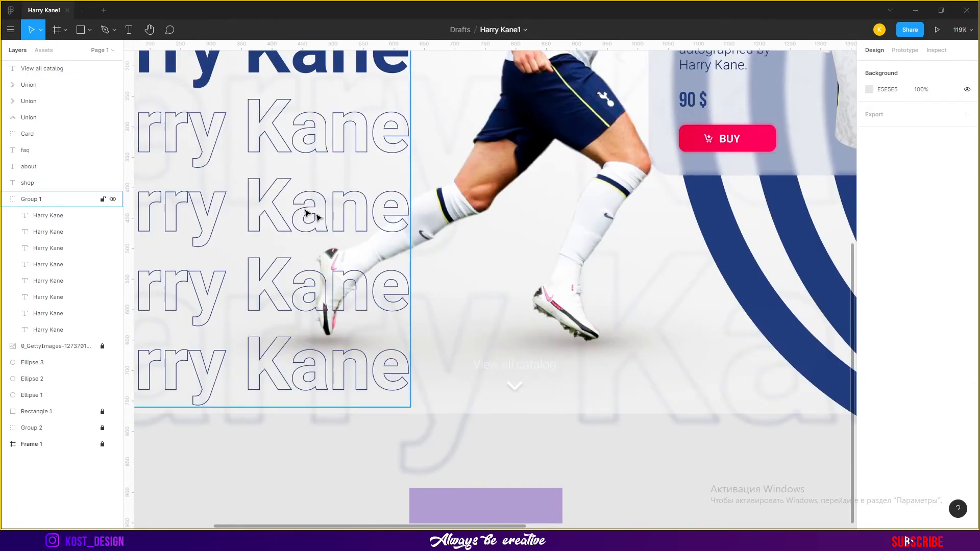
scroll(534, 333, up, 5)
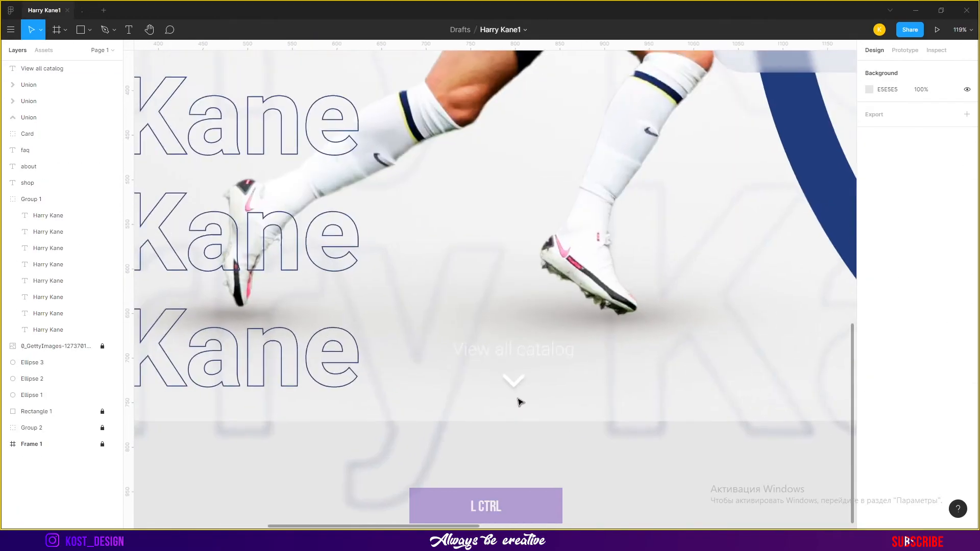
shift+click(534, 333)
click(604, 462)
scroll(604, 462, down, 6)
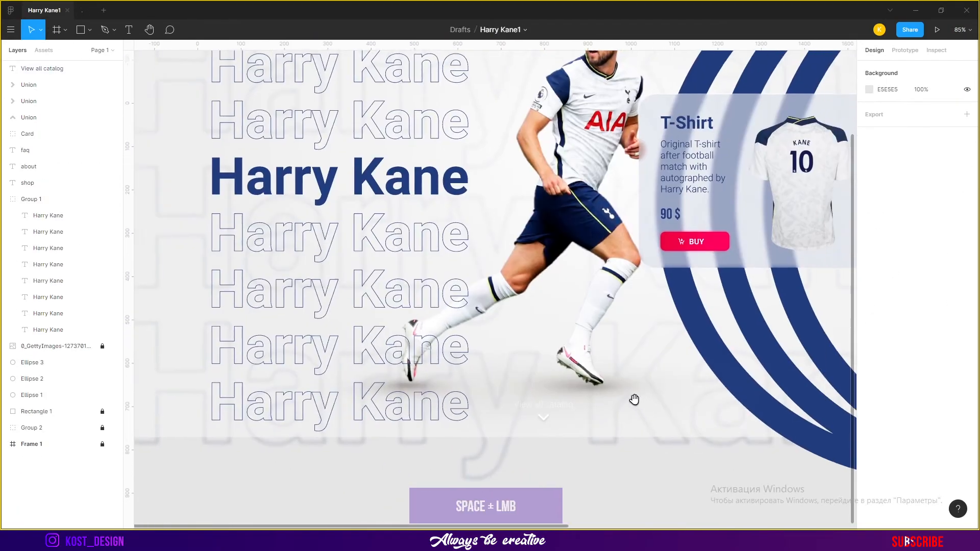
drag(653, 410, 585, 374)
Set the 'View all catalog' text weight to Regular and centre it over the chevron
scroll(485, 377, up, 5)
click(468, 351)
click(877, 225)
click(628, 449)
drag(490, 357, 494, 357)
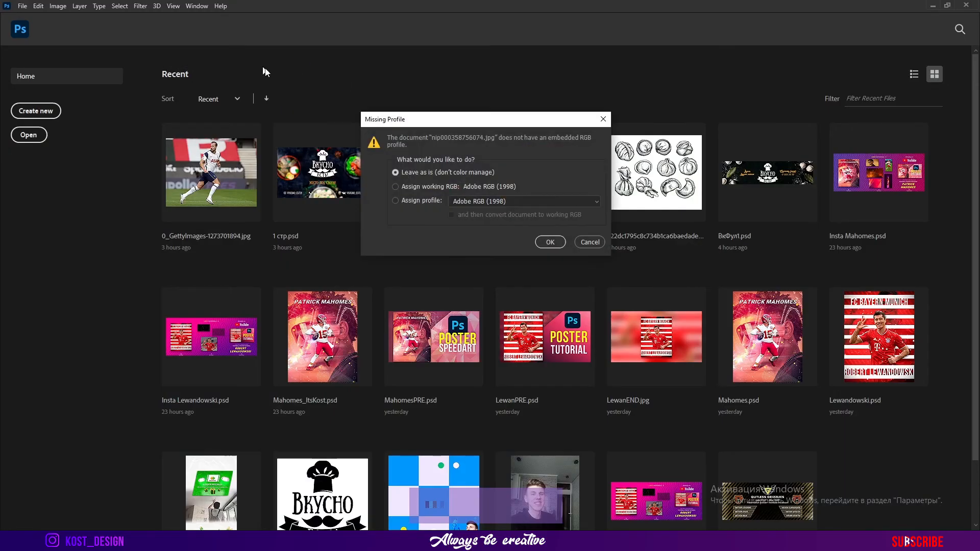
Switch to Photoshop, remove the white background from the HK logo and save it as a PNG-24 for web
click(550, 242)
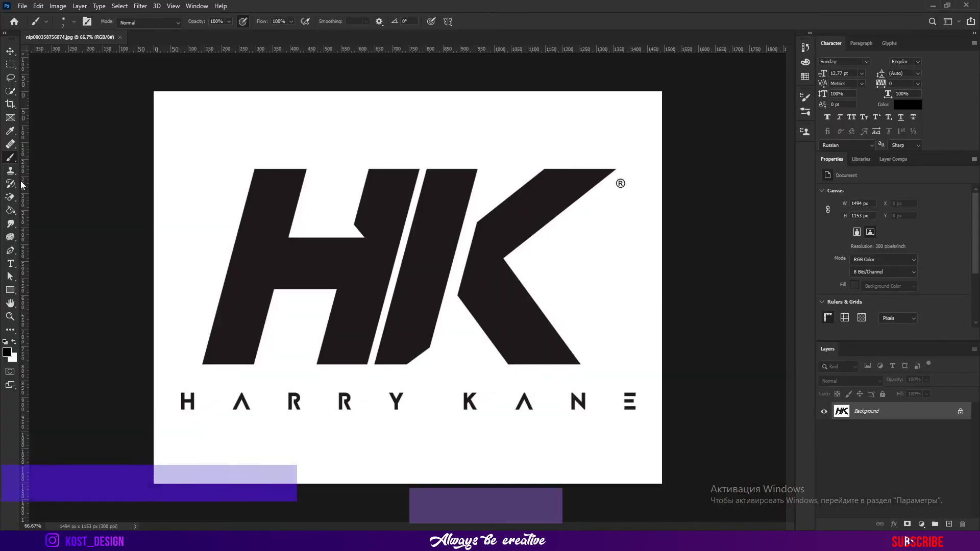
click(286, 138)
click(23, 6)
mouse_move(51, 156)
click(205, 192)
click(582, 423)
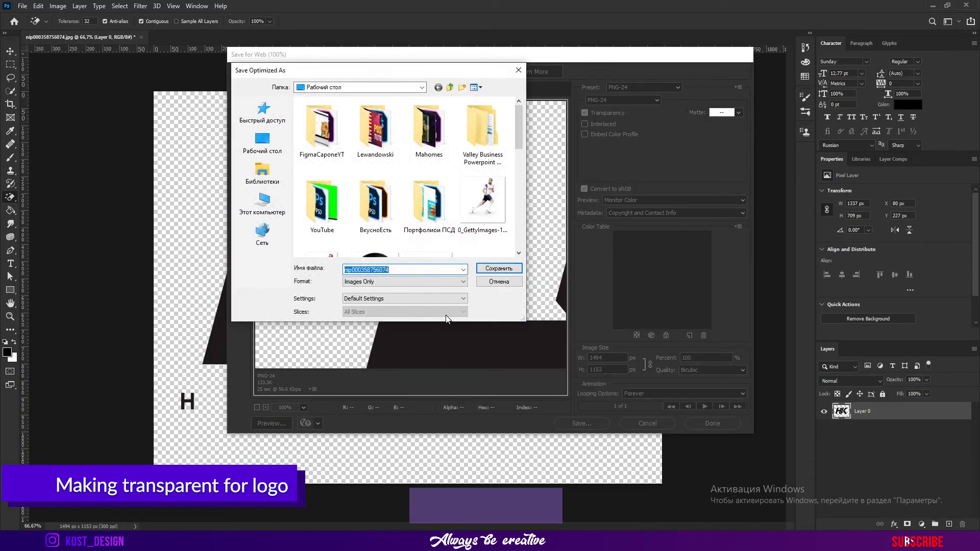
click(498, 268)
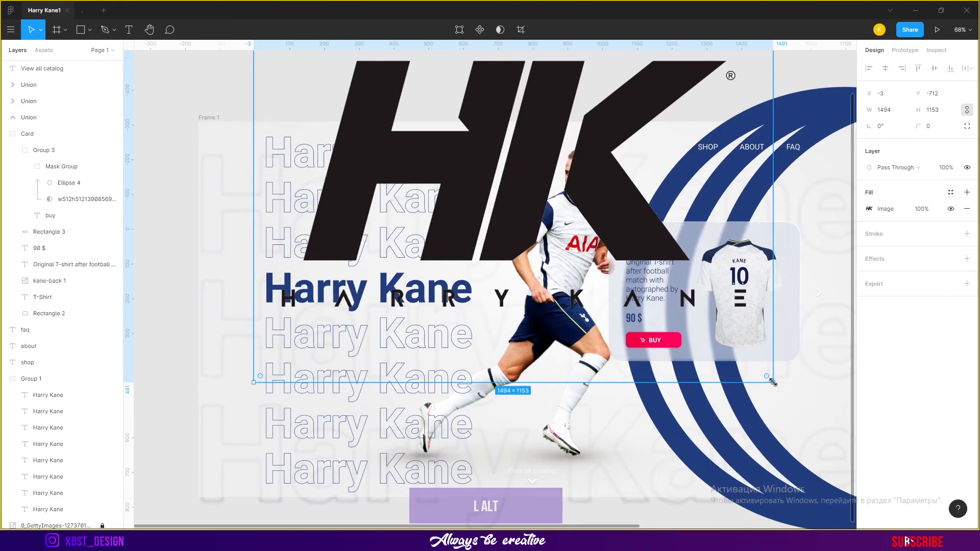
Import the transparent HK logo into the Figma frame and place it at the top of the banner
drag(773, 382, 543, 220)
scroll(579, 179, up, 2)
scroll(579, 179, up, 5)
drag(463, 268, 503, 194)
double_click(502, 194)
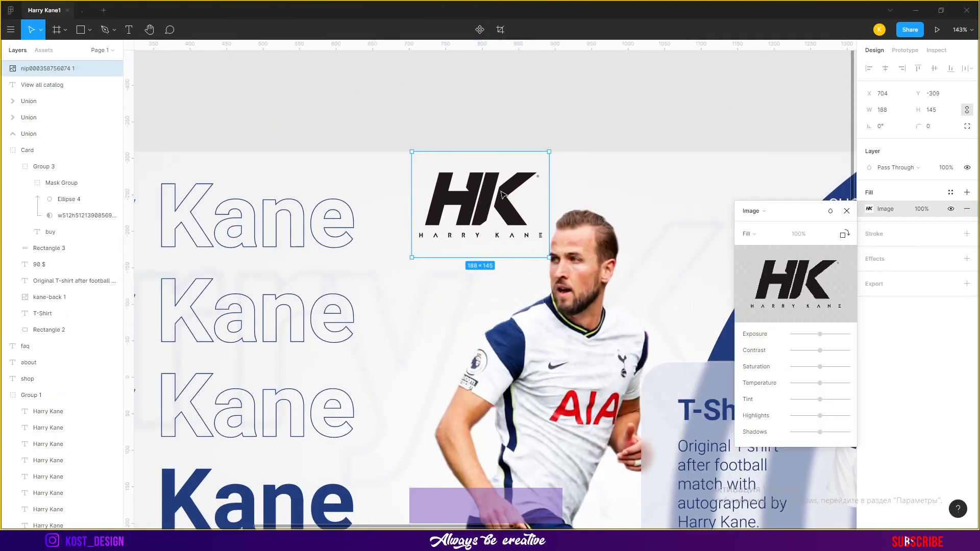
click(863, 237)
Scale the HK logo down and position it above the player's head
scroll(70, 460, down, 4)
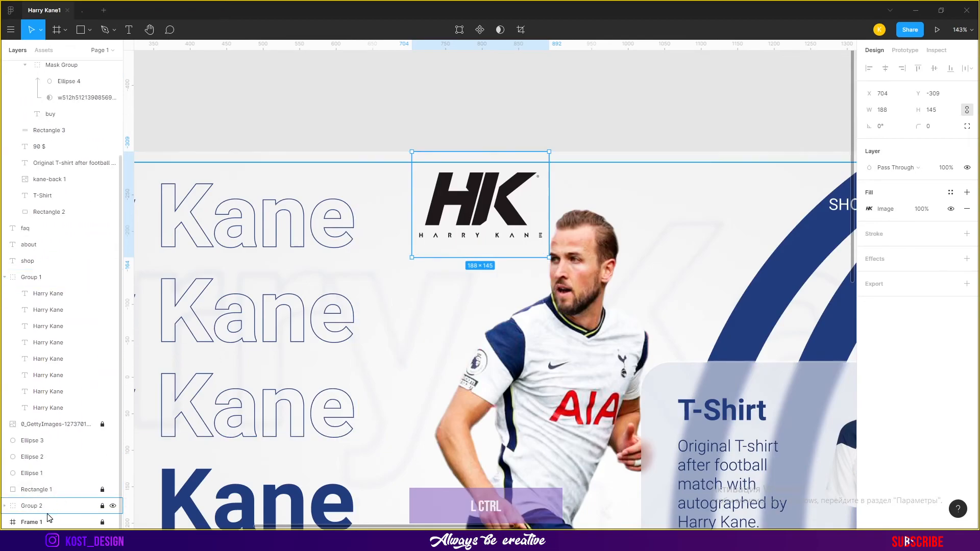
shift+click(31, 522)
click(522, 179)
drag(548, 153, 521, 173)
drag(492, 210, 492, 205)
click(518, 131)
scroll(515, 132, down, 4)
scroll(512, 145, up, 2)
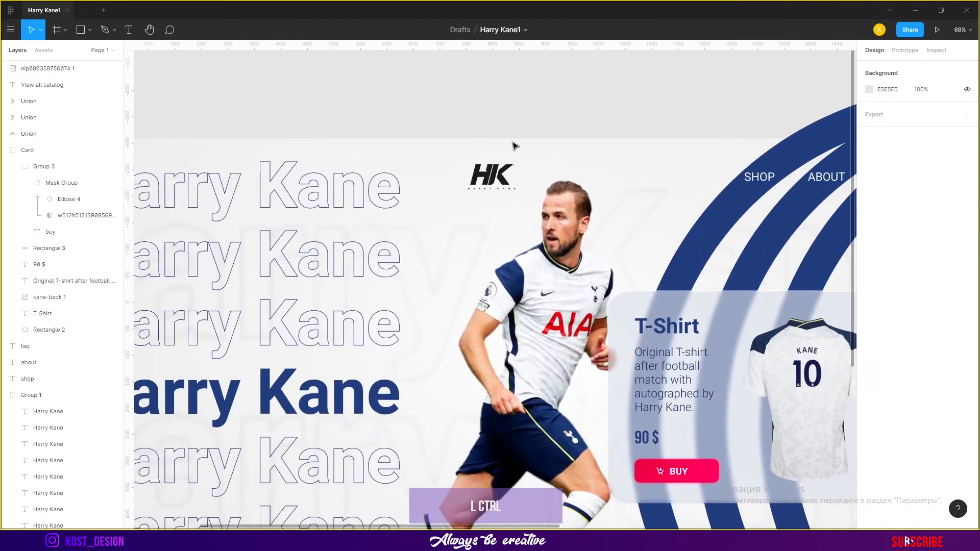
Recolour the HK logo navy 223D7E by drawing a rectangle over it and masking it with the logo
click(500, 174)
scroll(511, 158, up, 4)
key(r)
drag(381, 136, 545, 227)
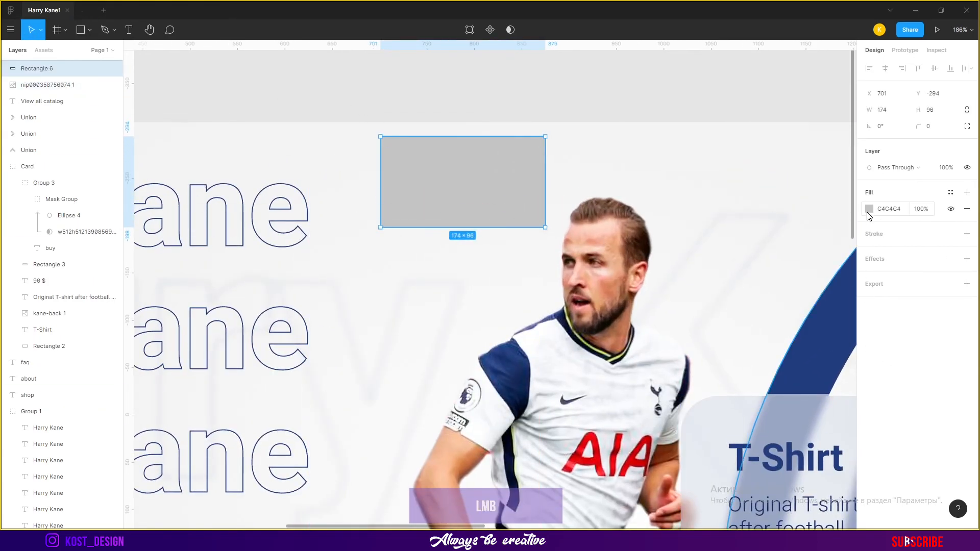
click(869, 209)
click(747, 428)
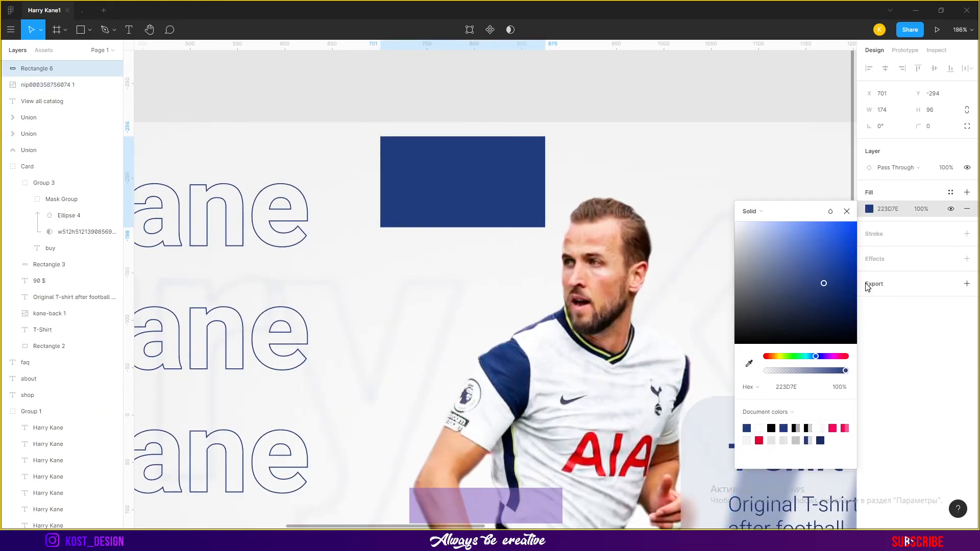
shift+click(51, 85)
click(487, 32)
click(529, 112)
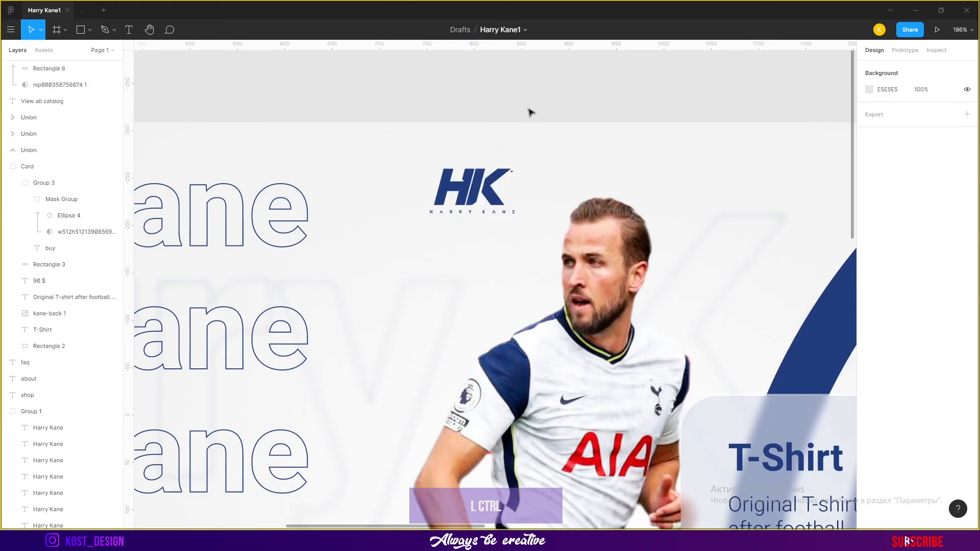
Select the blue rings group Group 2 and toggle its lock
scroll(529, 111, down, 5)
scroll(531, 105, up, 3)
scroll(537, 133, down, 3)
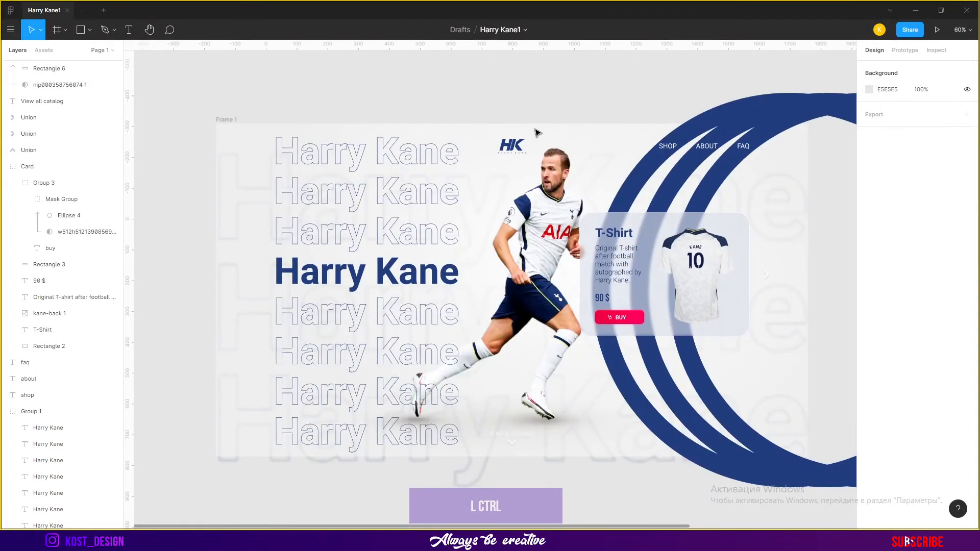
scroll(62, 459, down, 5)
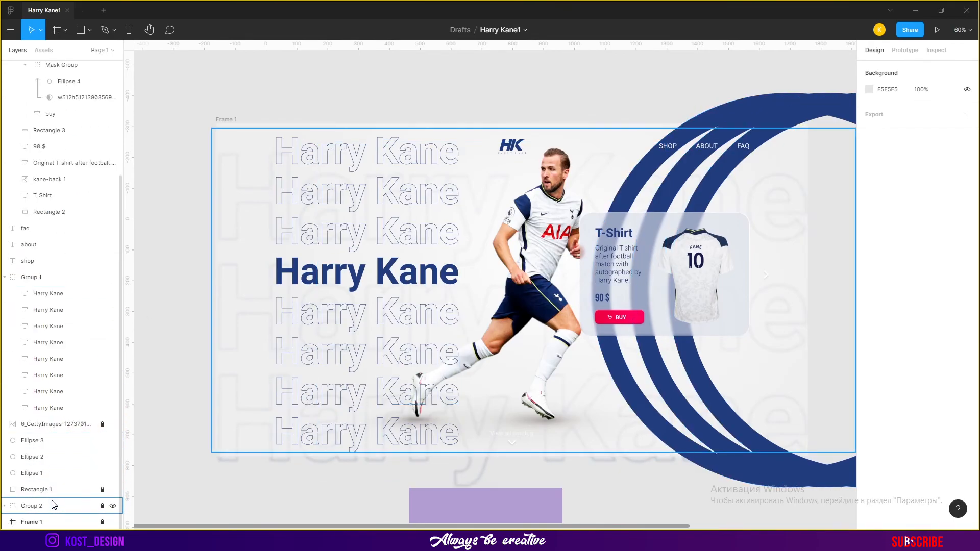
click(54, 504)
click(102, 506)
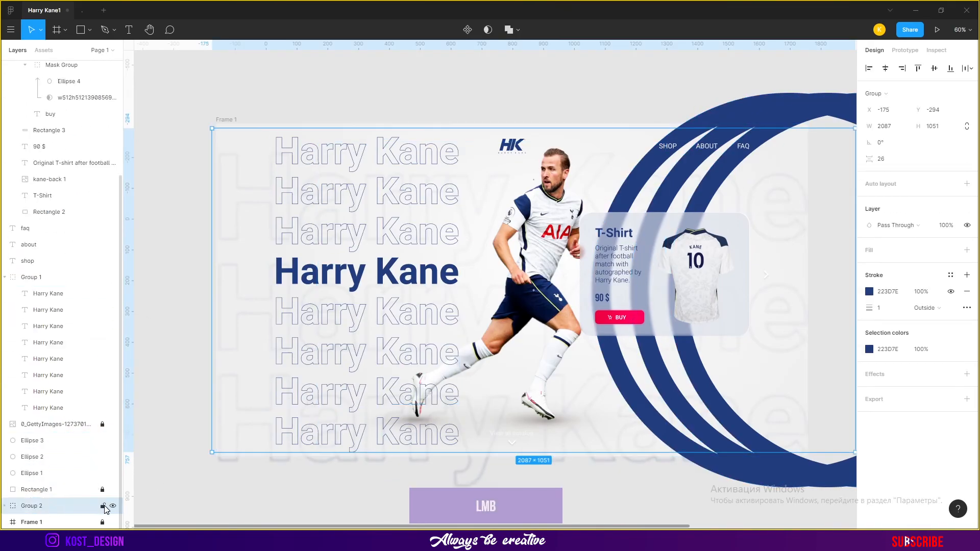
Nudge the blue rings group upward until its Y position is -387
key(shift+Up)
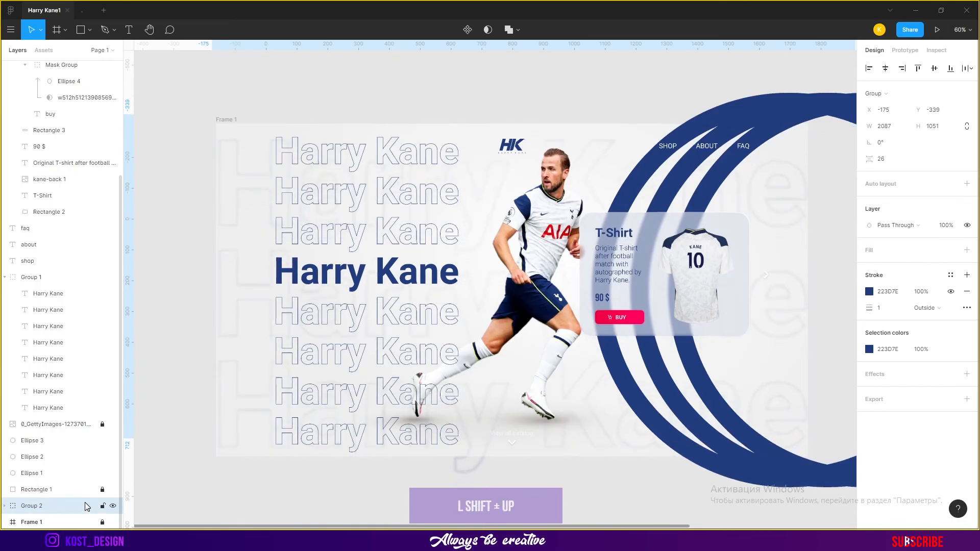
key(shift+Up)
key(shift+Up)
key(shift+Up)
key(shift+Up)
key(Up)
key(Up)
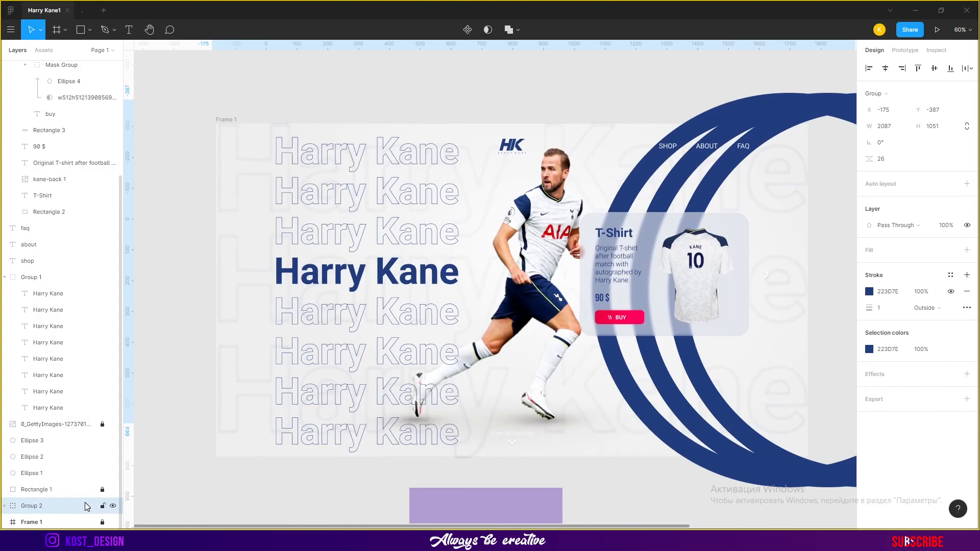
Select the outlined Harry Kane headline layers below the solid headline inside Group 1
click(592, 91)
drag(583, 176, 543, 140)
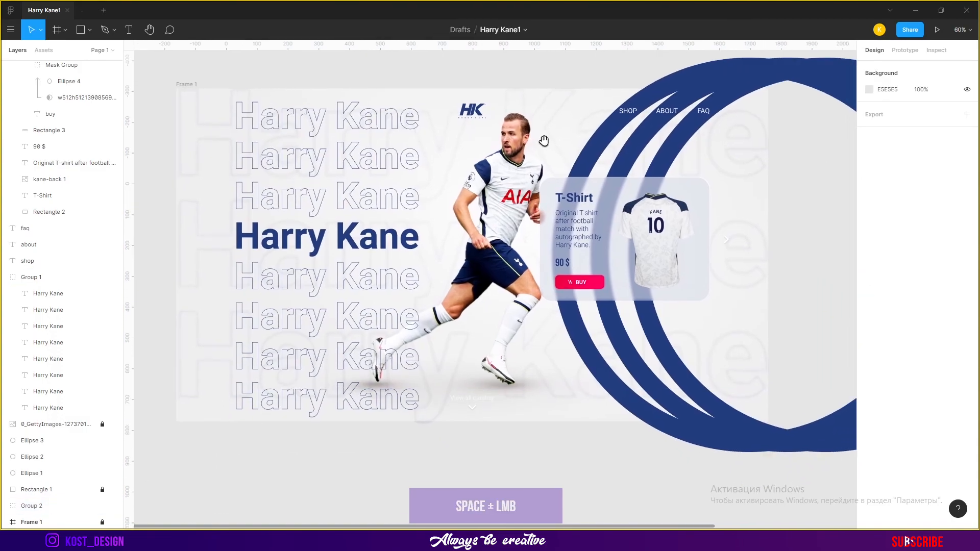
double_click(382, 280)
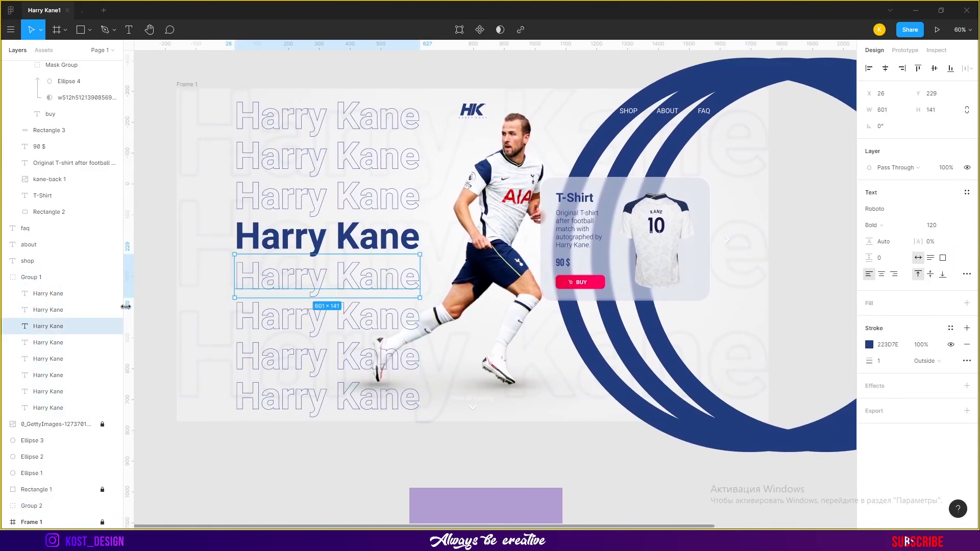
ctrl+click(366, 123)
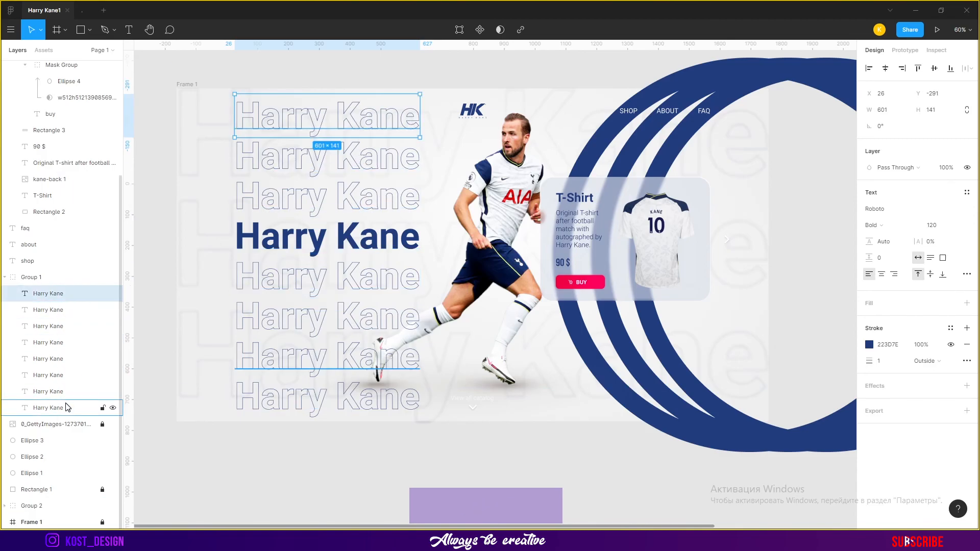
click(67, 379)
ctrl+click(68, 395)
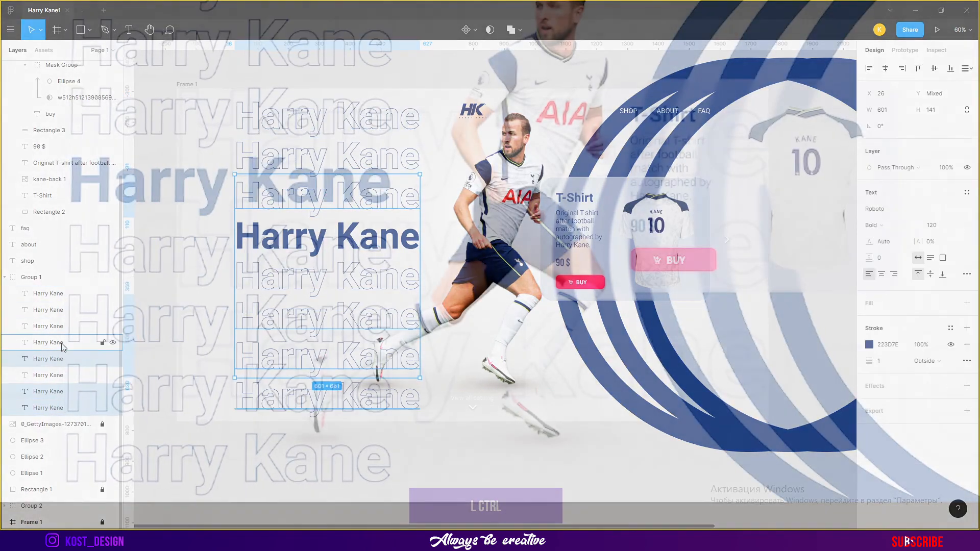